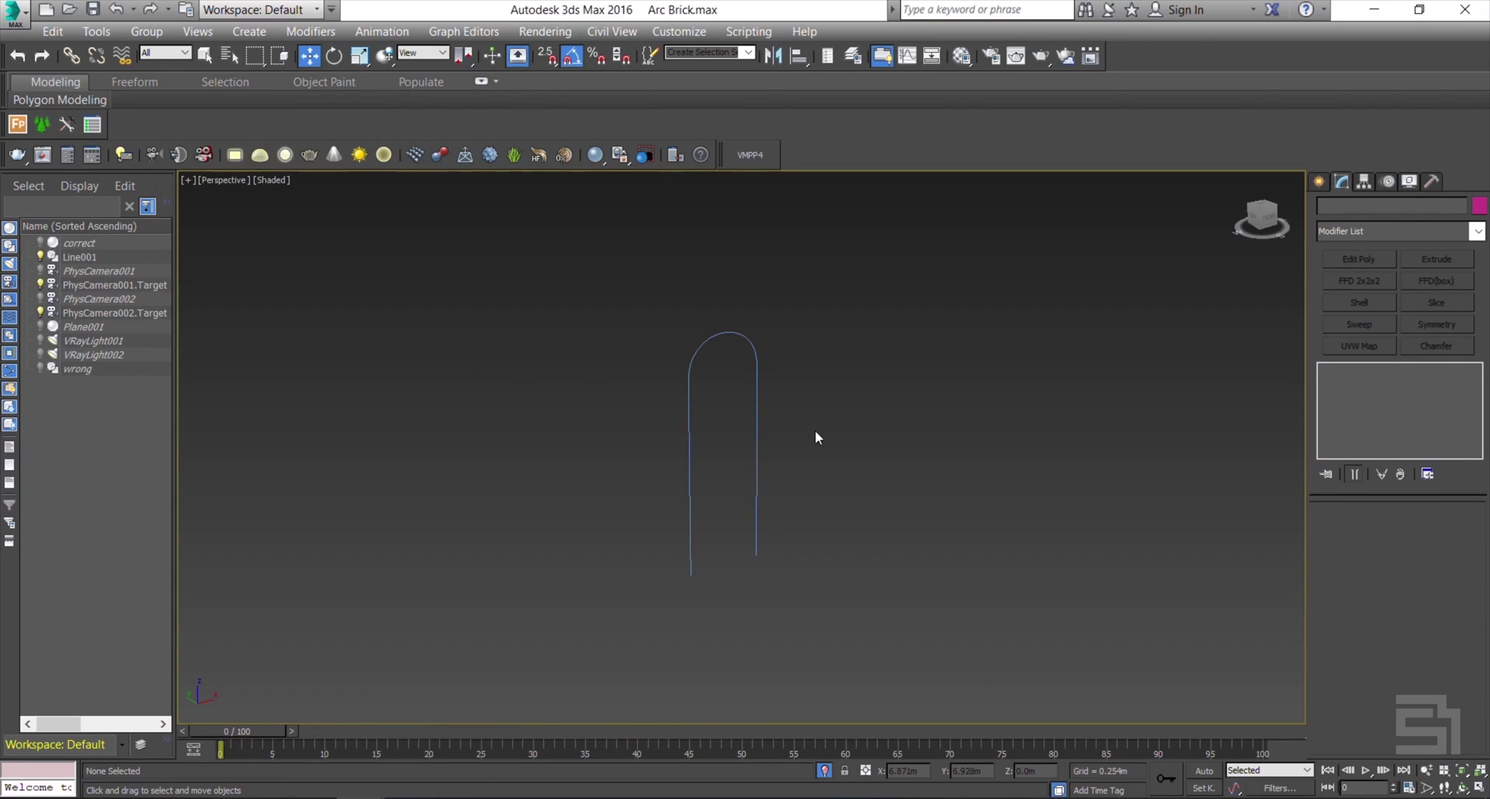
Create a long flat box beside the arch line, about 1.18 m long, 14.13 m wide and 0.33 m high
click(758, 405)
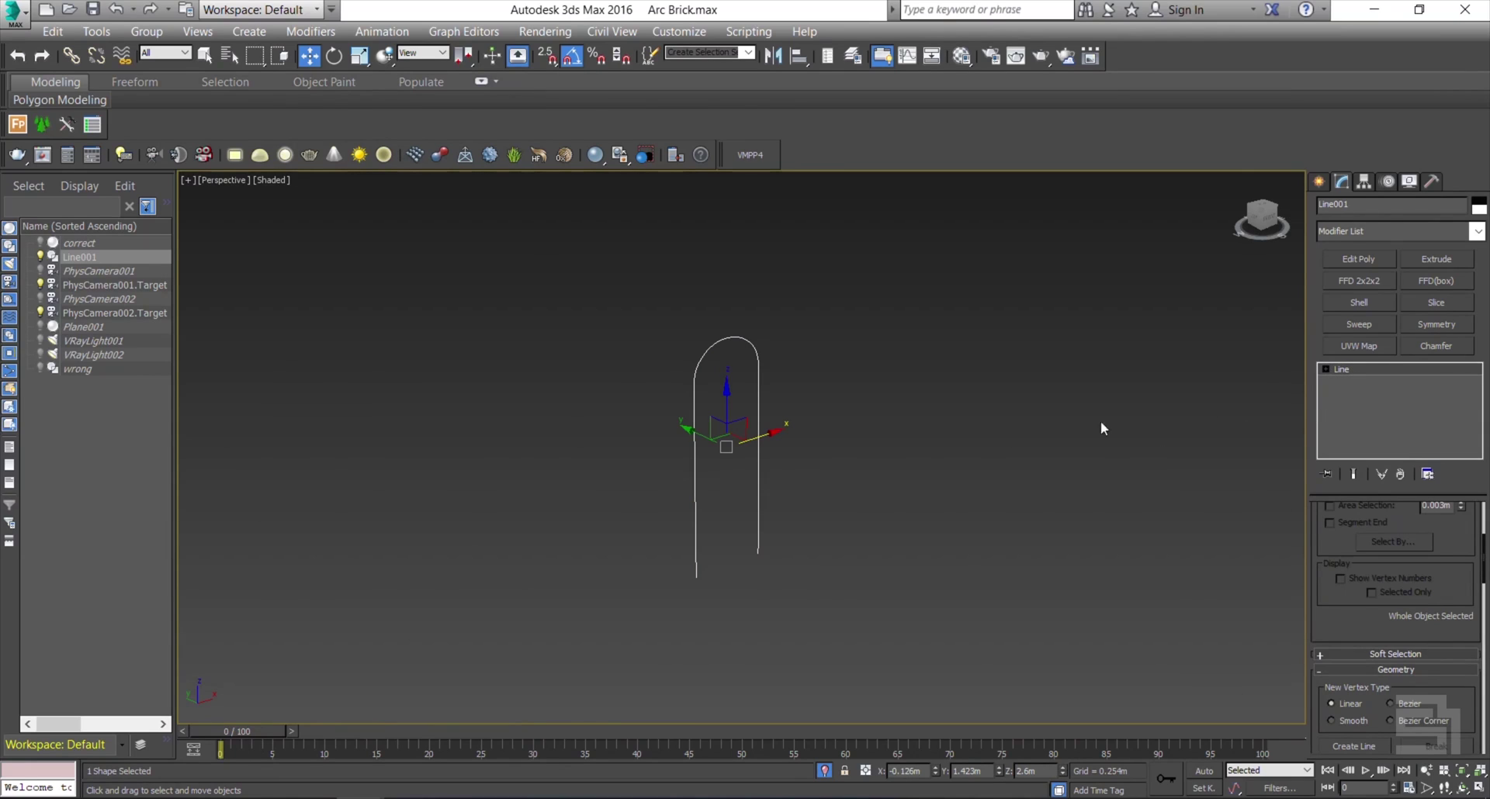
click(1318, 181)
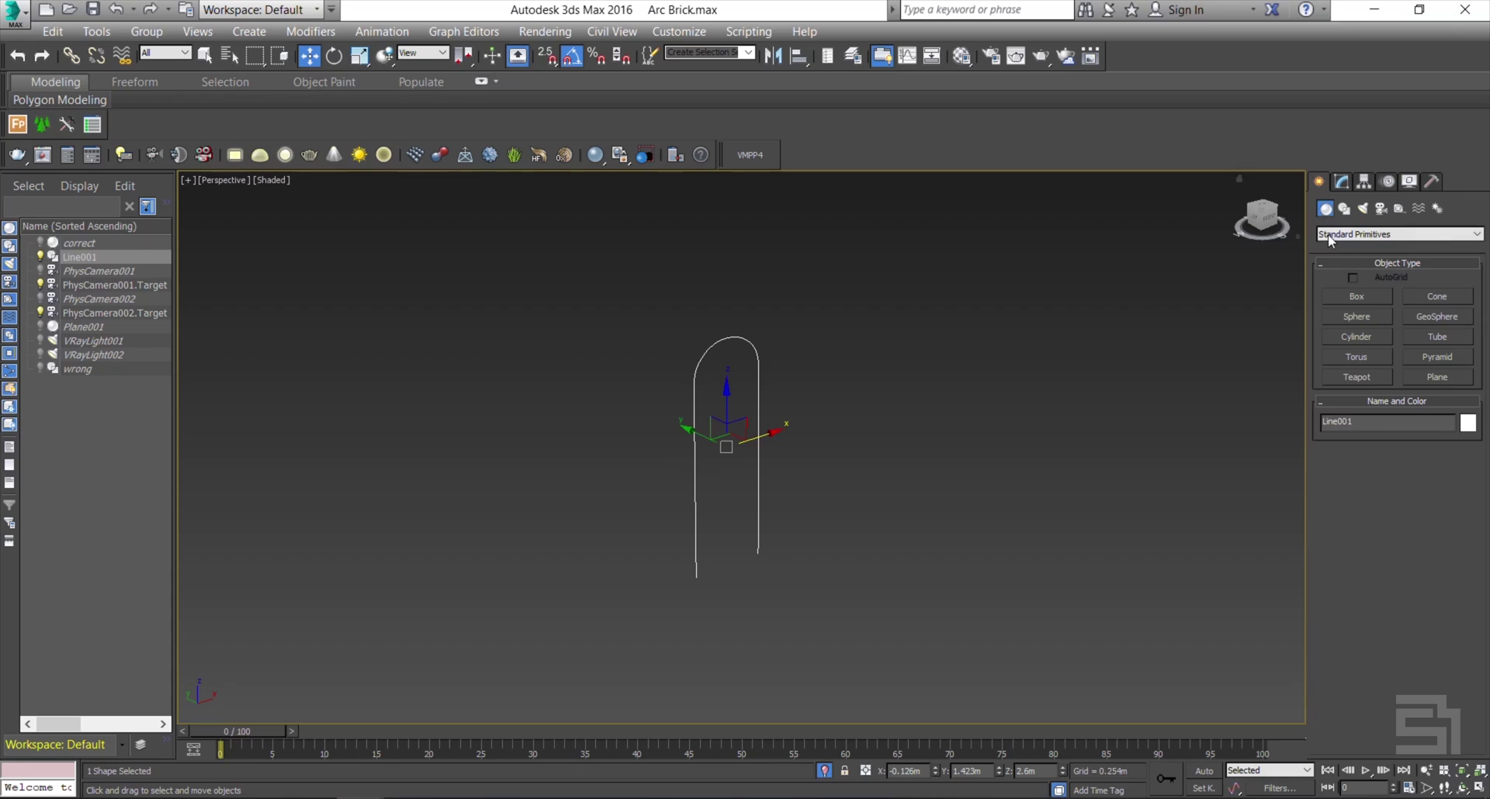
click(1344, 208)
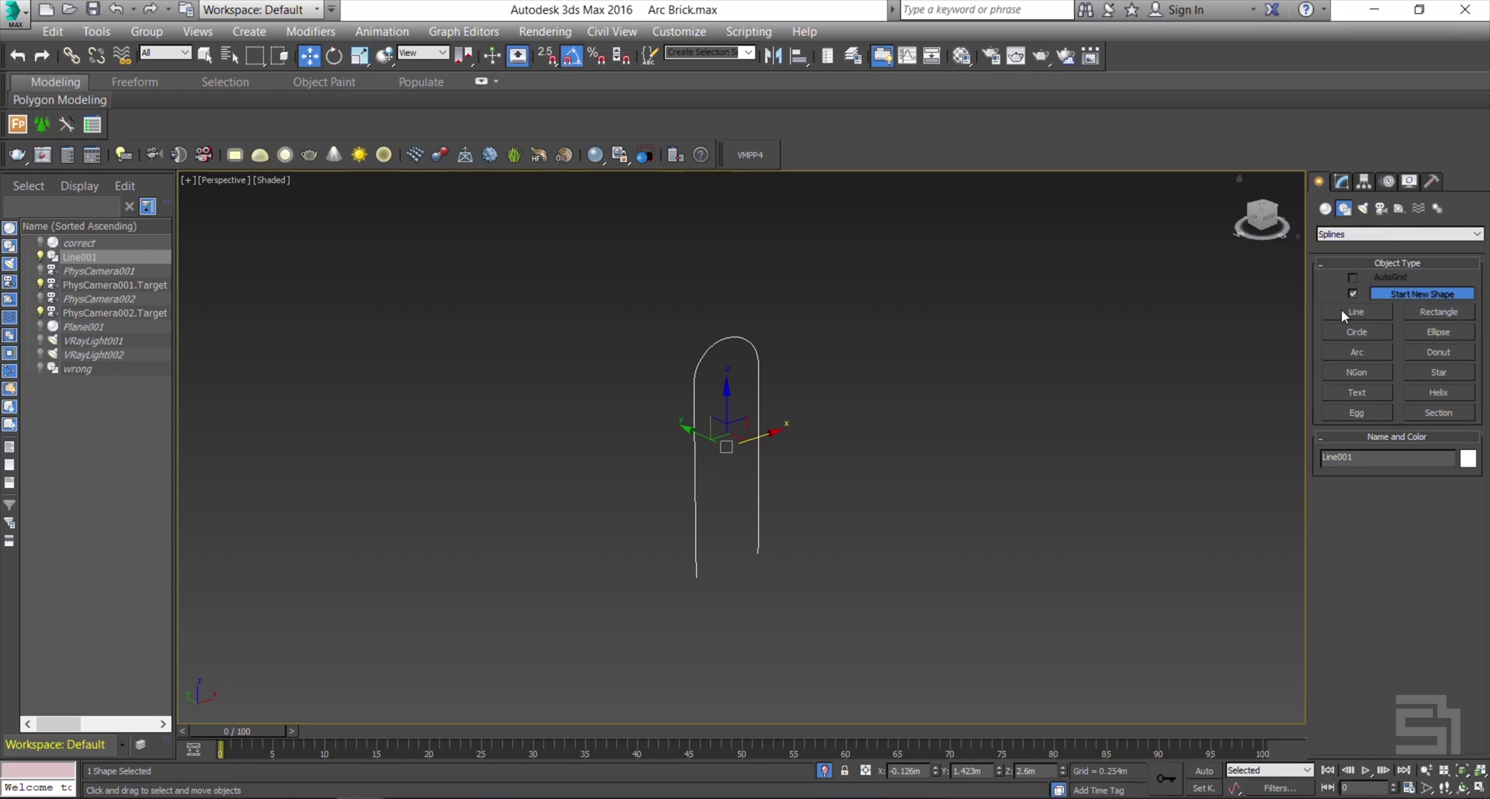
click(1325, 210)
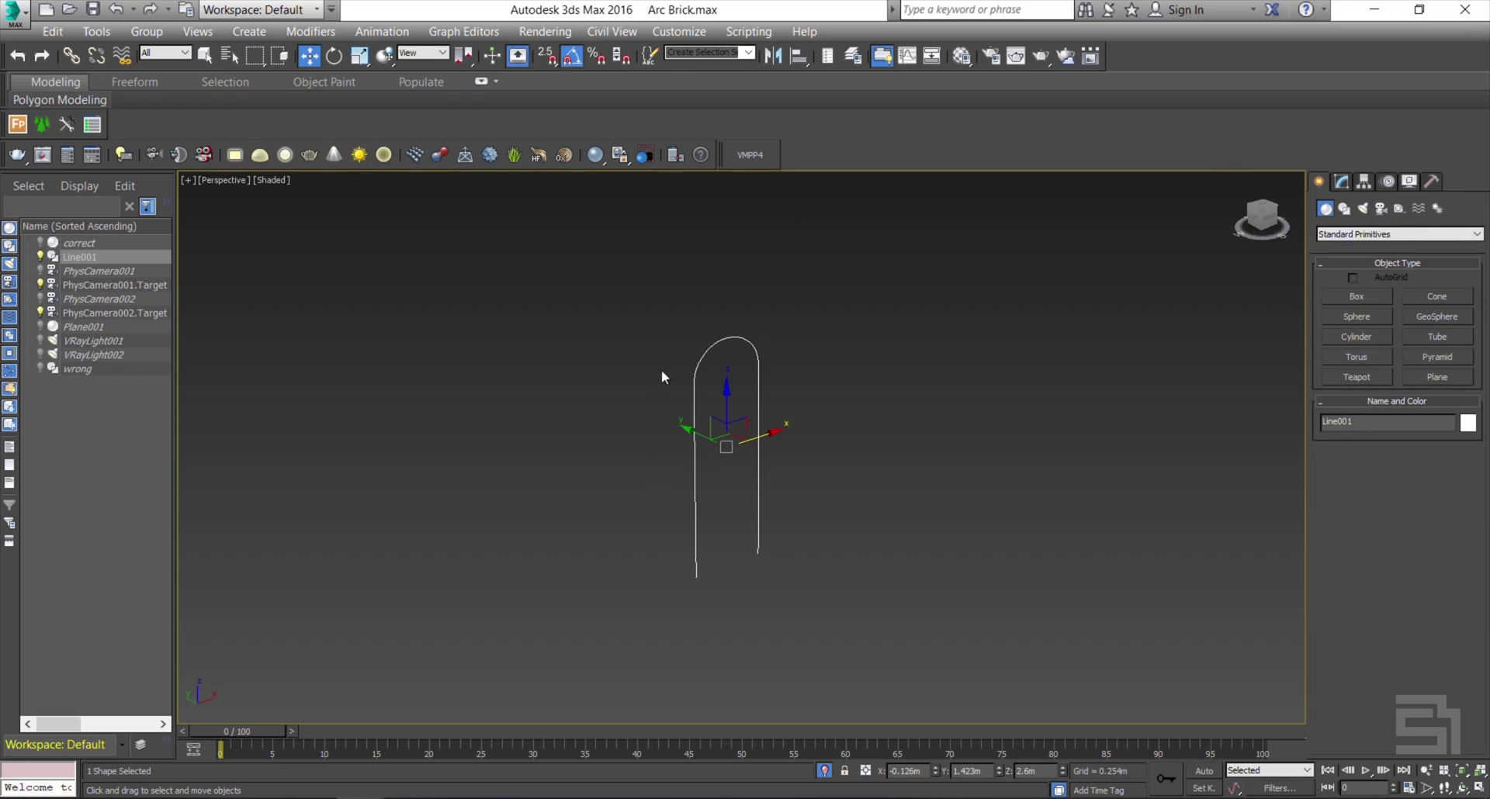
mouse_move(801, 531)
alt+middle_down()
mouse_move(719, 547)
mouse_move(786, 534)
mouse_move(784, 547)
alt+middle_up()
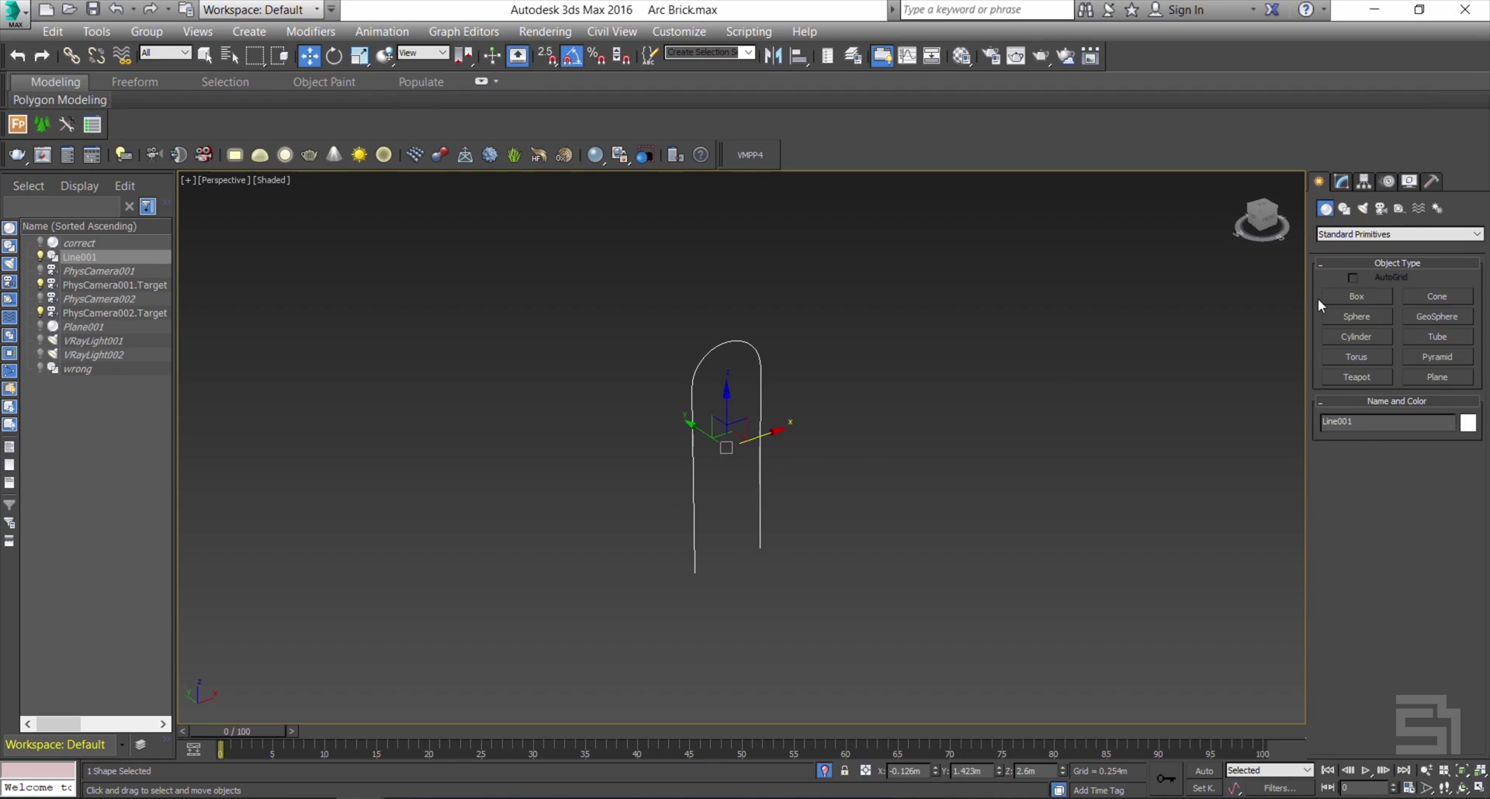
click(1338, 296)
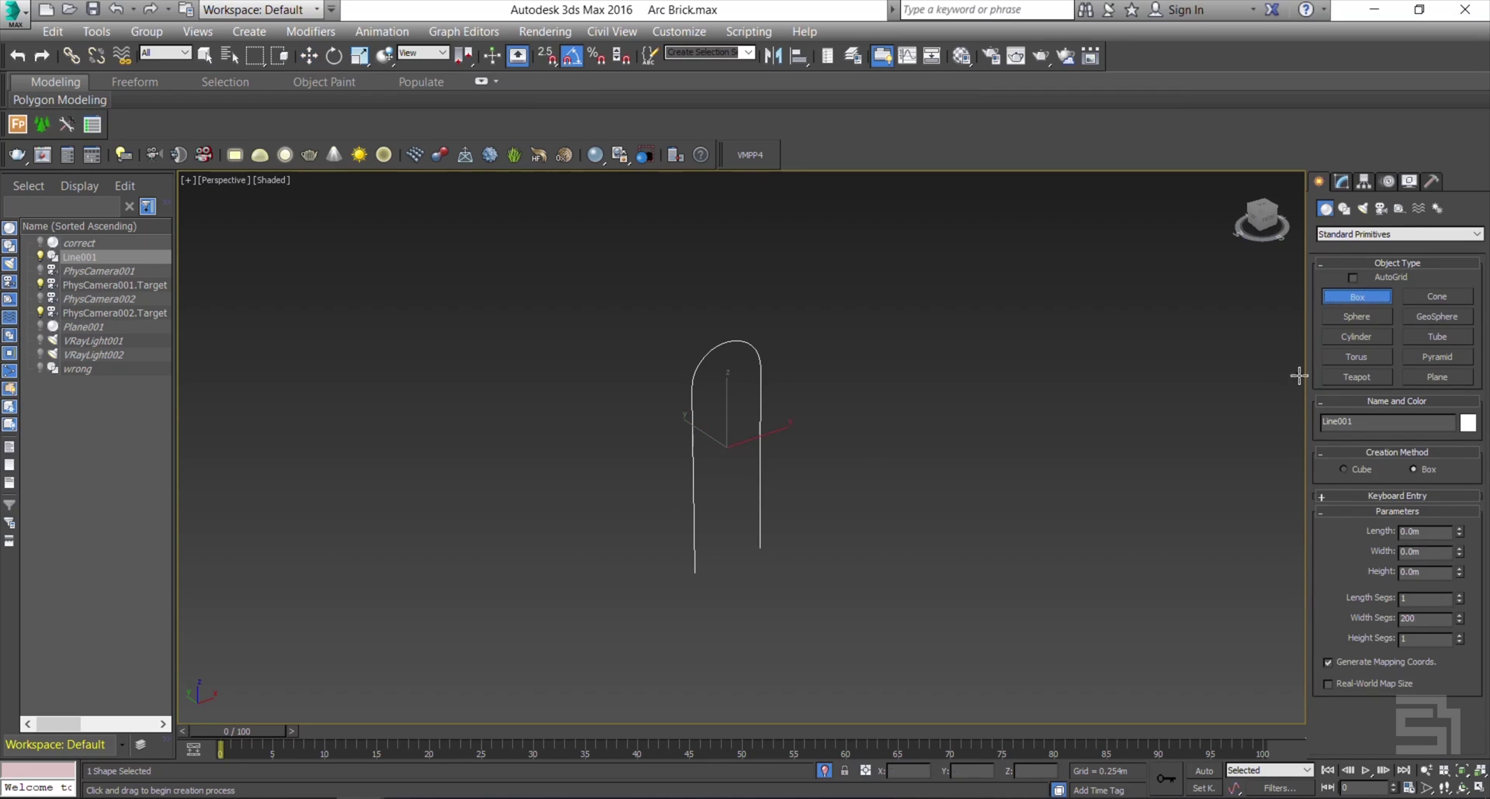
drag(777, 641, 1222, 481)
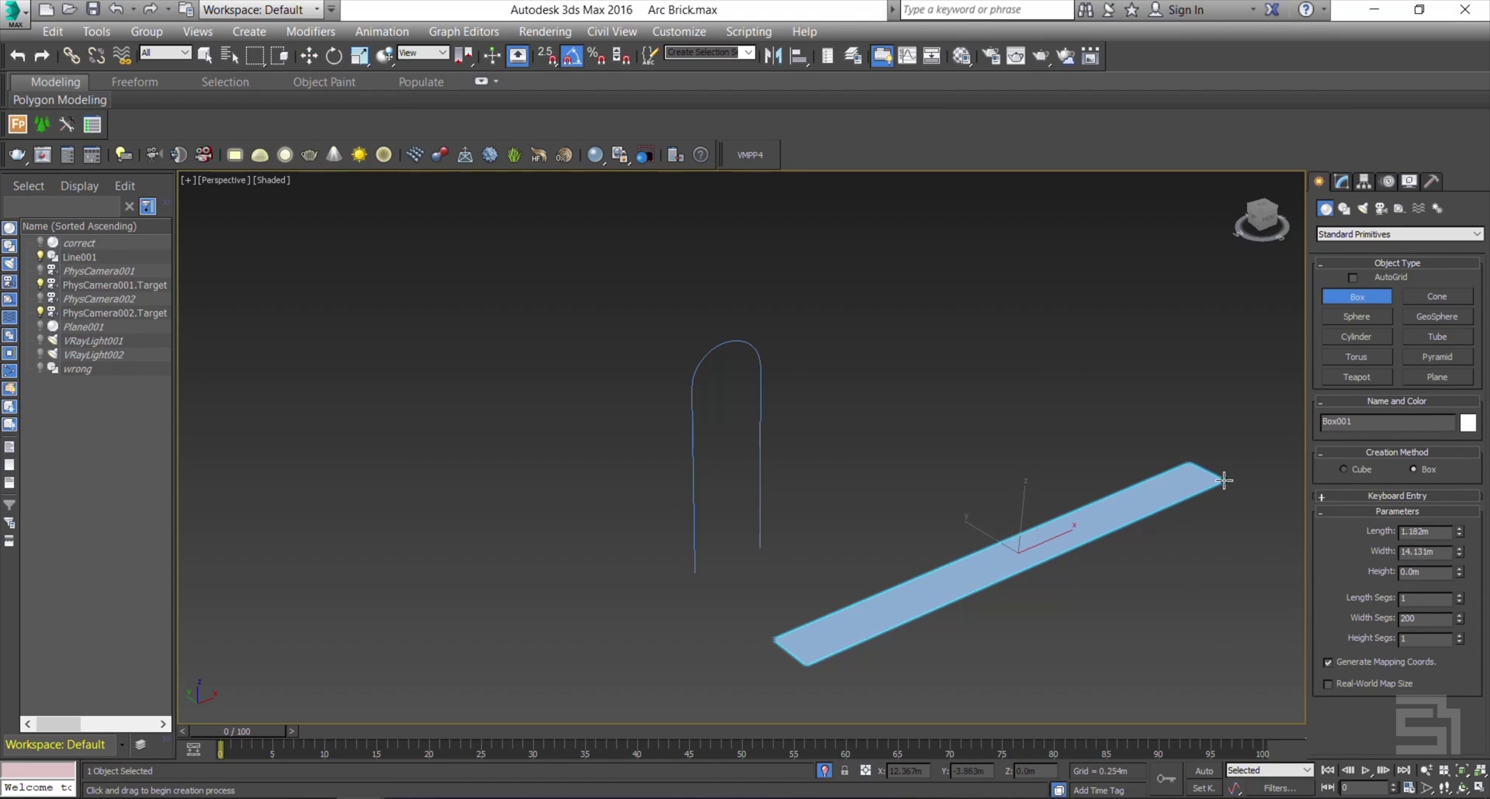
click(1234, 463)
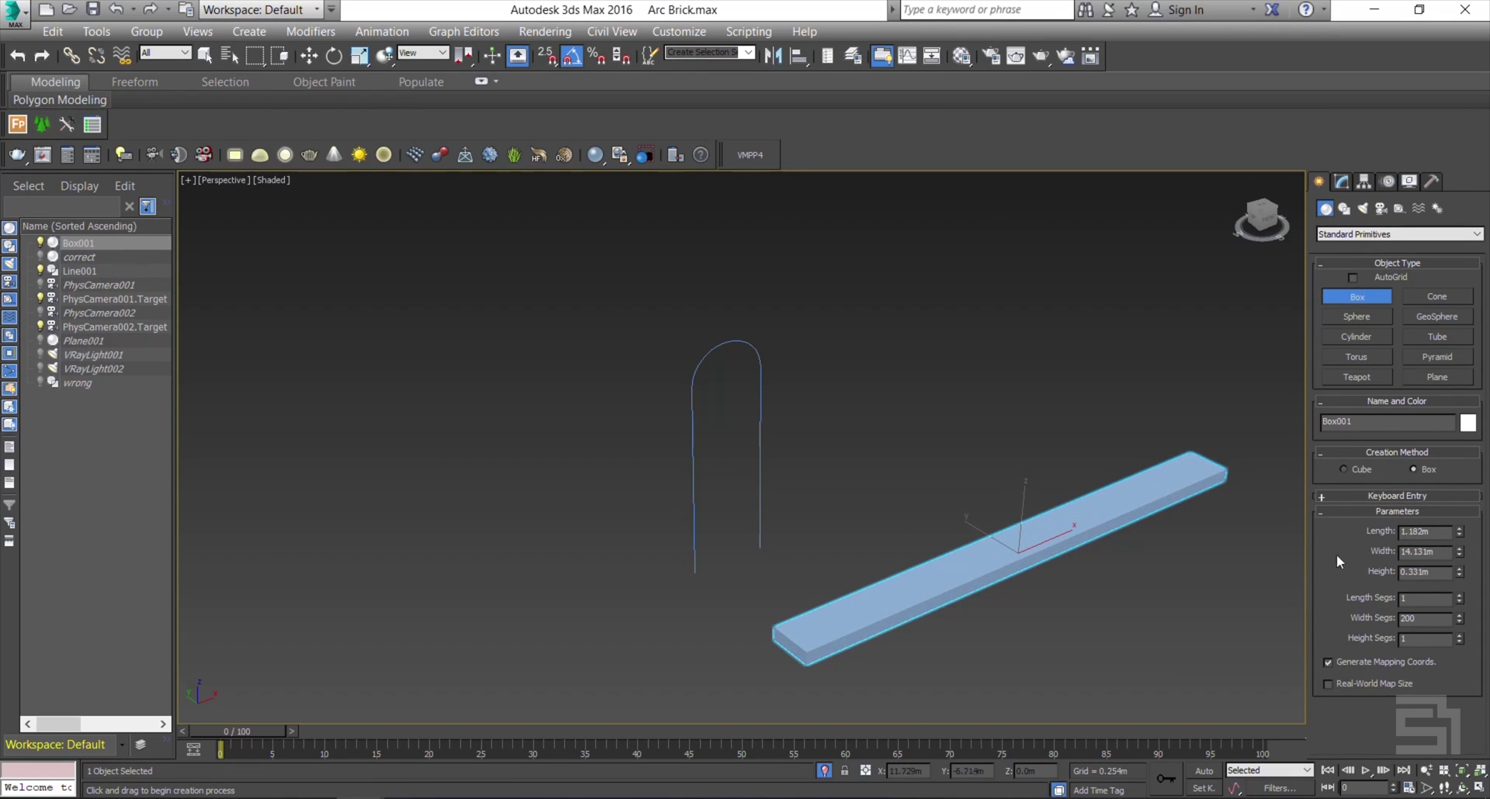
Set the box's height to 0.5 m, length to 0.5 m and width to 12 m
double_click(1427, 573)
text(0.5)
key(Return)
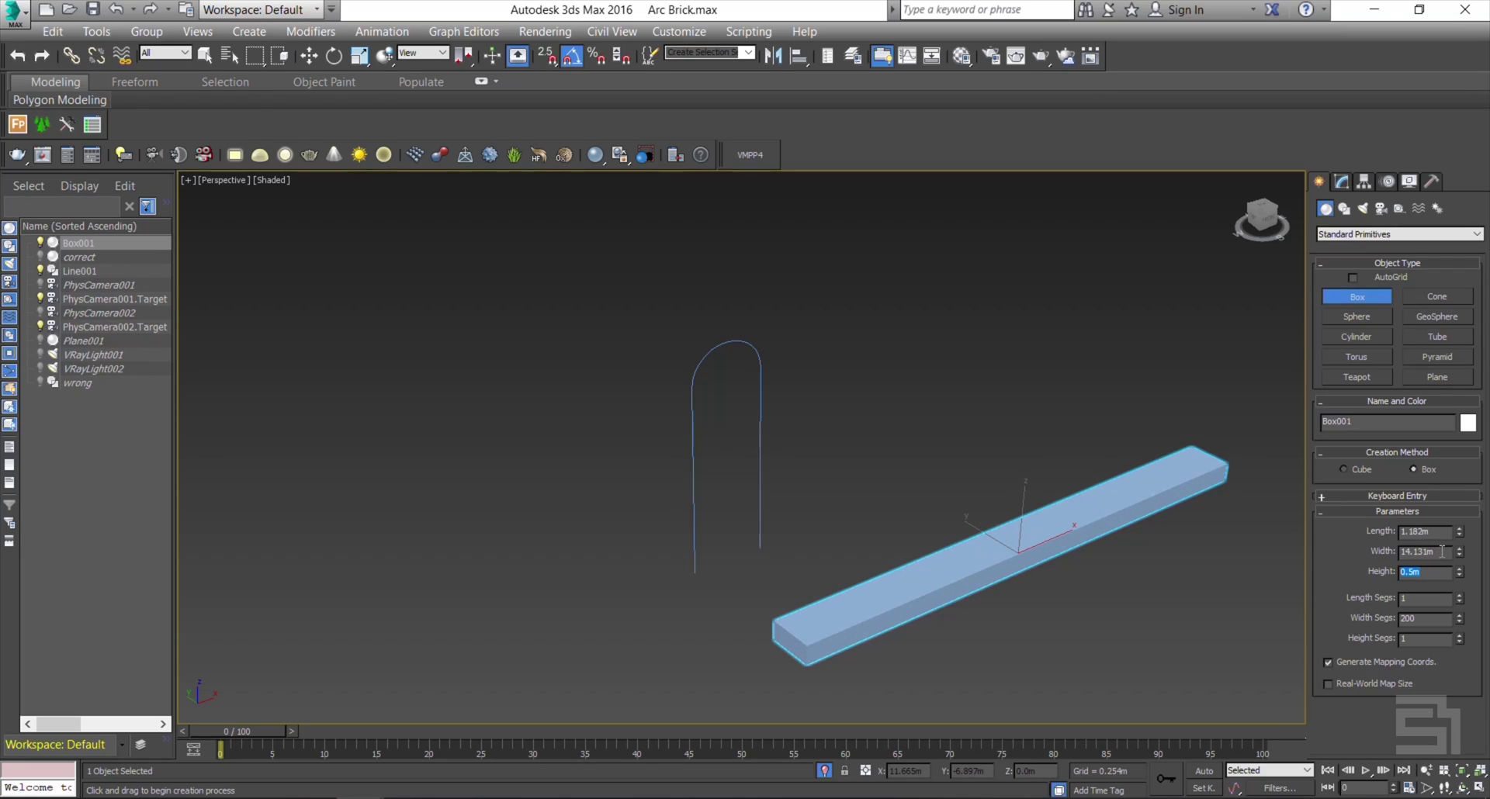
double_click(1426, 532)
text(0.5)
key(Return)
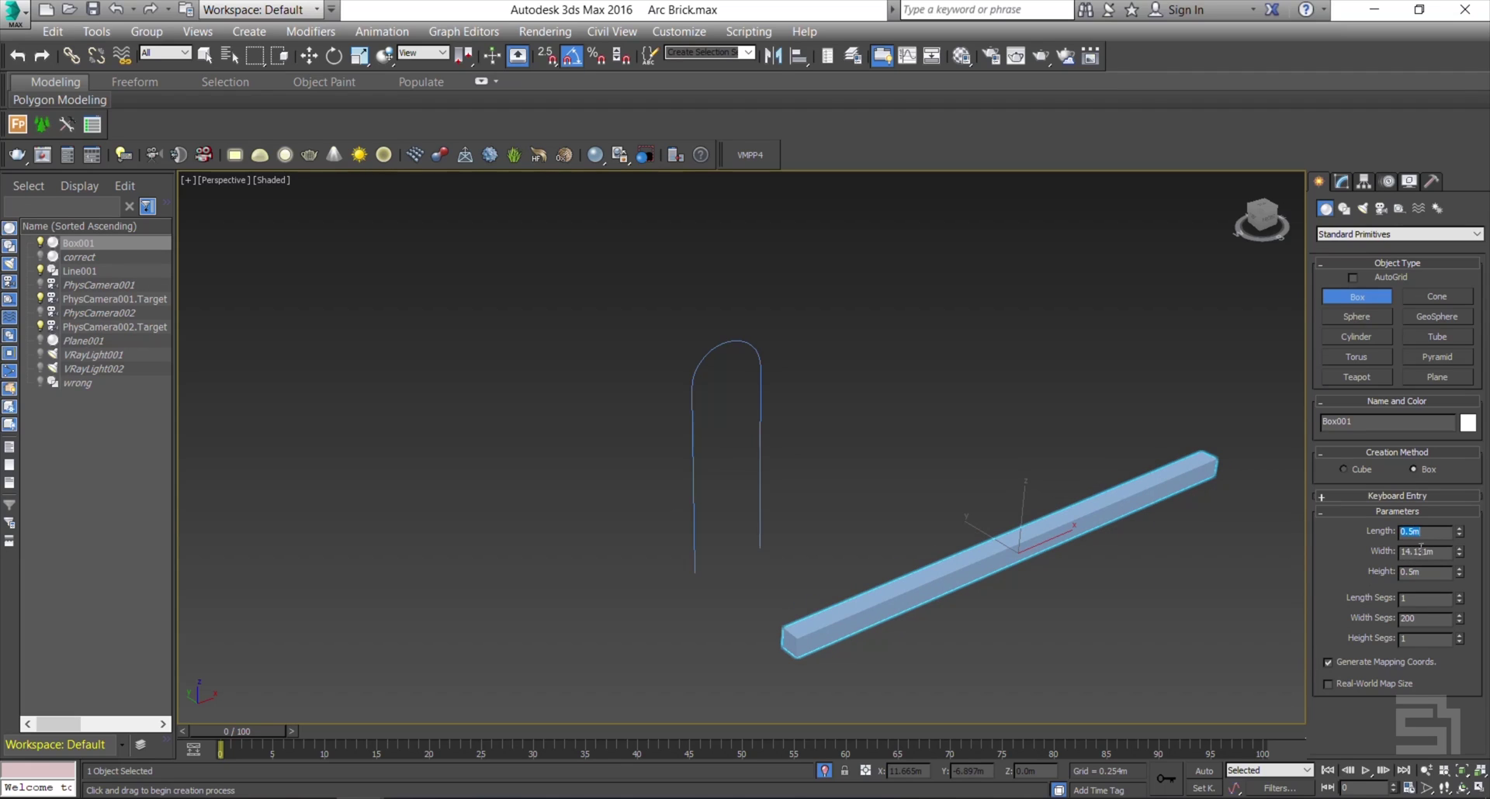
double_click(1424, 551)
text(12)
key(Return)
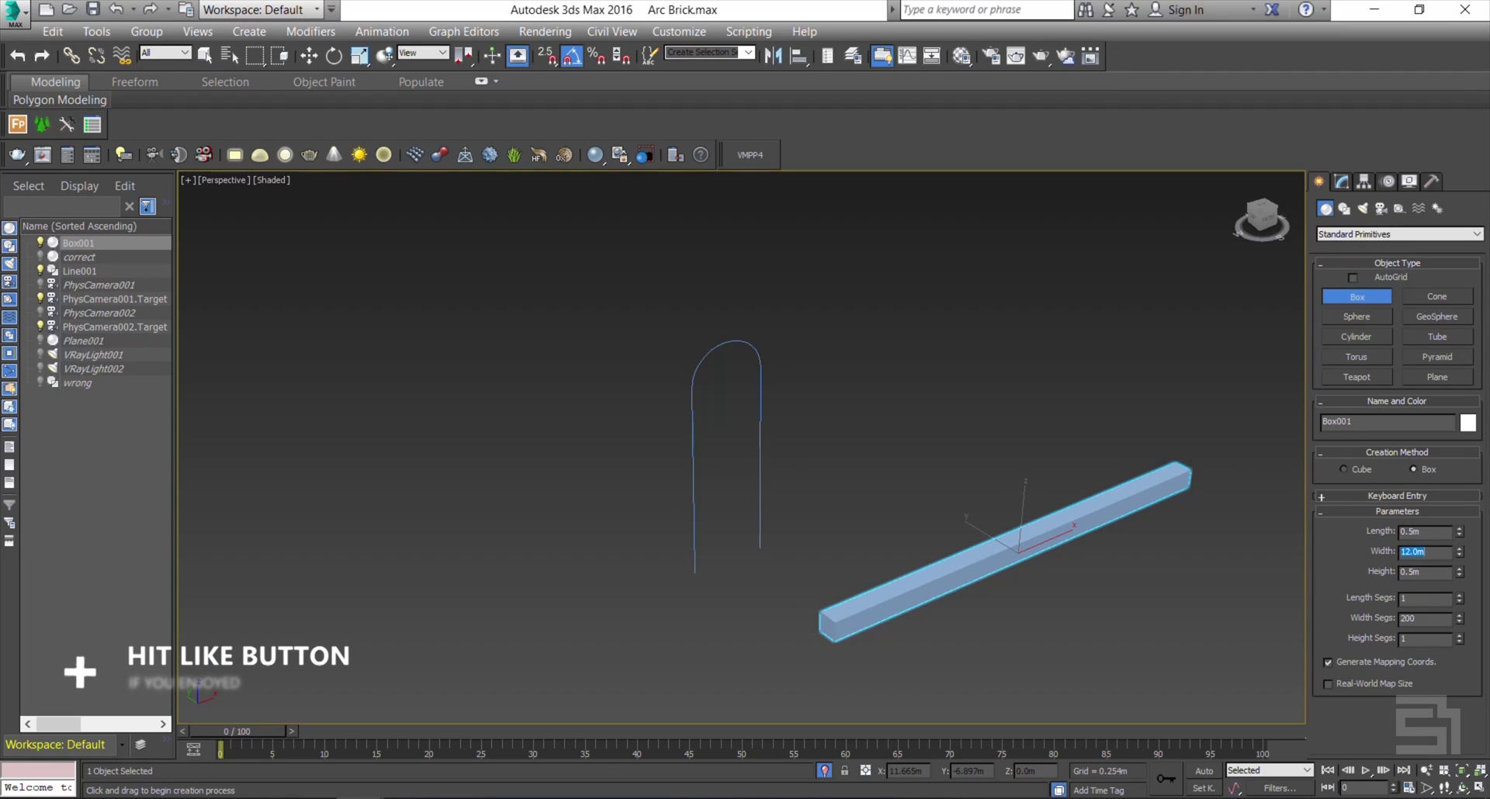
Rotate the box 90 degrees about the Z axis and move it close to the arch line
middle_drag(1189, 590, 1071, 586)
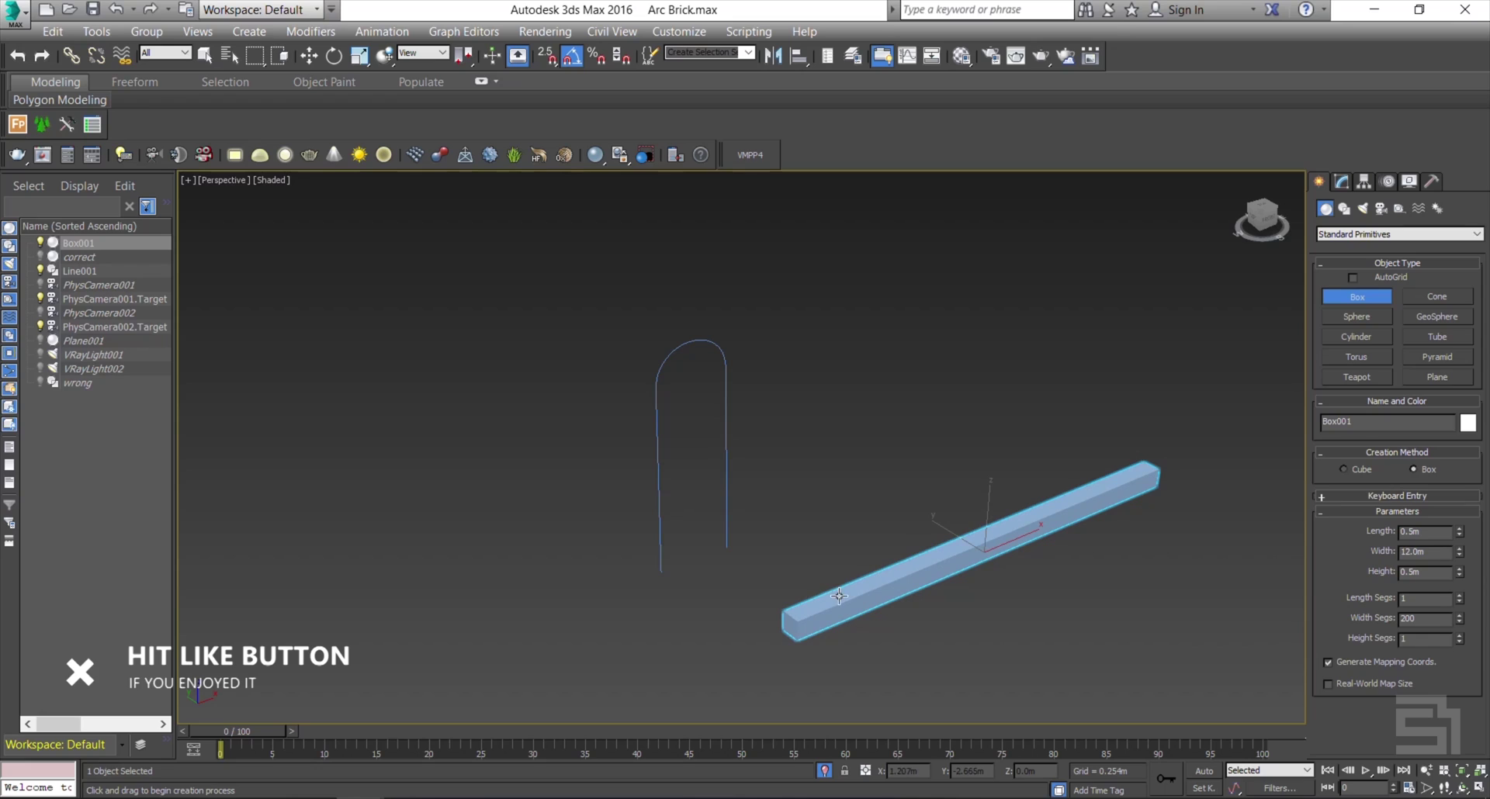
scroll(874, 609, up, 2)
scroll(875, 609, down, 2)
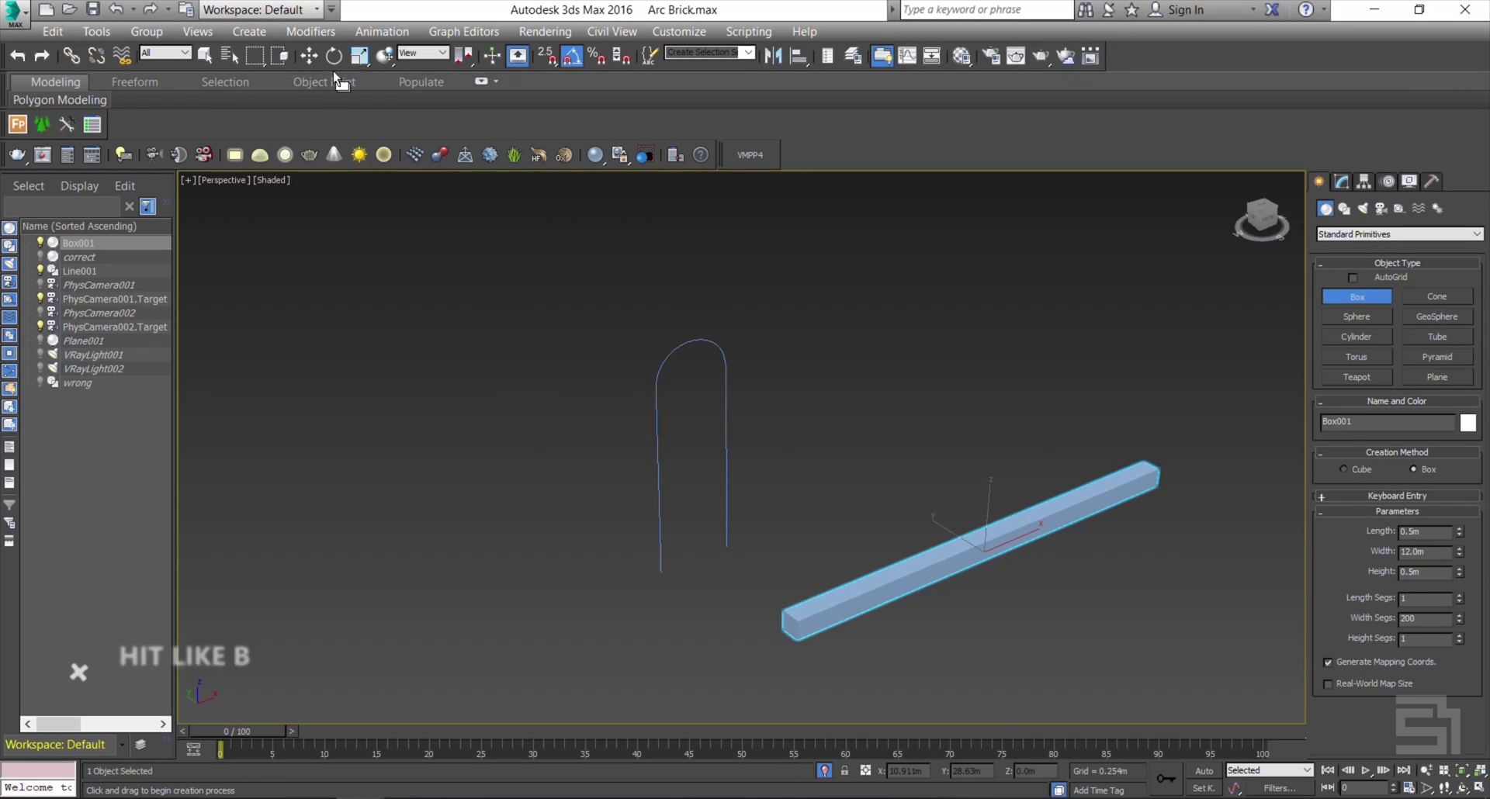
click(334, 55)
drag(997, 586, 1045, 586)
middle_drag(973, 593, 955, 590)
key(w)
drag(980, 534, 825, 489)
alt+middle_drag(880, 516, 916, 516)
click(1340, 181)
Rotate the box upright and move it next to the arch line
click(334, 55)
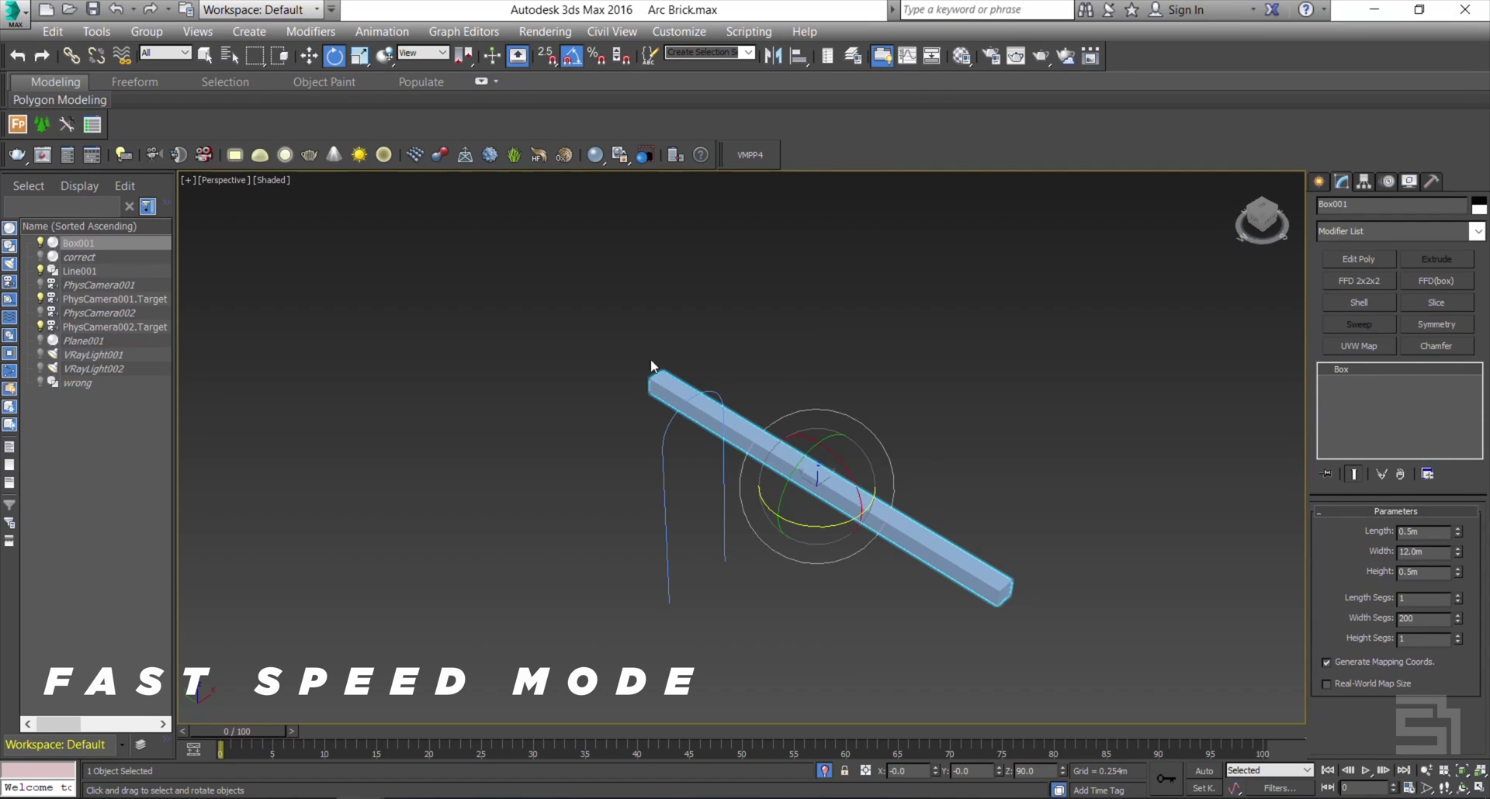
drag(843, 464, 882, 528)
key(w)
alt+middle_drag(884, 540, 838, 512)
drag(828, 439, 832, 268)
middle_drag(686, 419, 859, 525)
scroll(775, 500, down, 2)
drag(917, 417, 807, 416)
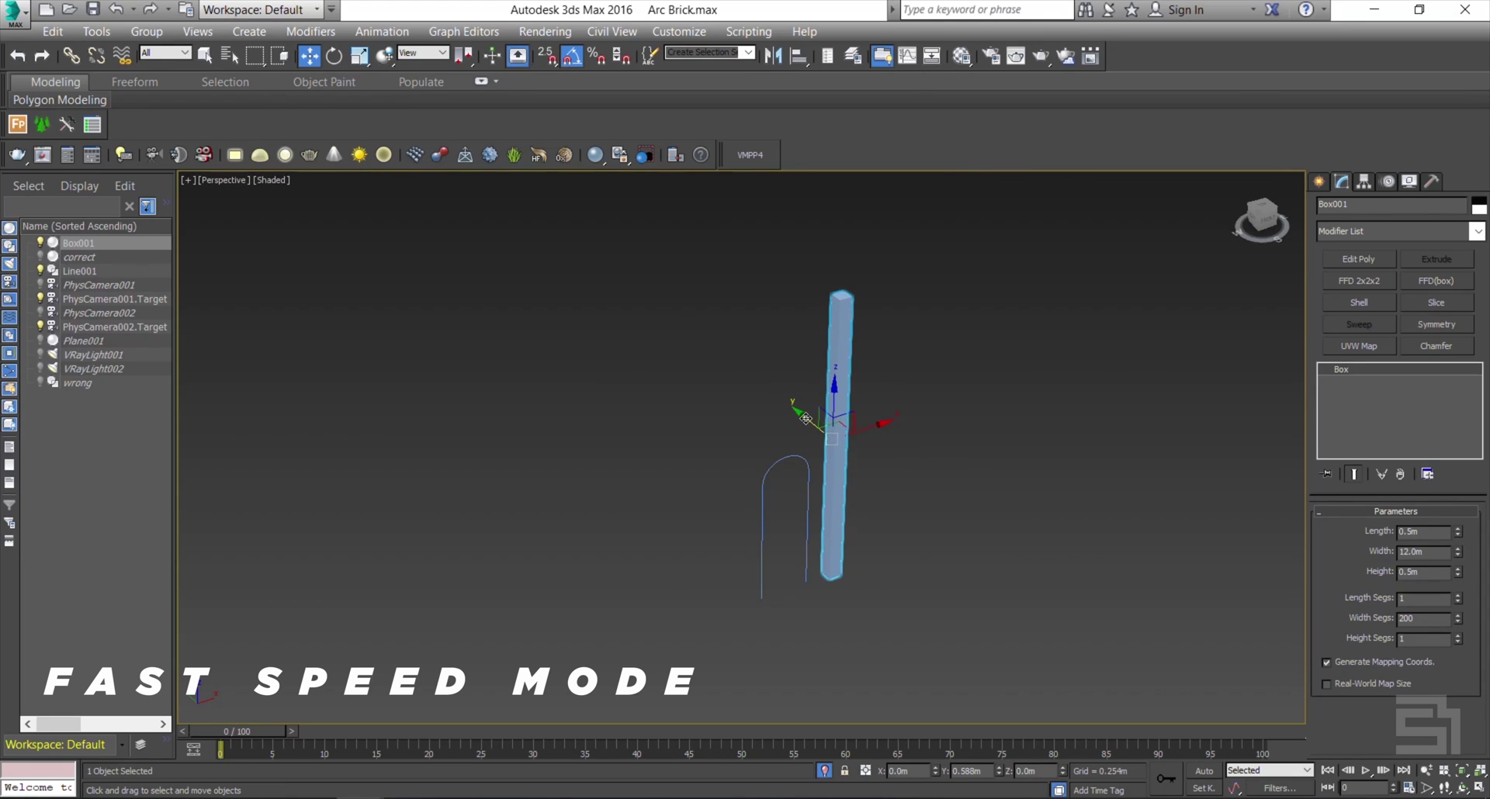
Apply the object-space PathDeform modifier to the upright box
click(1375, 231)
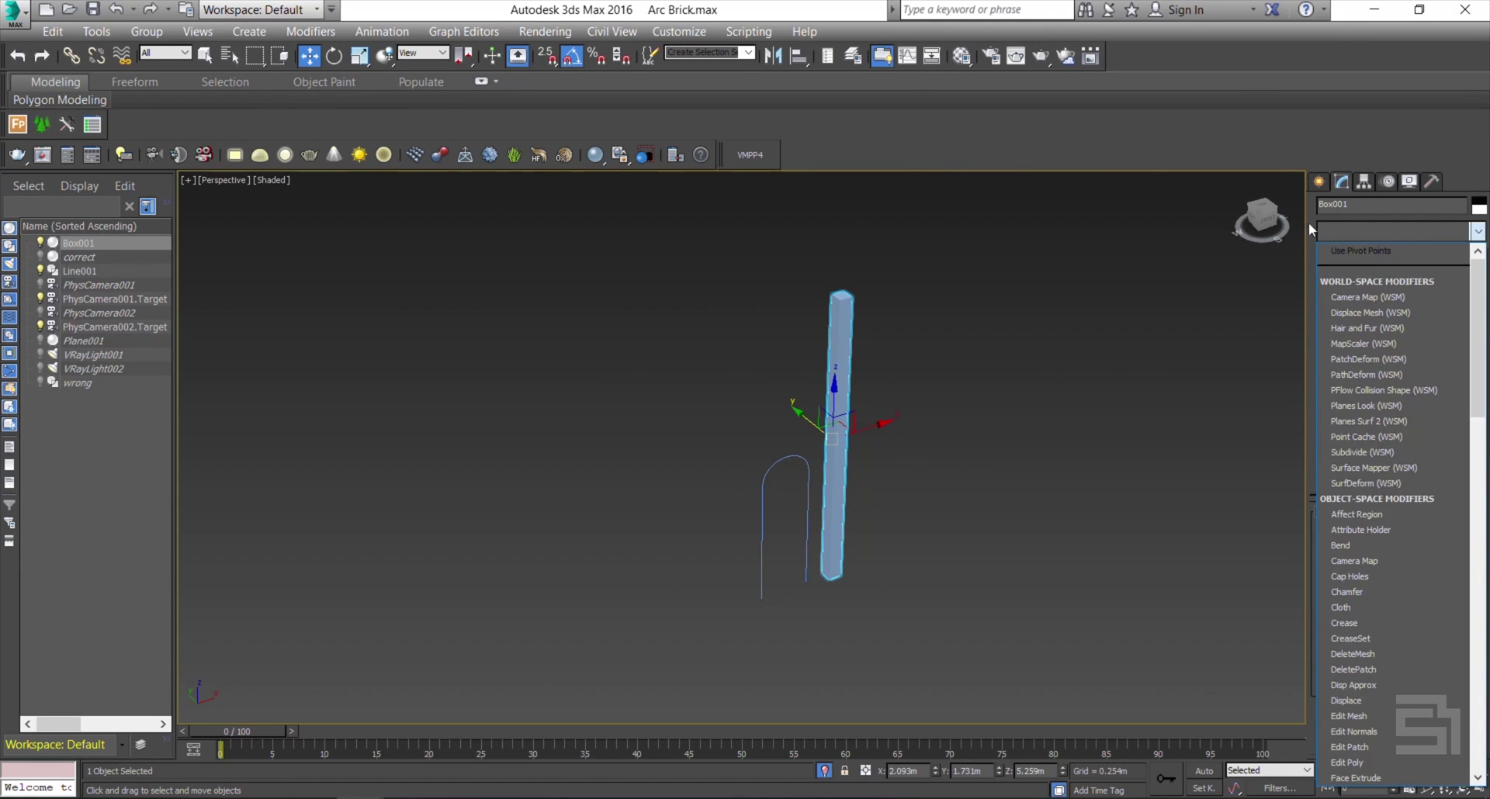
key(p)
key(p)
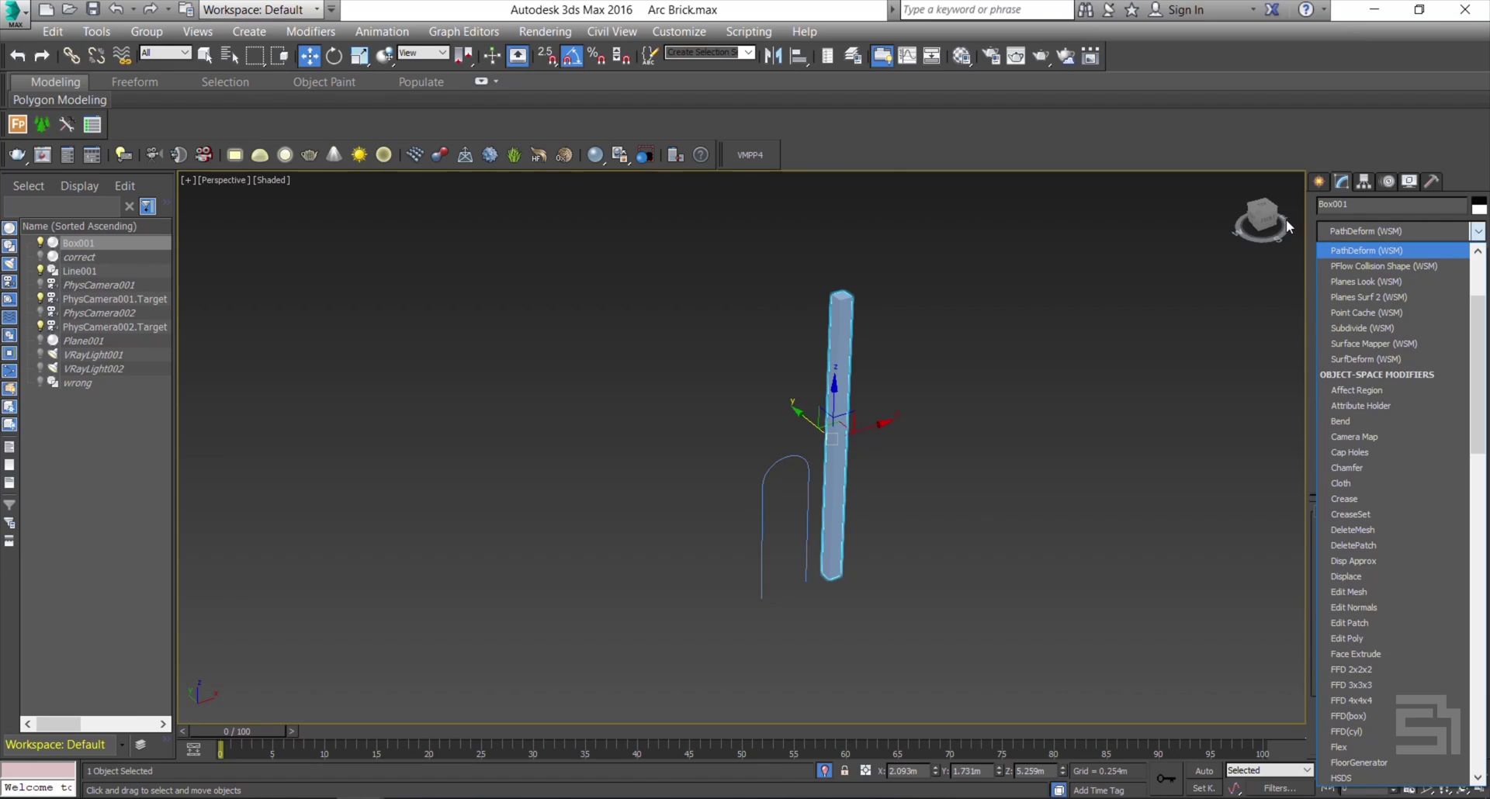
text(path)
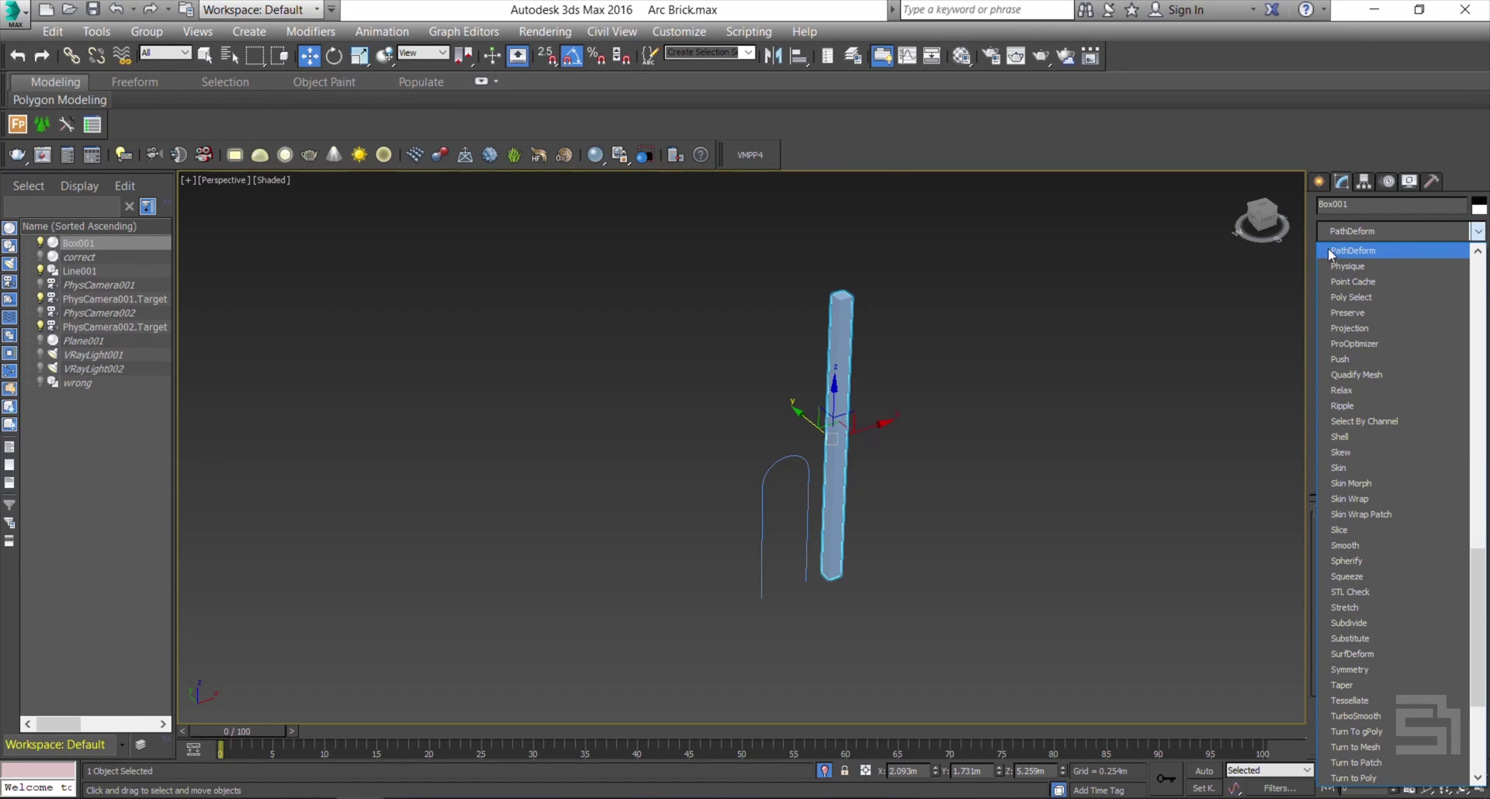
click(1390, 250)
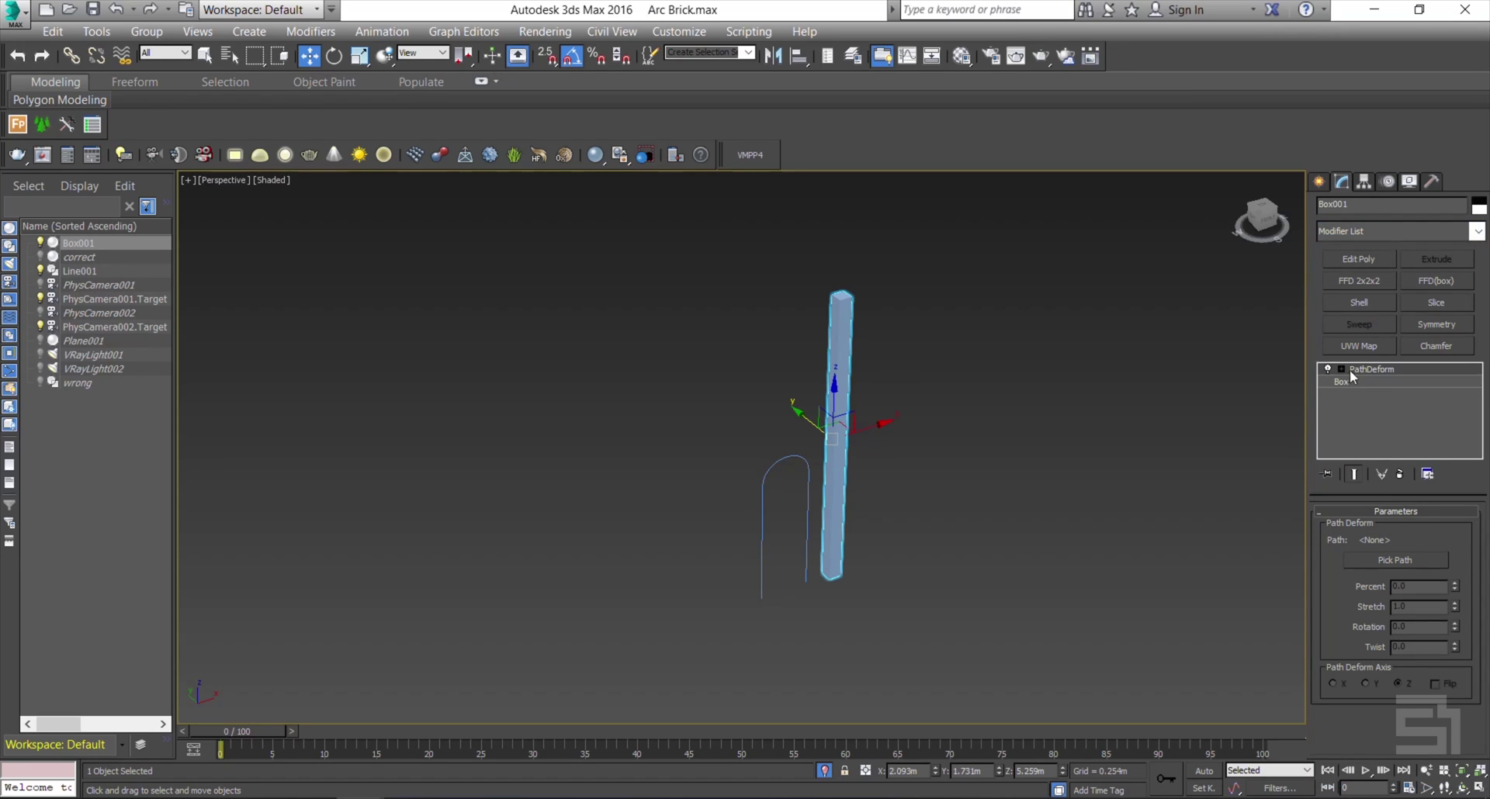
Pick the arch line as the deform path and set the path deform axis to X
click(1367, 565)
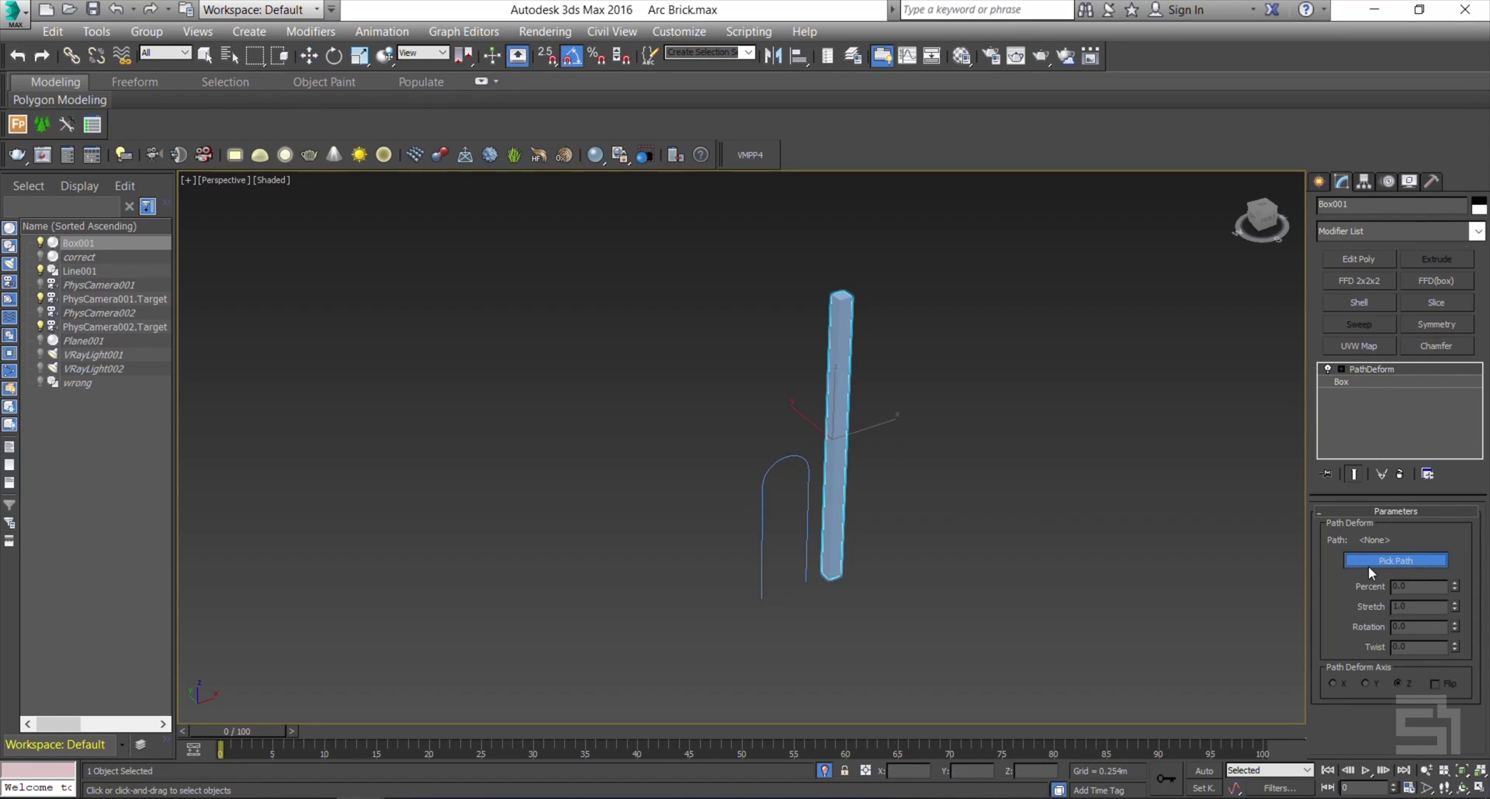
click(803, 515)
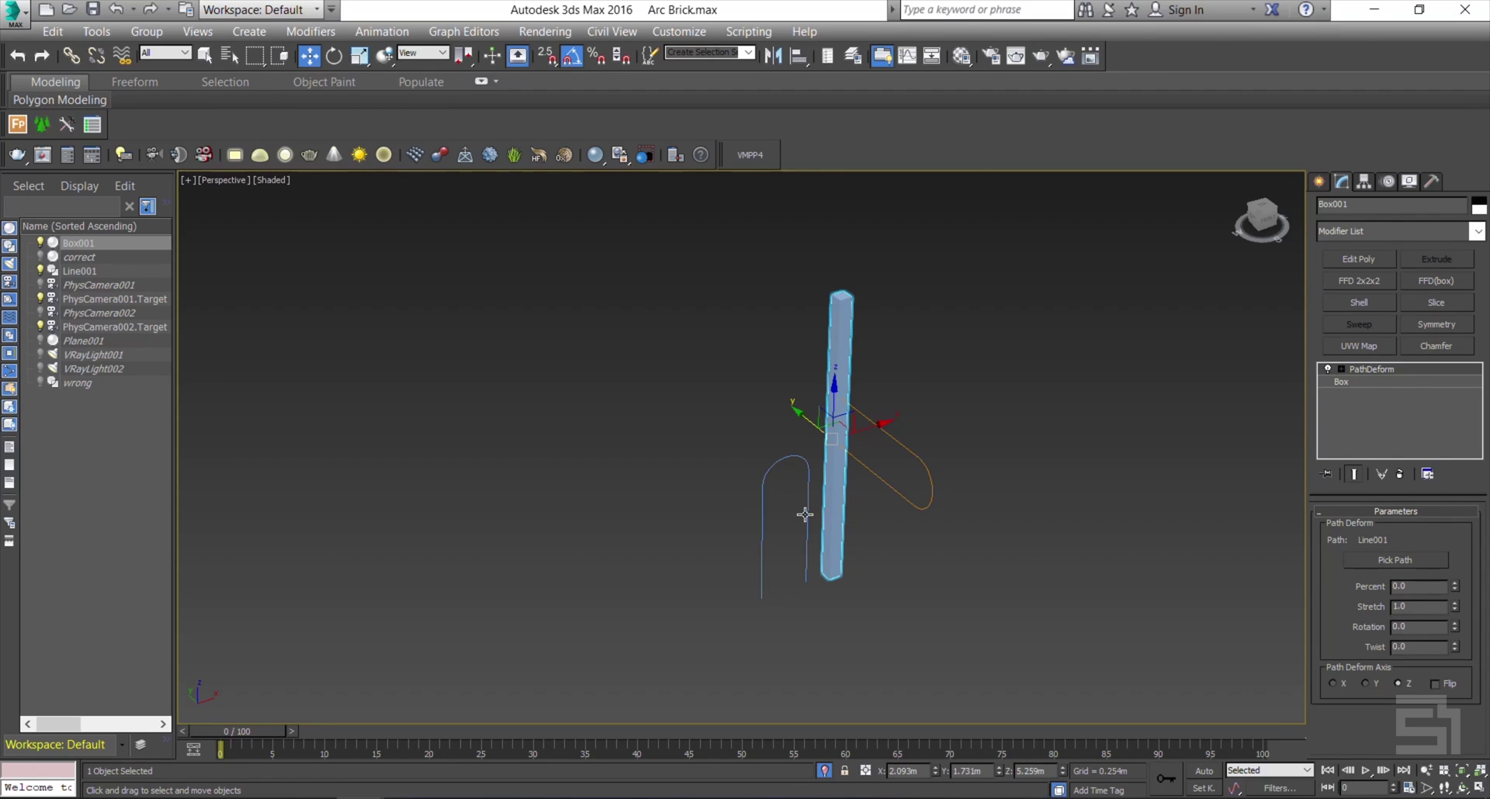
click(1368, 683)
click(1333, 684)
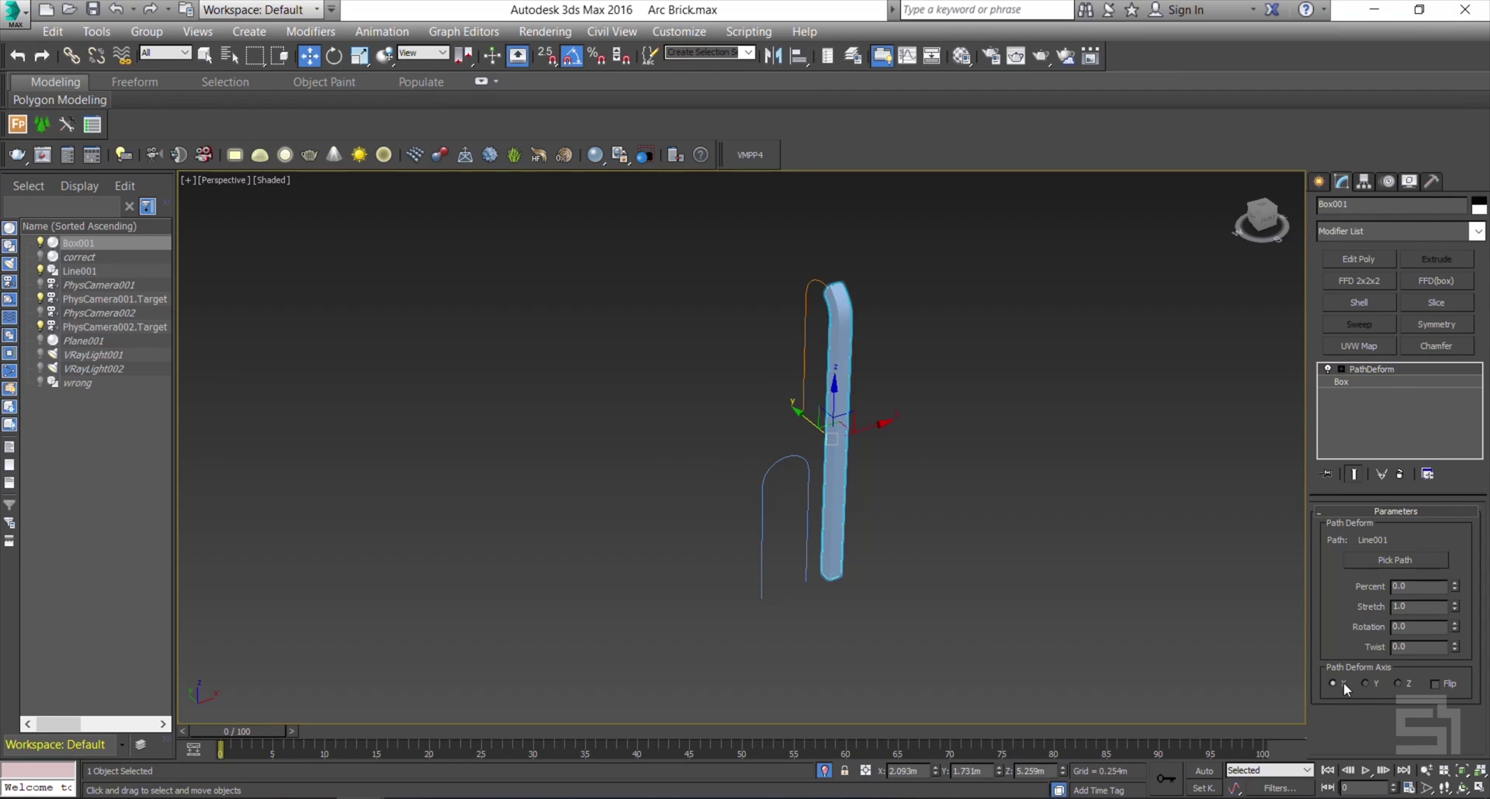
Set the PathDeform percent to 50 so the box follows the whole arch
alt+middle_drag(901, 588, 1023, 593)
scroll(832, 342, up, 2)
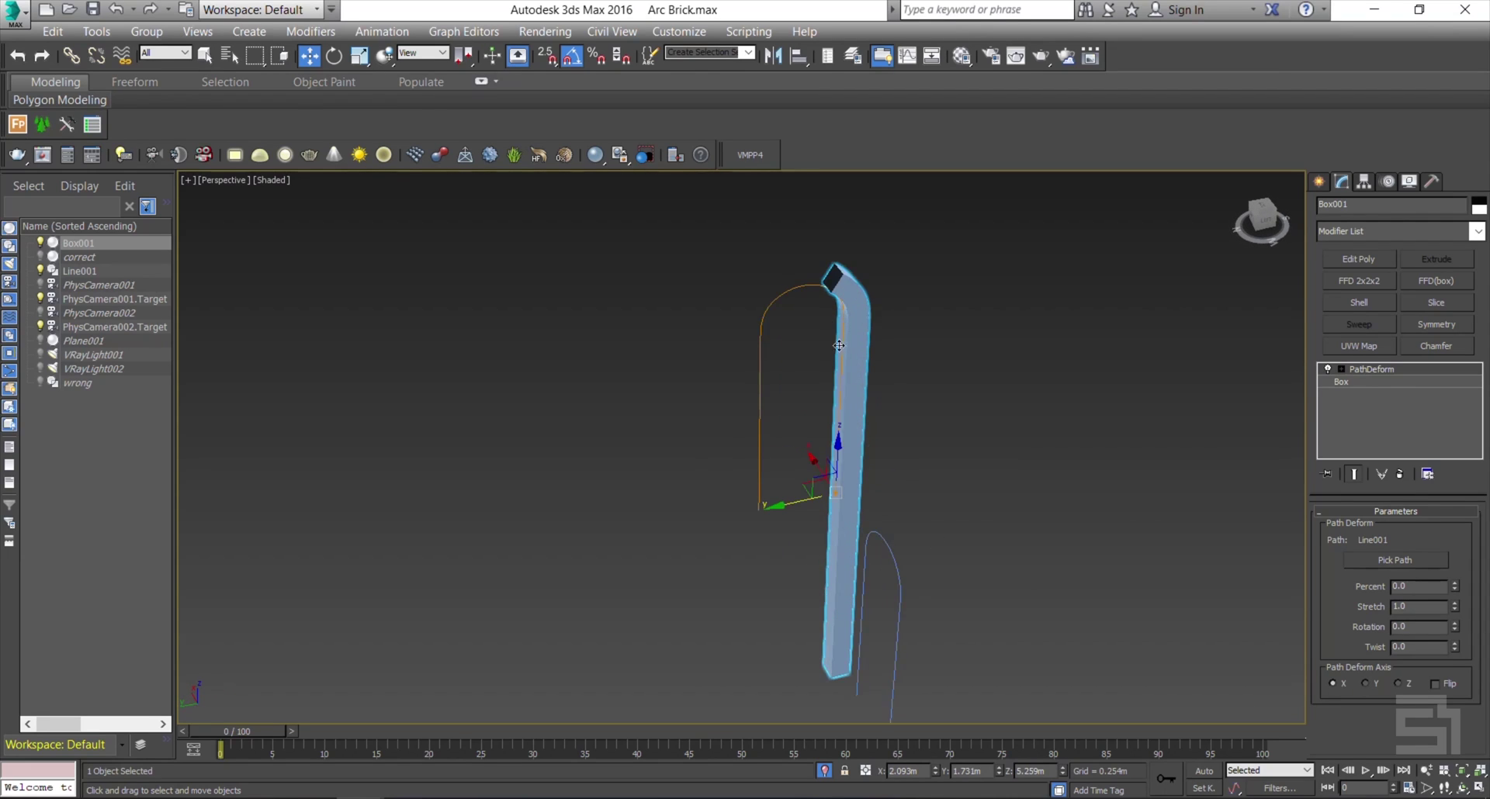
mouse_move(914, 492)
alt+middle_down()
mouse_move(962, 492)
mouse_move(920, 491)
alt+middle_up()
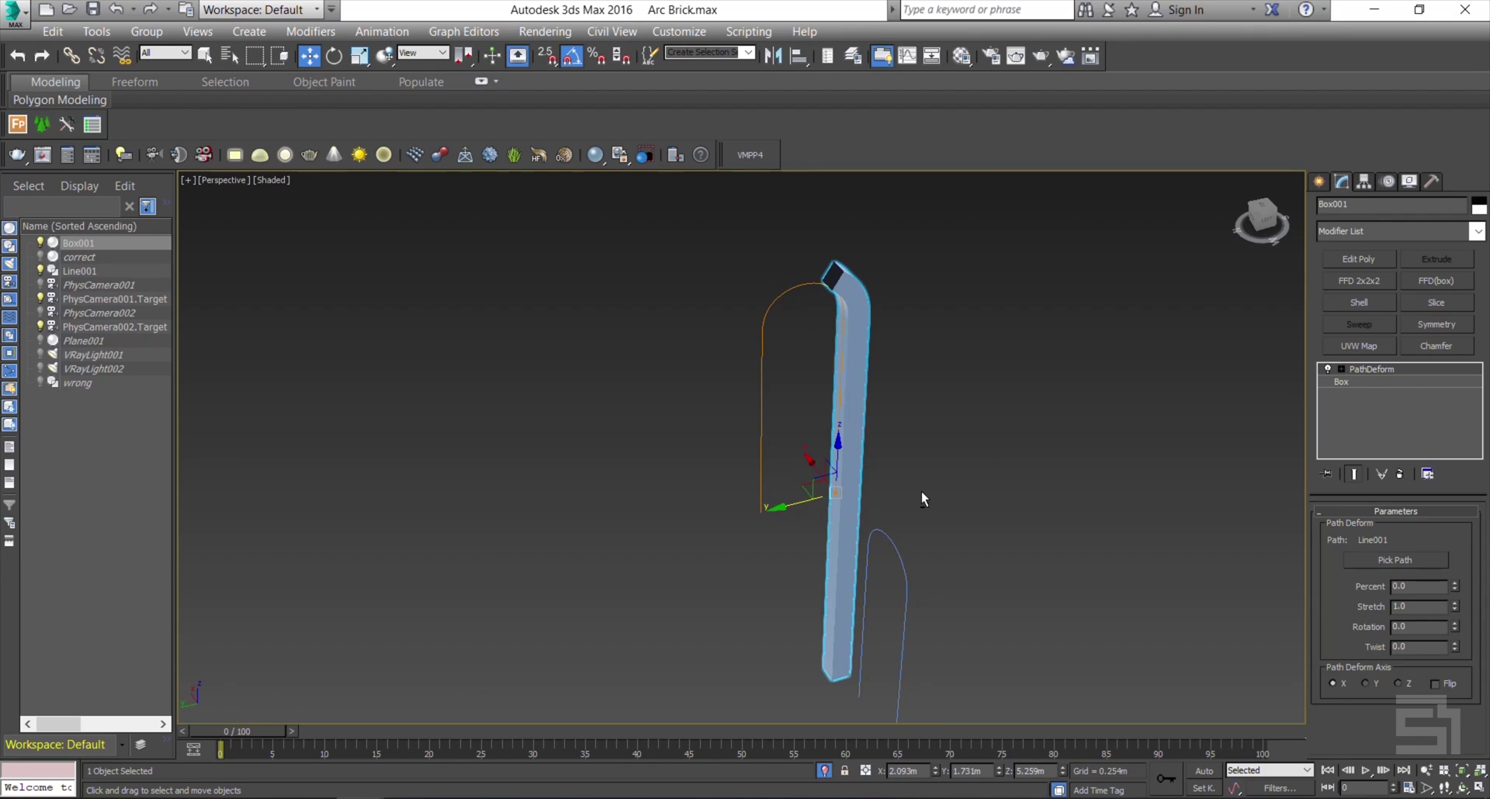
drag(1456, 592, 1431, 509)
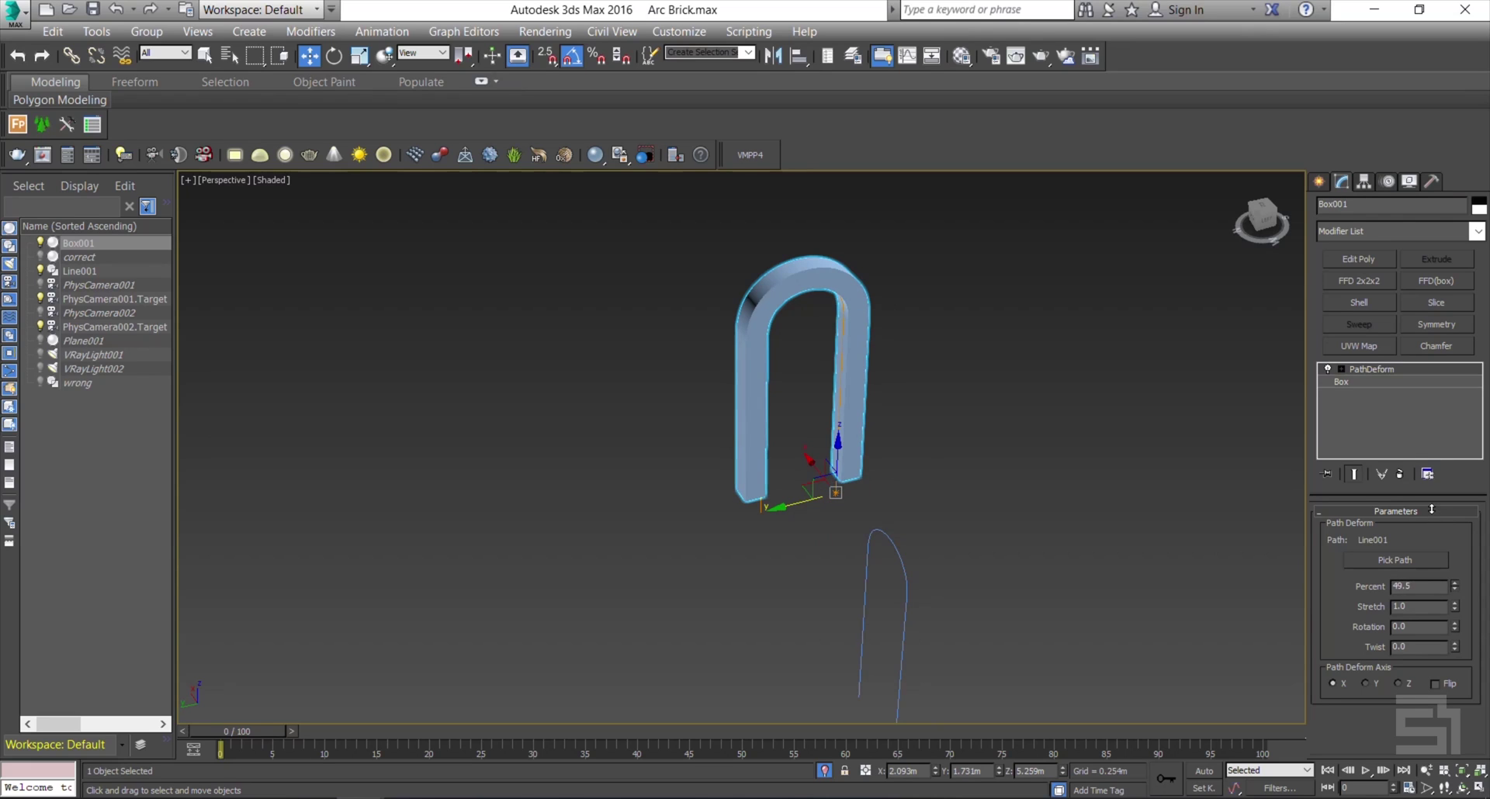
alt+middle_drag(1071, 531, 957, 520)
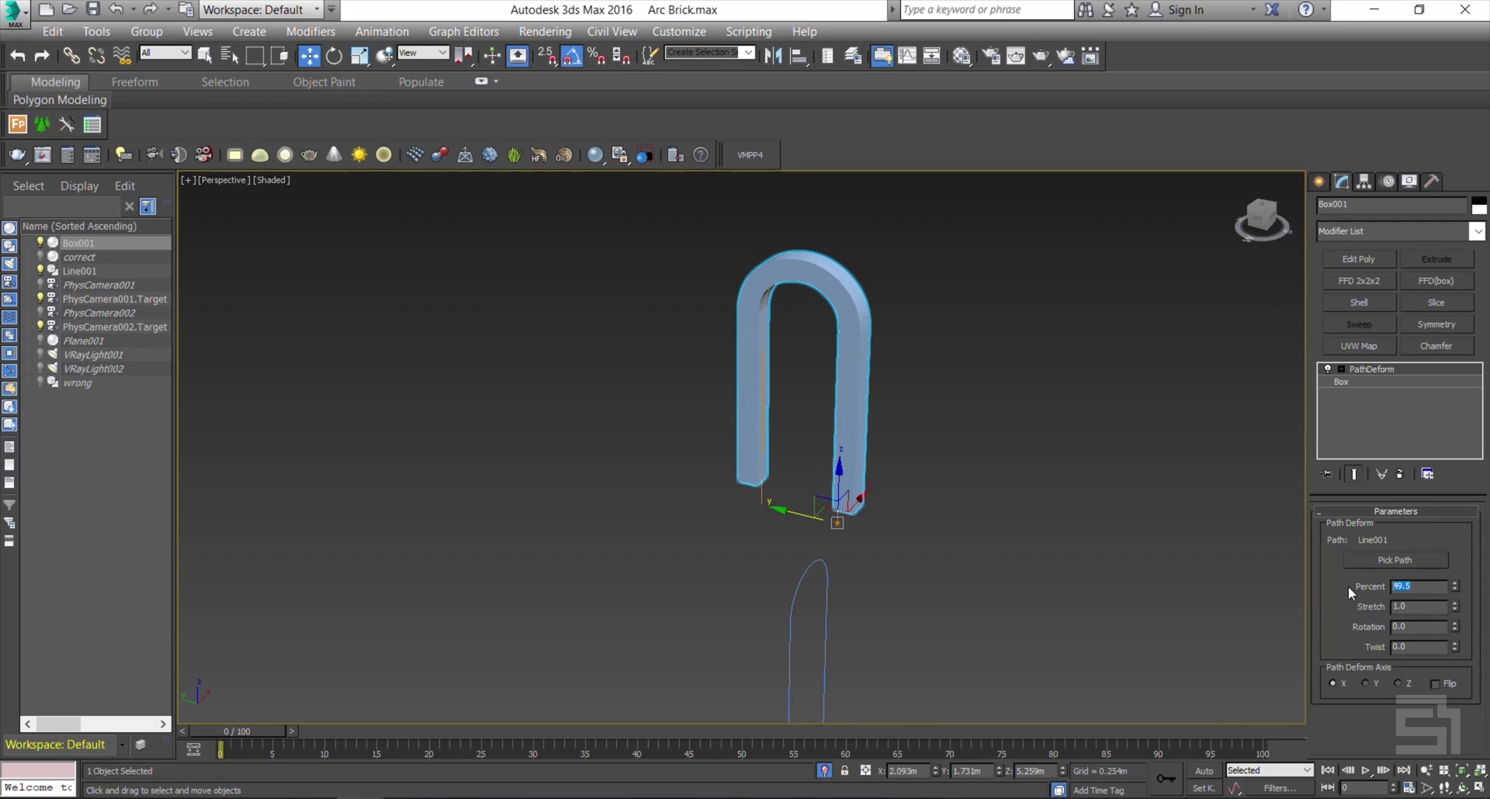
text(50)
key(Return)
Rotate the bent box parallel to the arch line and place it beside the line in the front view
key(e)
alt+middle_drag(1009, 582, 809, 364)
key(w)
key(alt+w)
right_click(993, 373)
key(alt+w)
key(z)
scroll(994, 373, down, 3)
drag(808, 364, 855, 571)
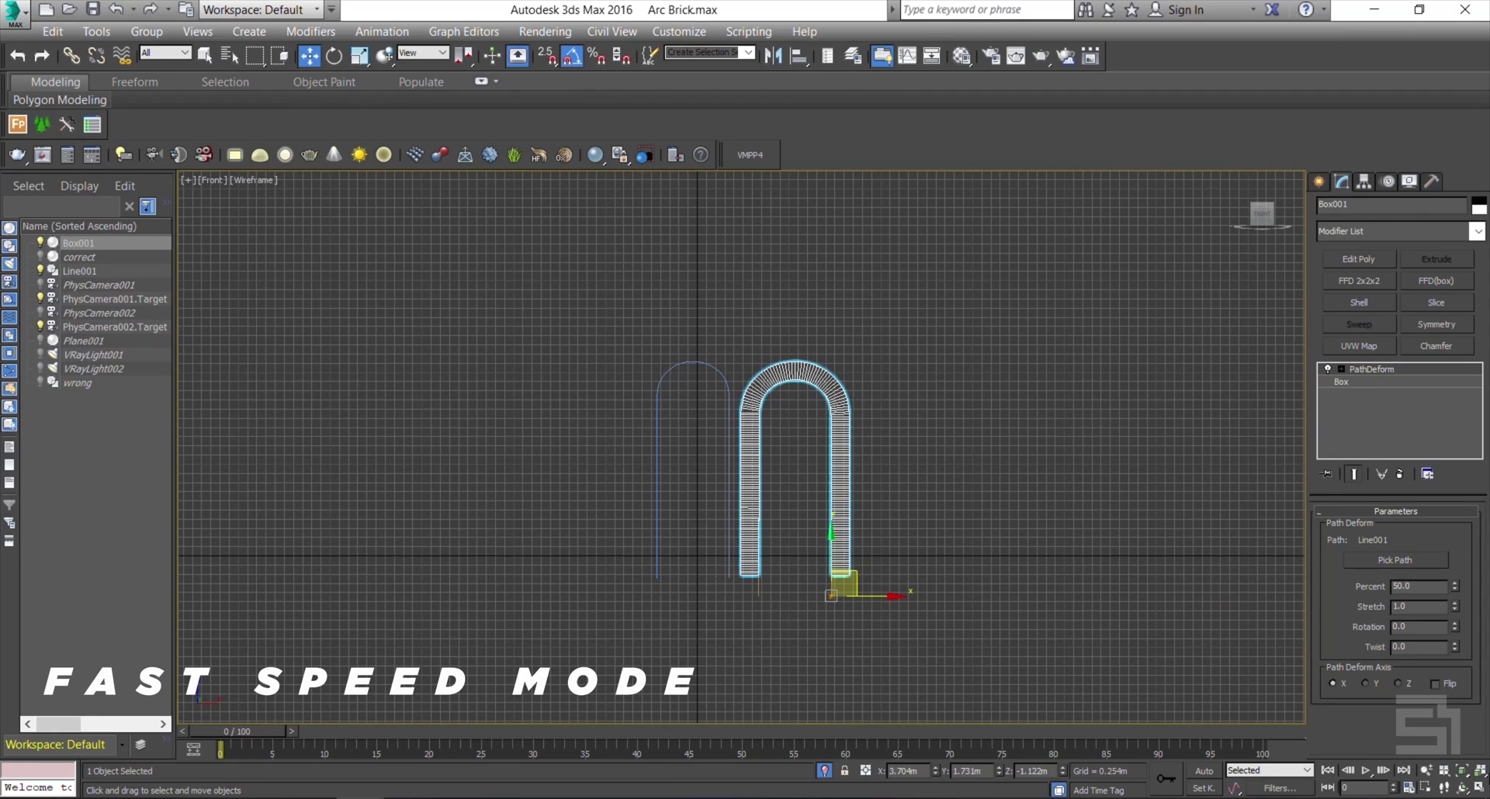
Return to the perspective view and display the bent box with edged faces
key(alt+w)
right_click(884, 579)
key(alt+w)
scroll(885, 579, up, 5)
mouse_move(884, 580)
alt+middle_down()
mouse_move(888, 518)
mouse_move(842, 599)
mouse_move(758, 499)
mouse_move(805, 372)
mouse_move(831, 492)
mouse_move(809, 491)
mouse_move(841, 492)
mouse_move(855, 515)
mouse_move(932, 506)
alt+middle_up()
key(F4)
scroll(805, 371, up, 2)
Try 29 and 18 width segments on the base box, and set the count back to 200
click(1368, 381)
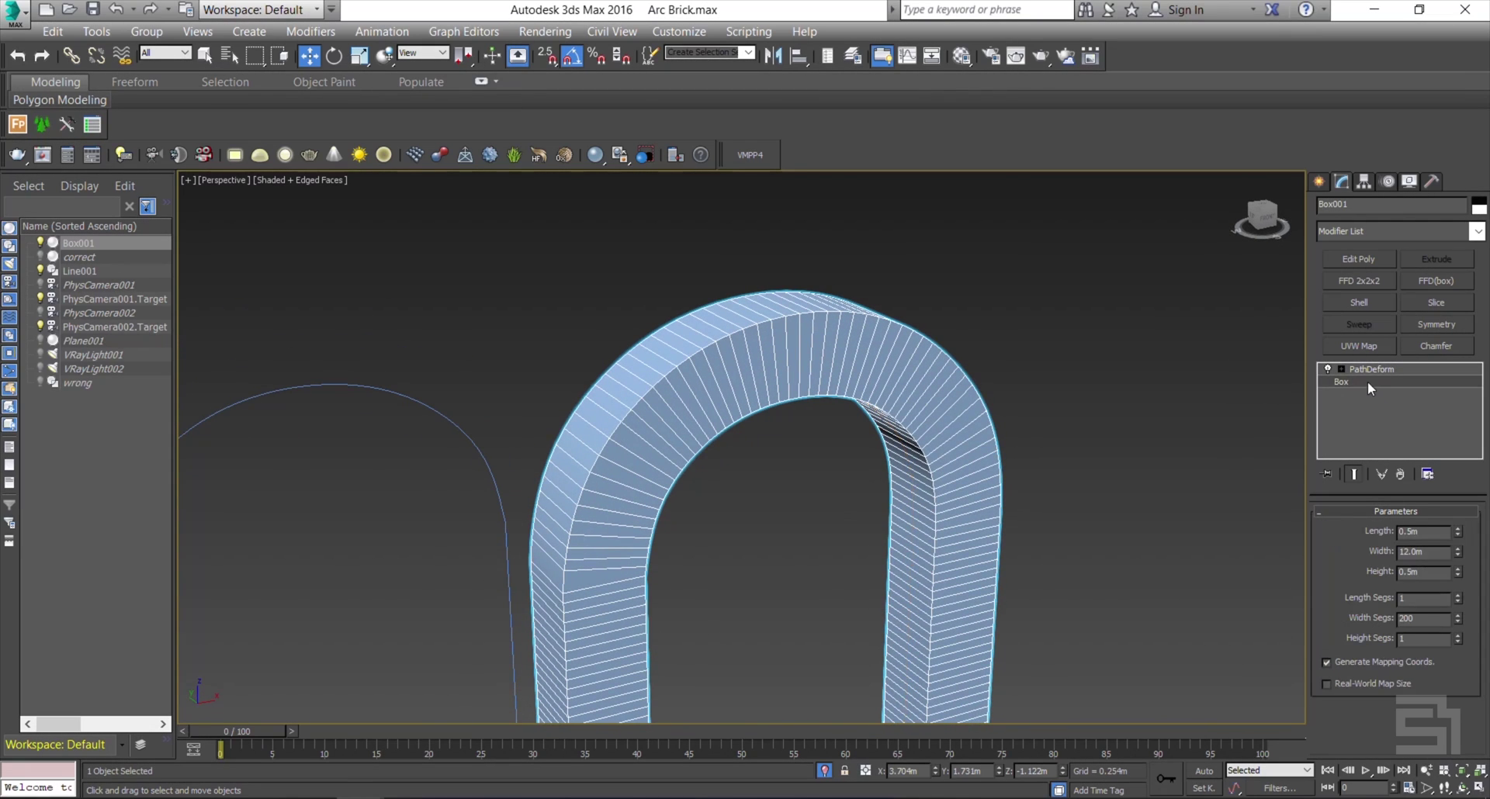
middle_drag(888, 550, 904, 501)
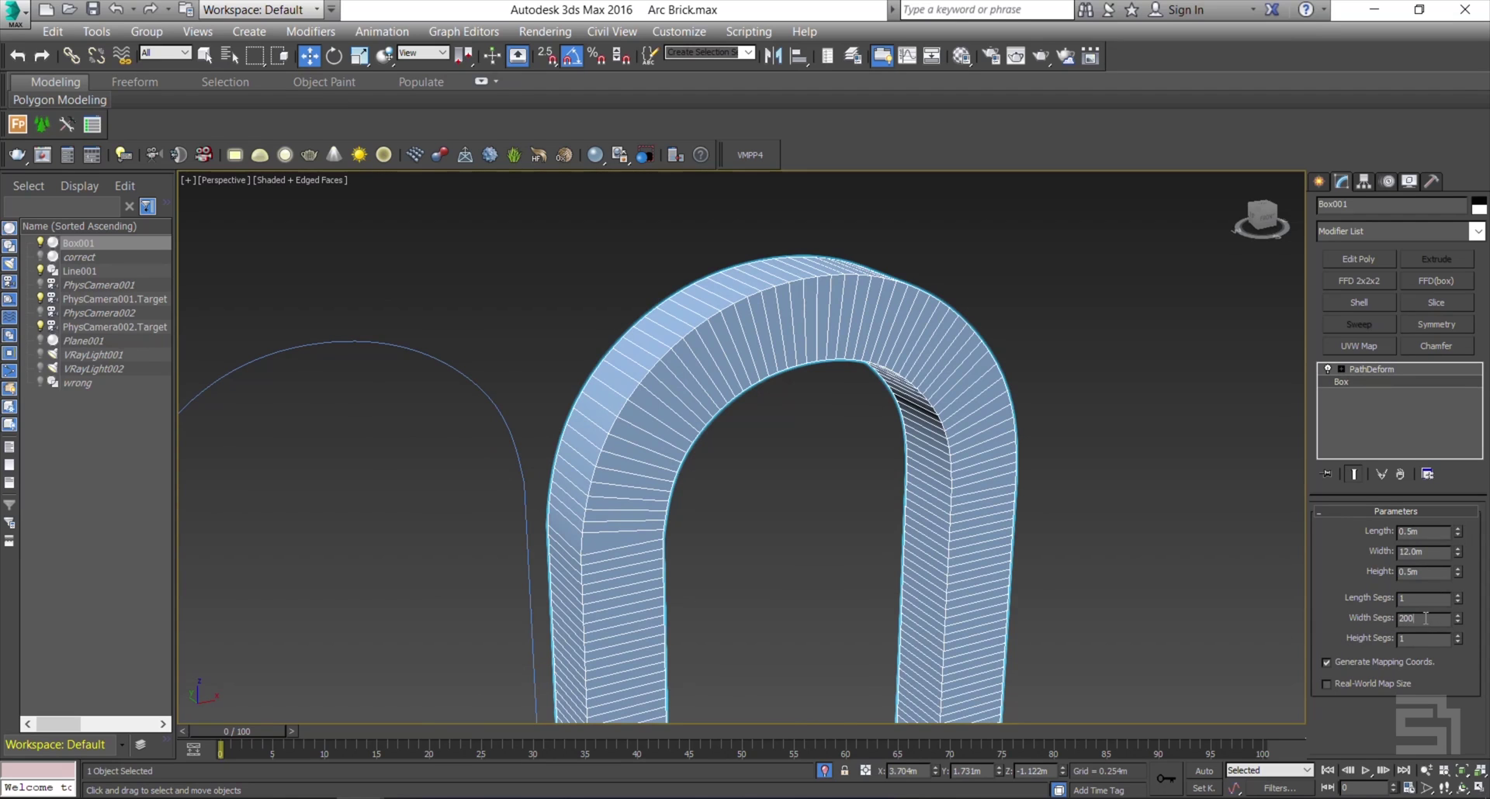
key(Return)
drag(1461, 626, 1482, 752)
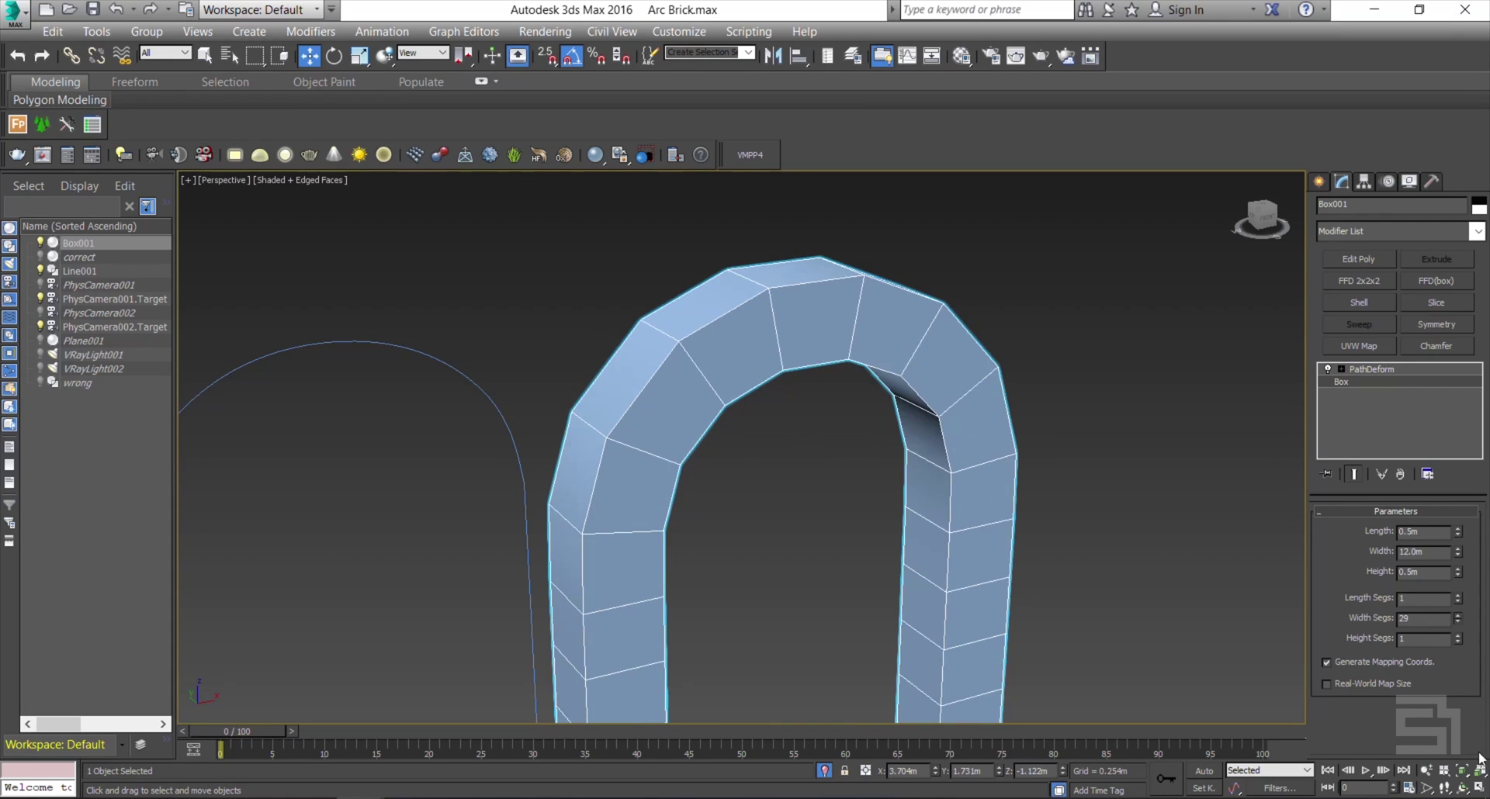
mouse_move(969, 566)
alt+middle_down()
mouse_move(848, 516)
mouse_move(852, 555)
mouse_move(978, 557)
mouse_move(954, 532)
mouse_move(921, 538)
mouse_move(980, 542)
alt+middle_up()
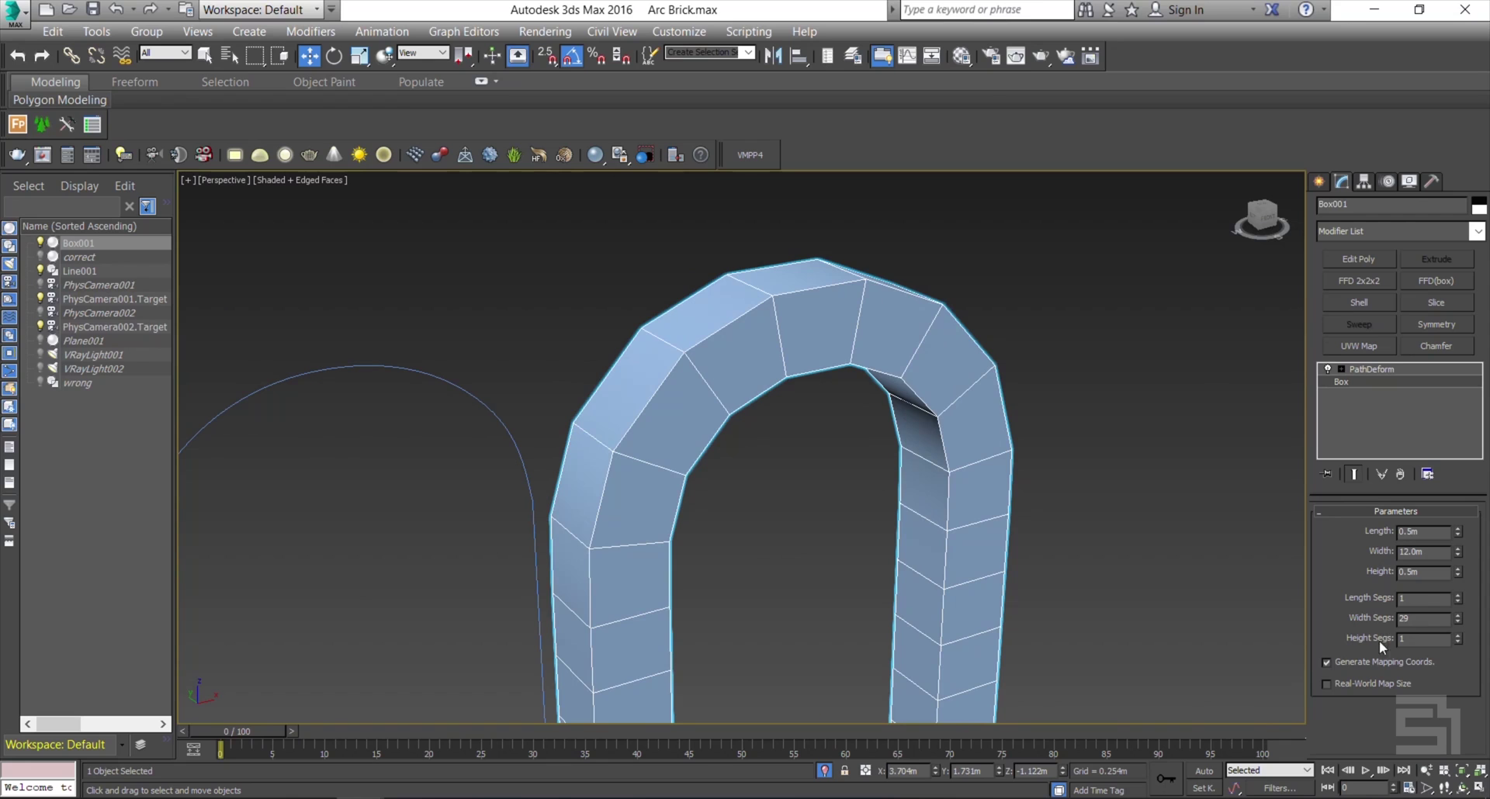
drag(1458, 622, 1458, 629)
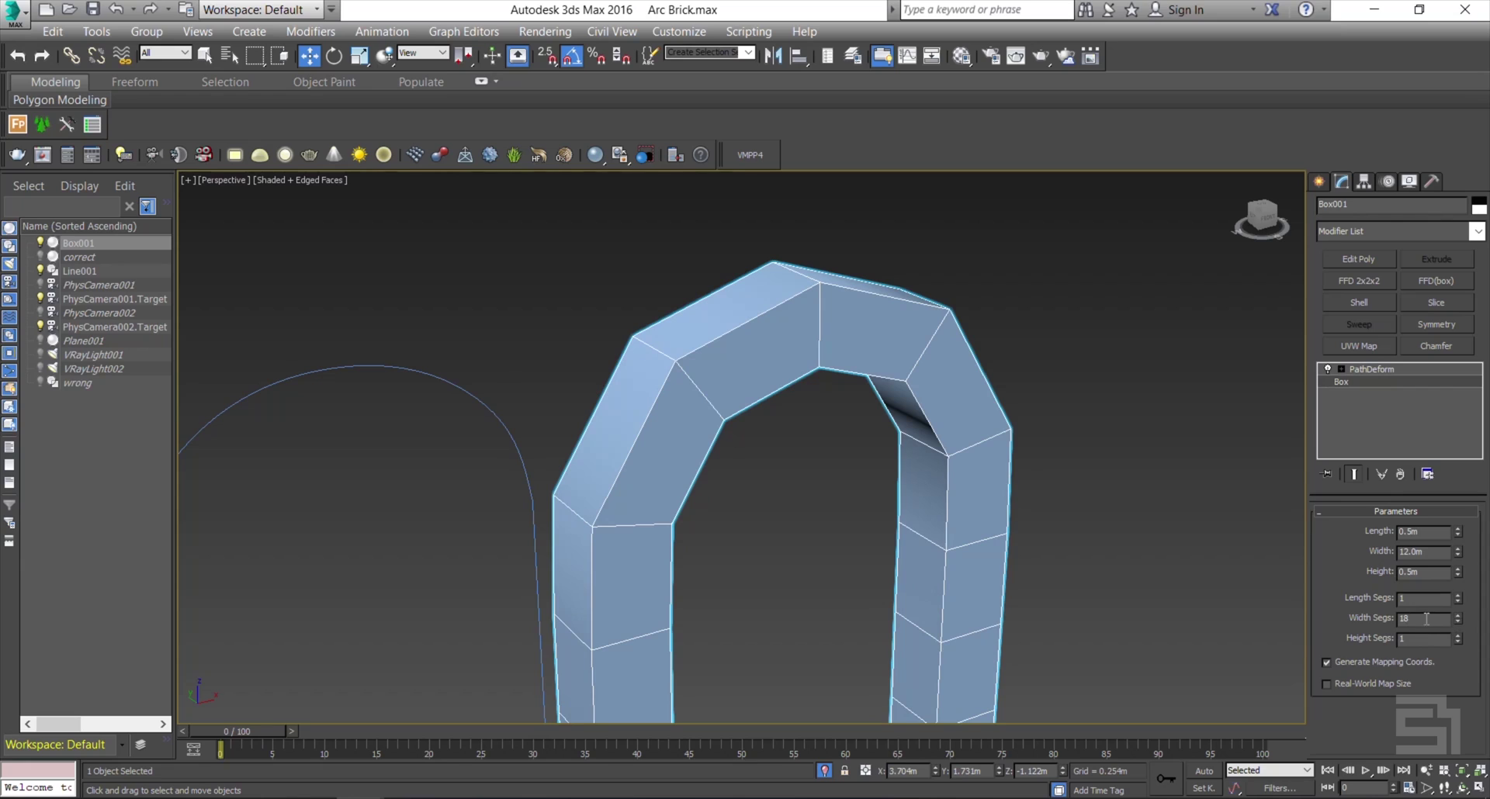
text(200)
key(Return)
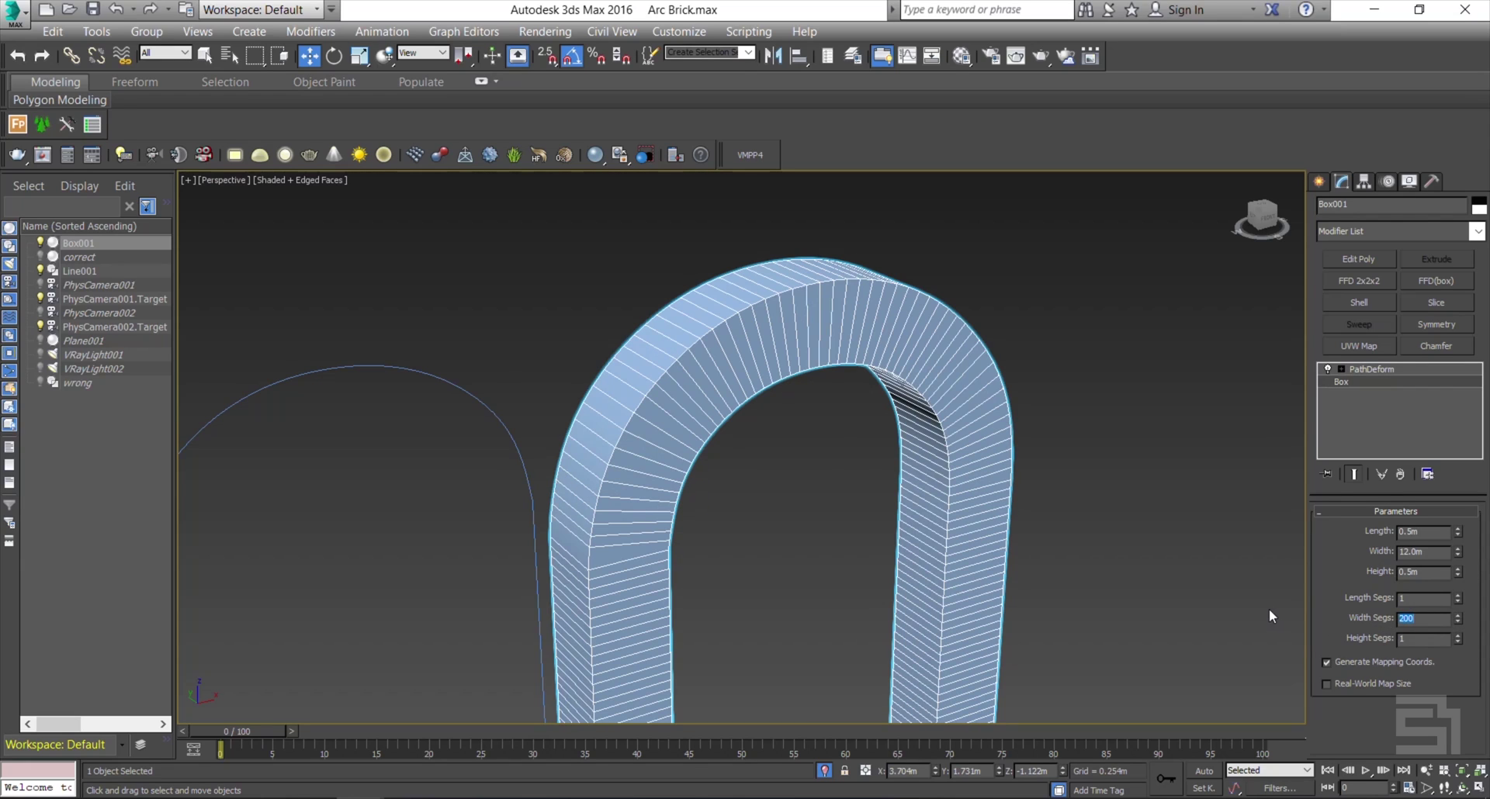
alt+middle_drag(1049, 542, 993, 512)
scroll(935, 468, up, 3)
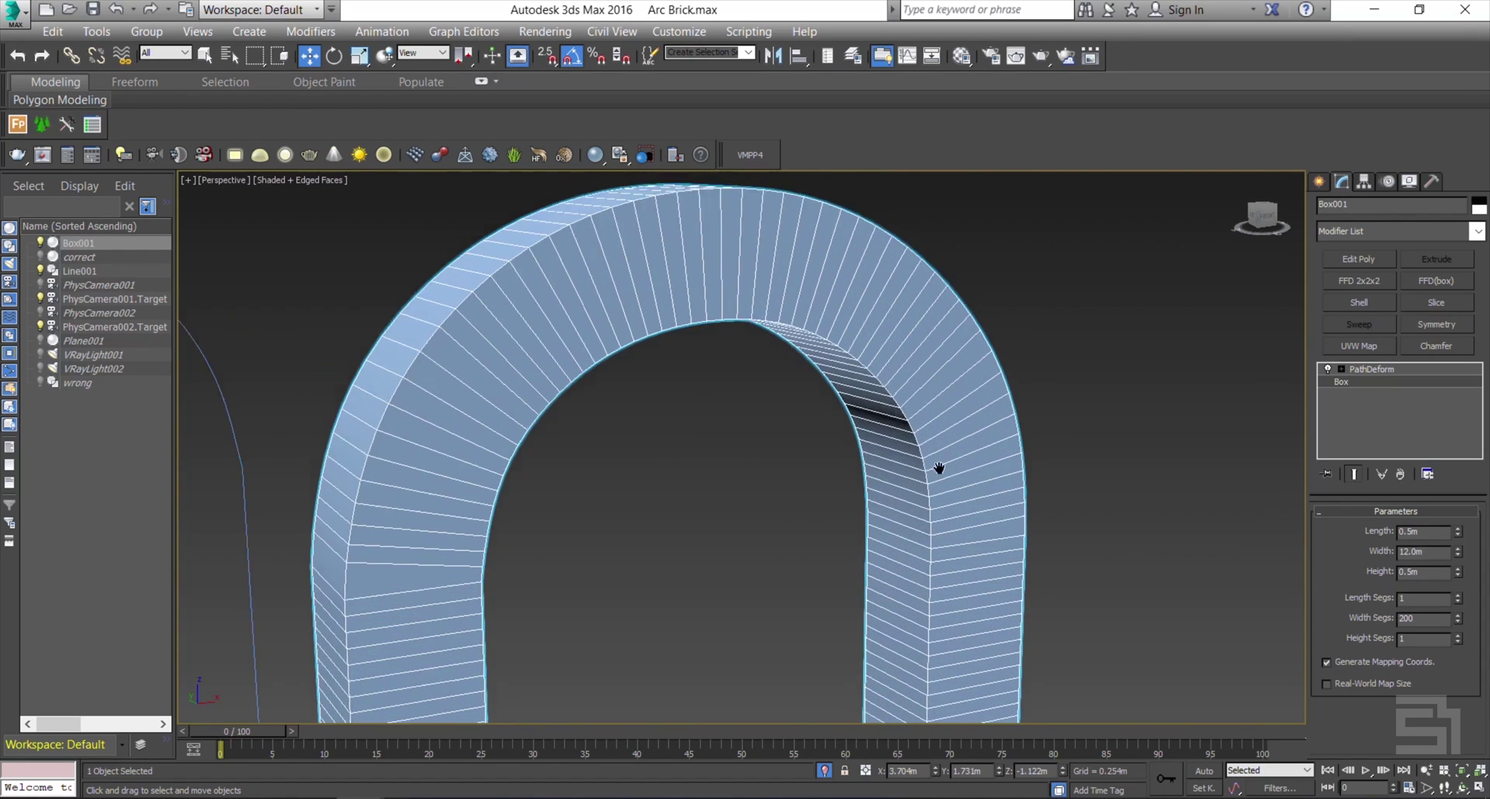
key(alt)
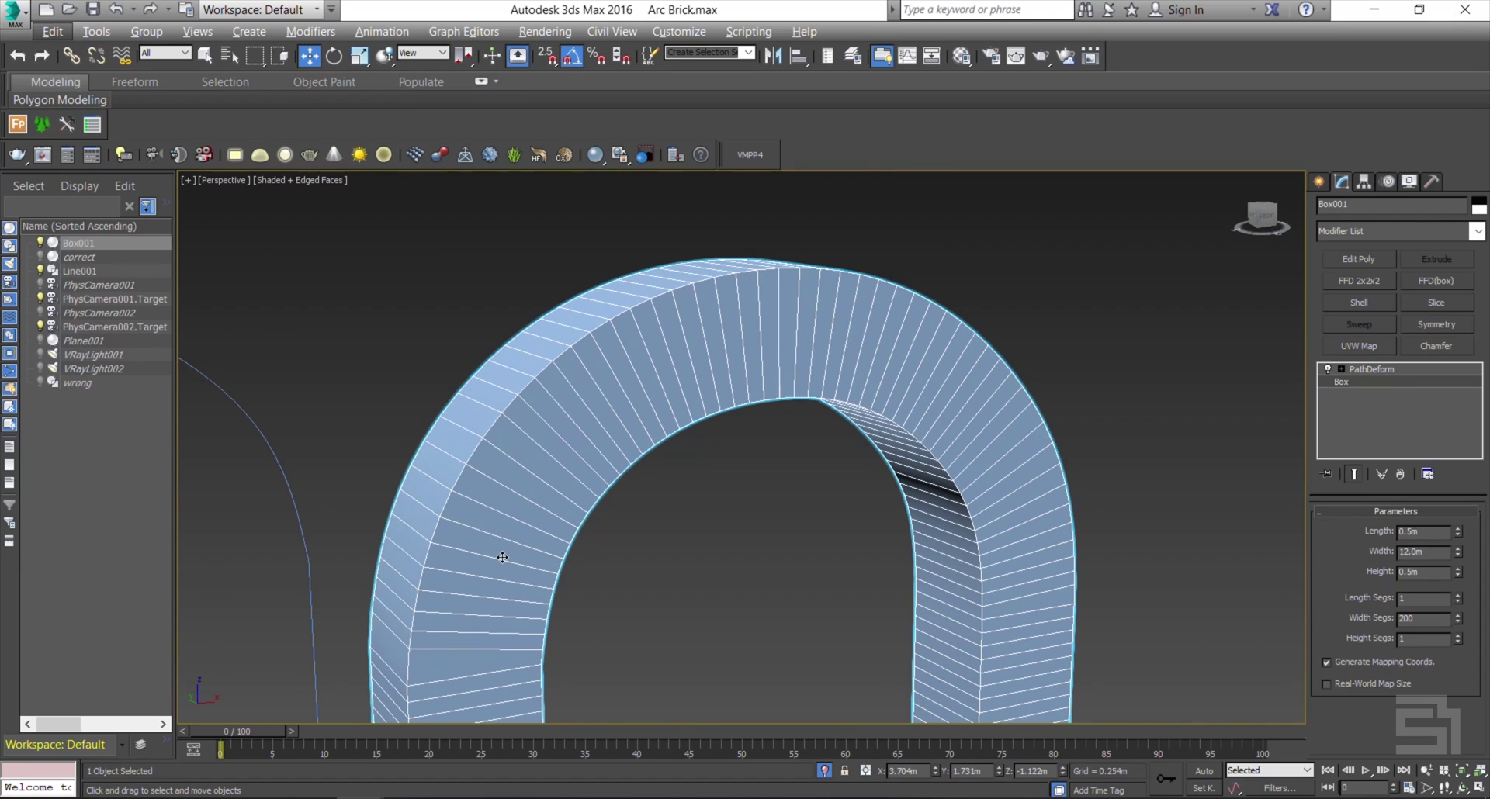
Assign the Arc Brick material to the bent box
alt+middle_drag(502, 557, 806, 497)
scroll(679, 495, down, 2)
scroll(672, 450, down, 3)
drag(828, 641, 903, 603)
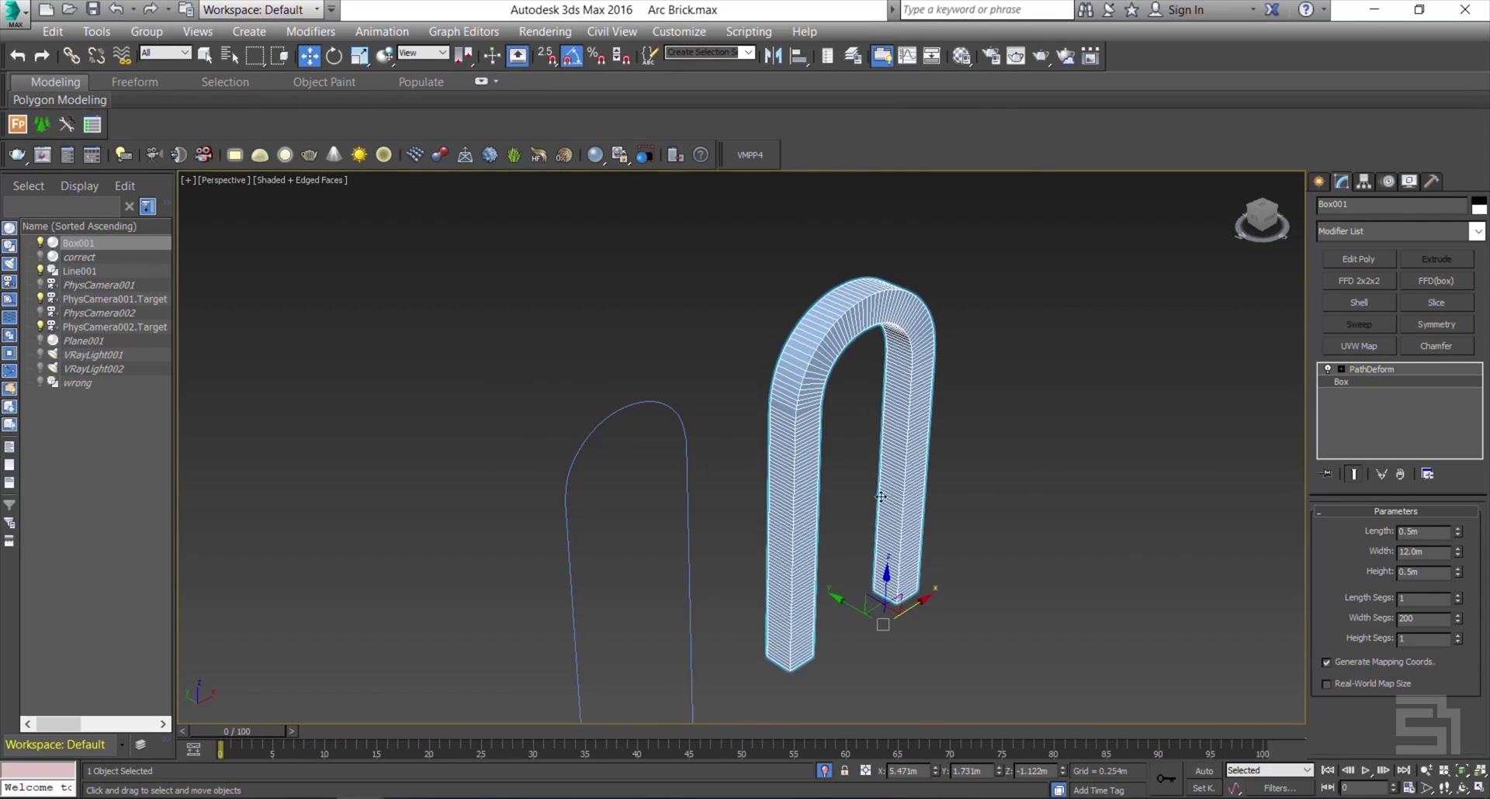
scroll(872, 365, up, 6)
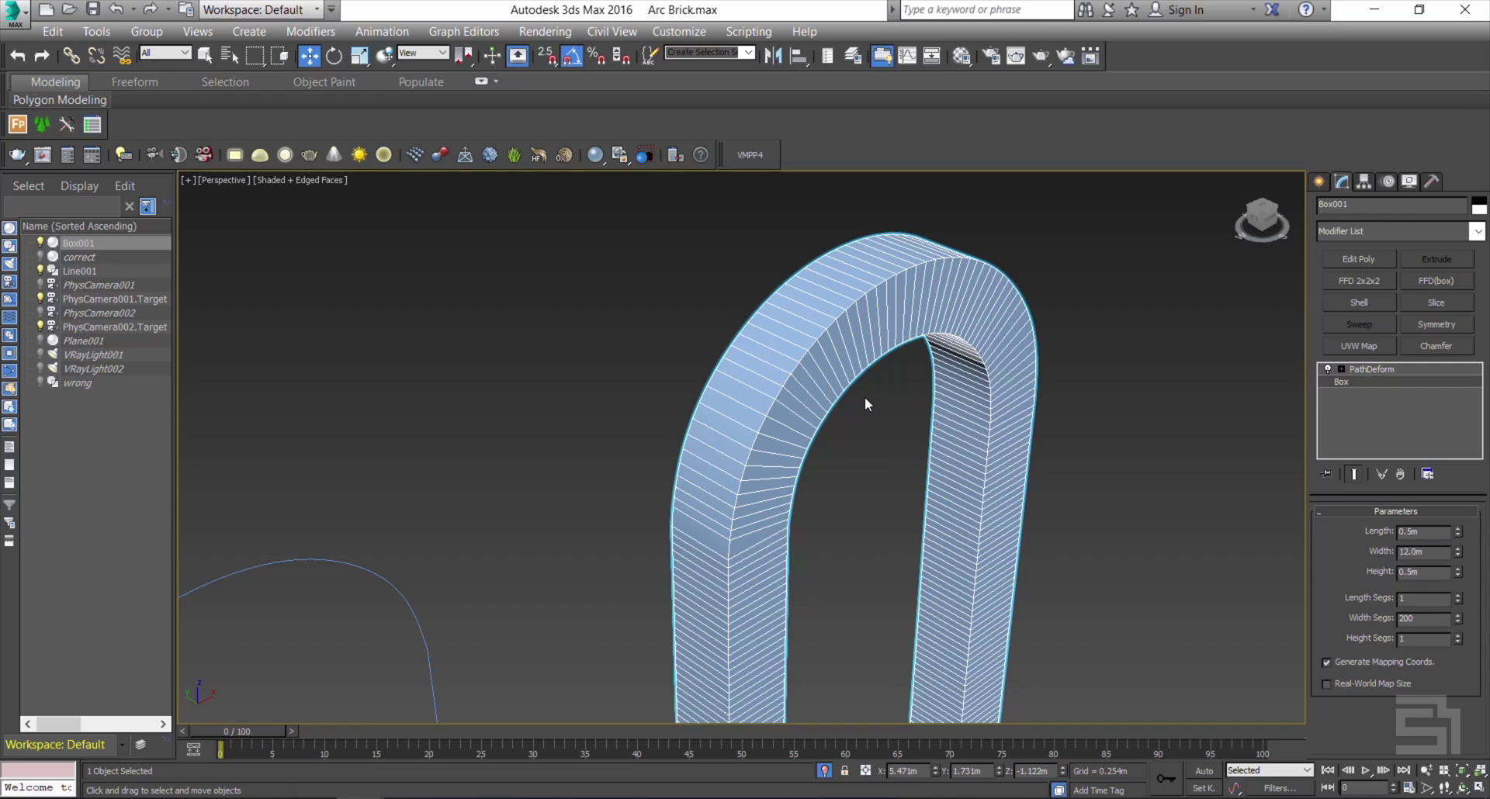
key(m)
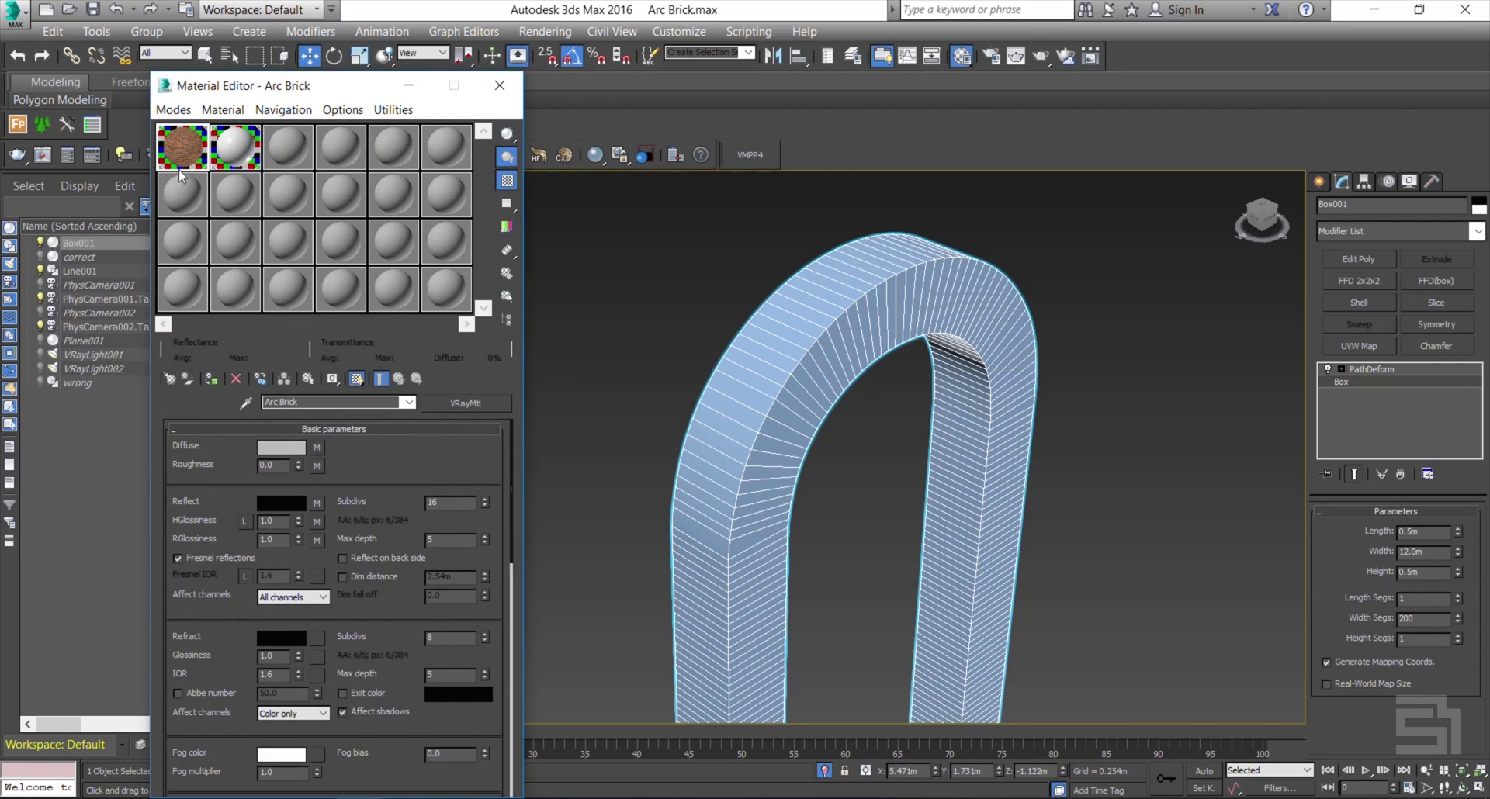
click(217, 378)
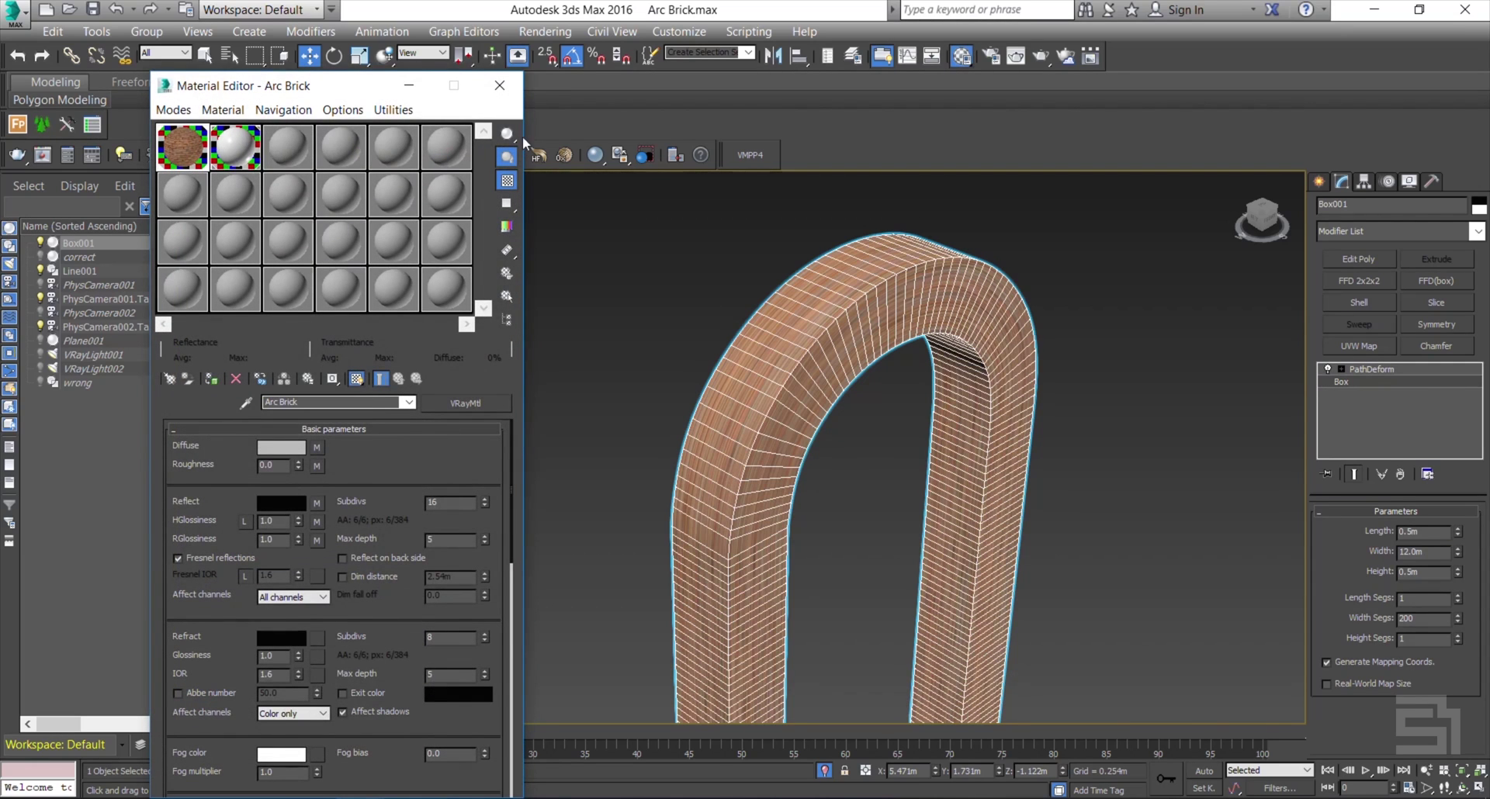
click(500, 86)
Turn off edged faces and examine the material's texture along the curve of the arch
alt+middle_drag(888, 498, 877, 457)
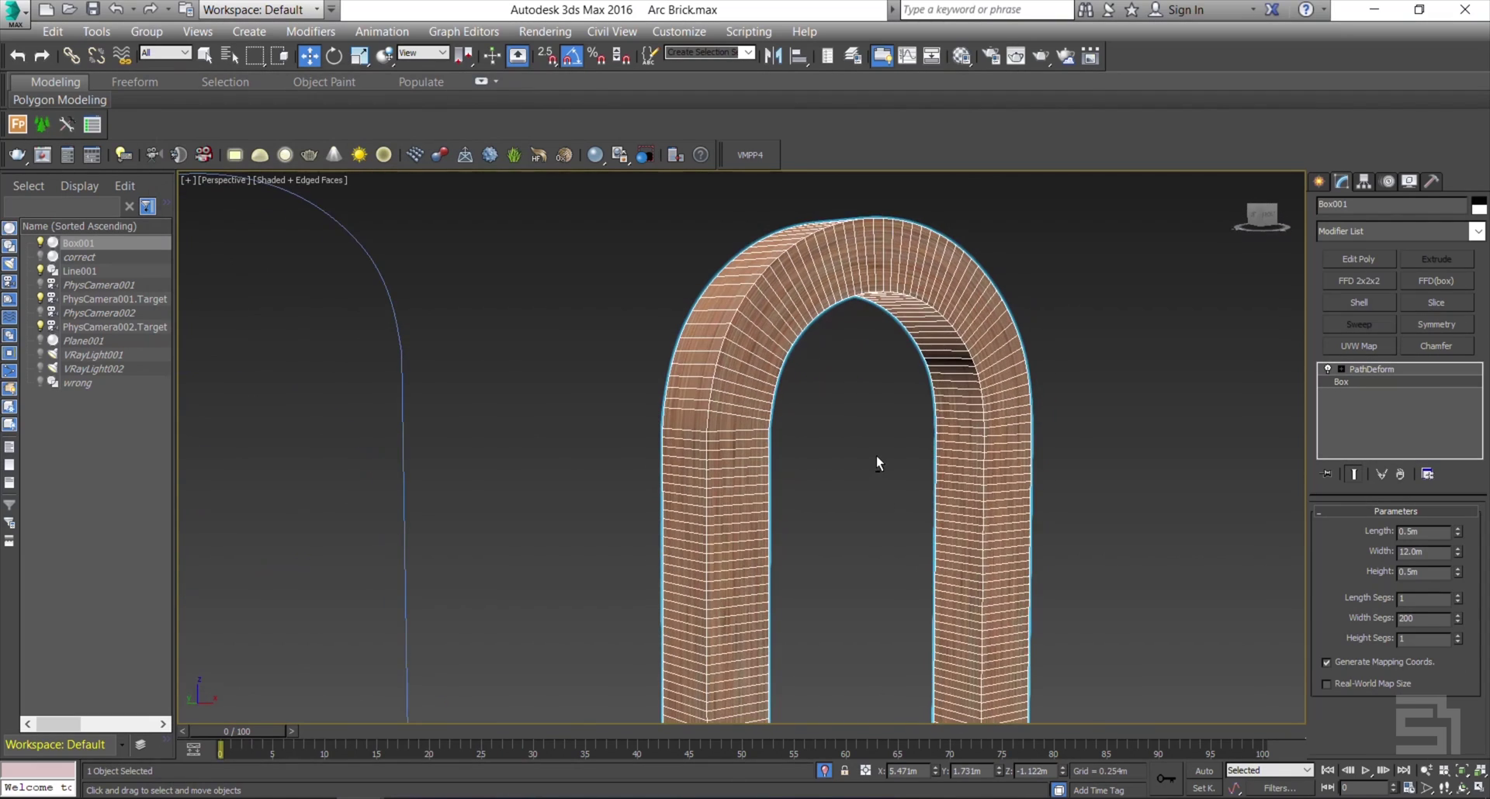
scroll(728, 368, up, 5)
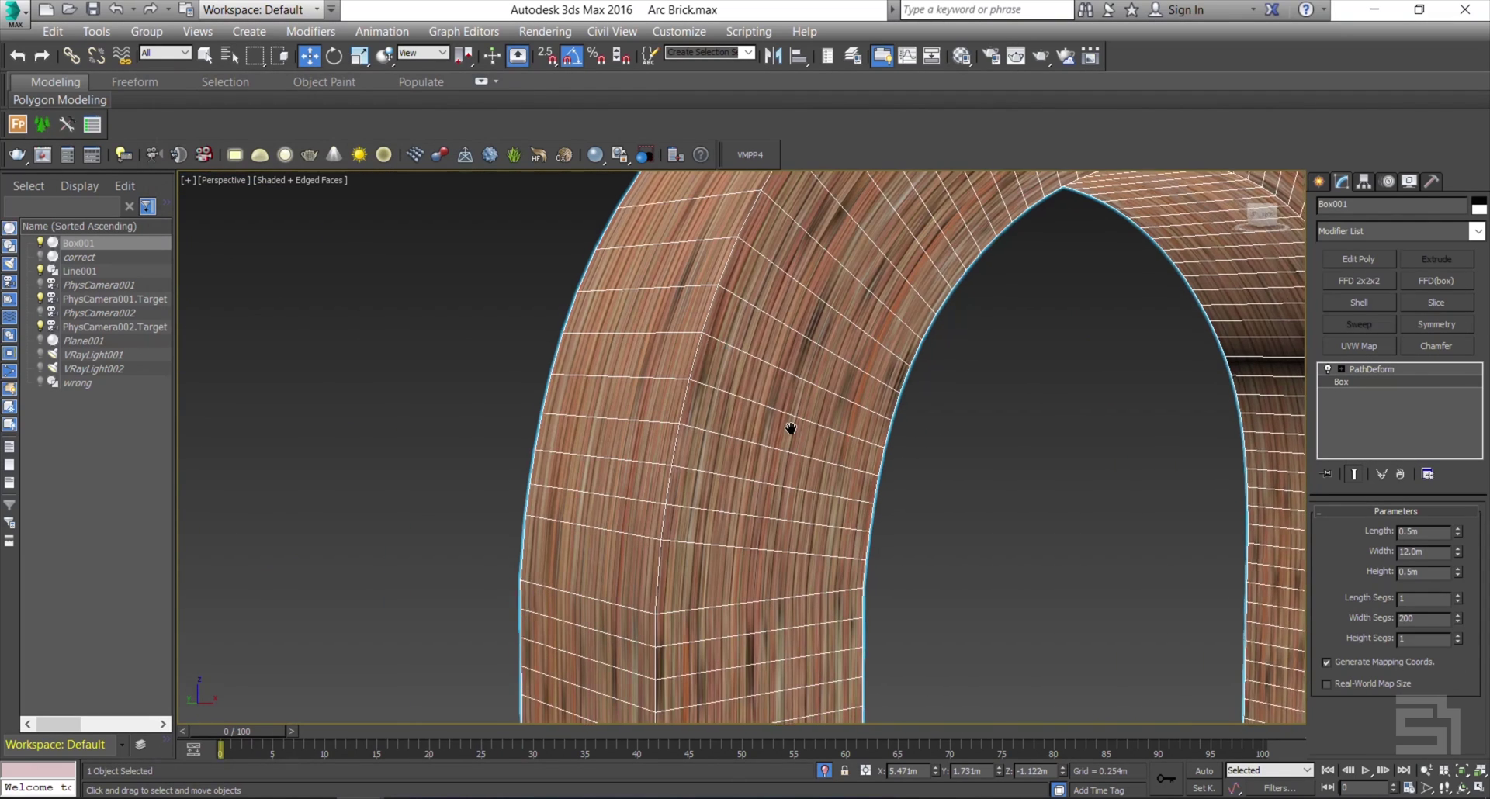
middle_drag(791, 429, 776, 450)
key(F4)
scroll(773, 456, down, 5)
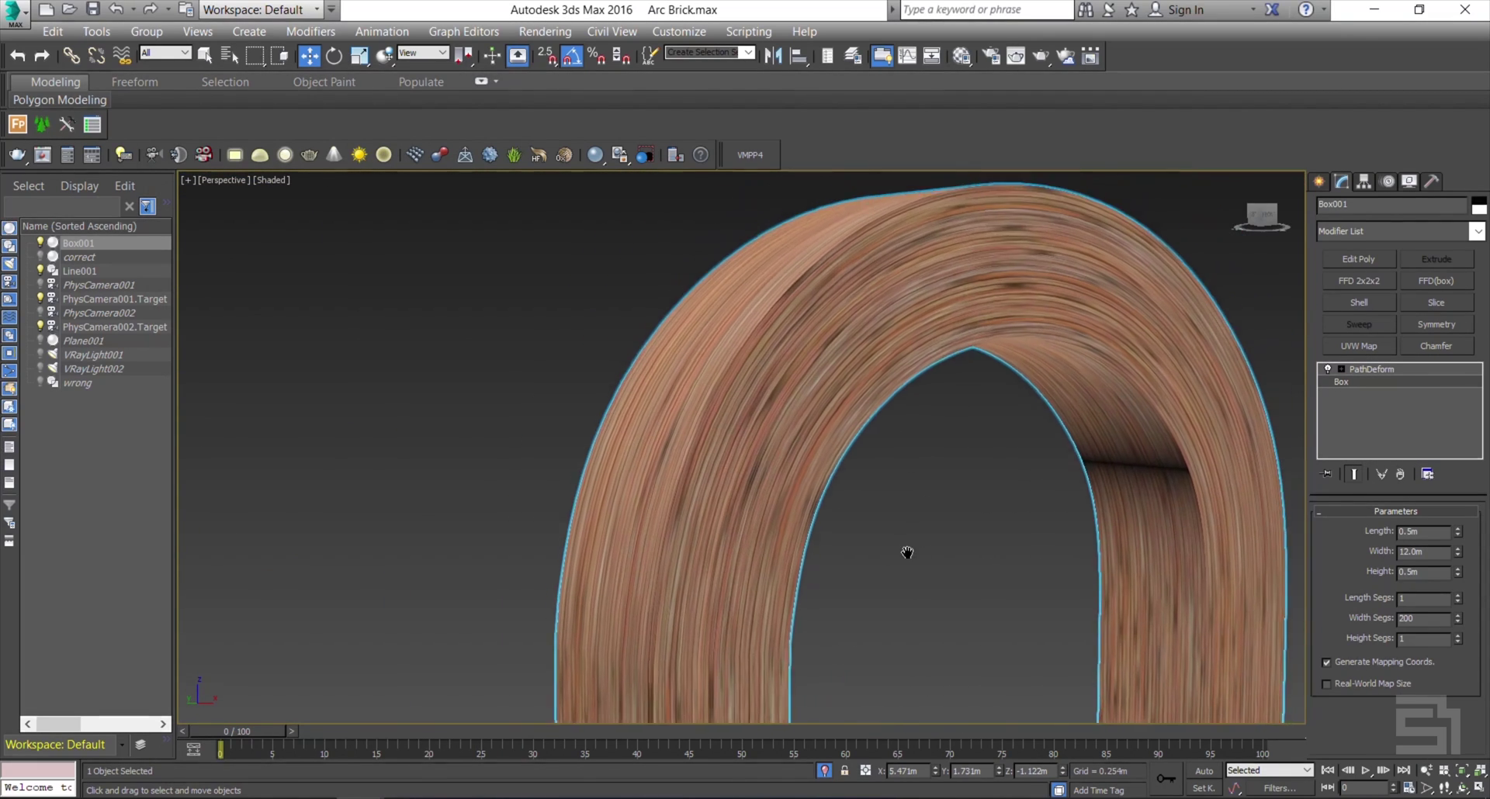
middle_drag(907, 552, 829, 439)
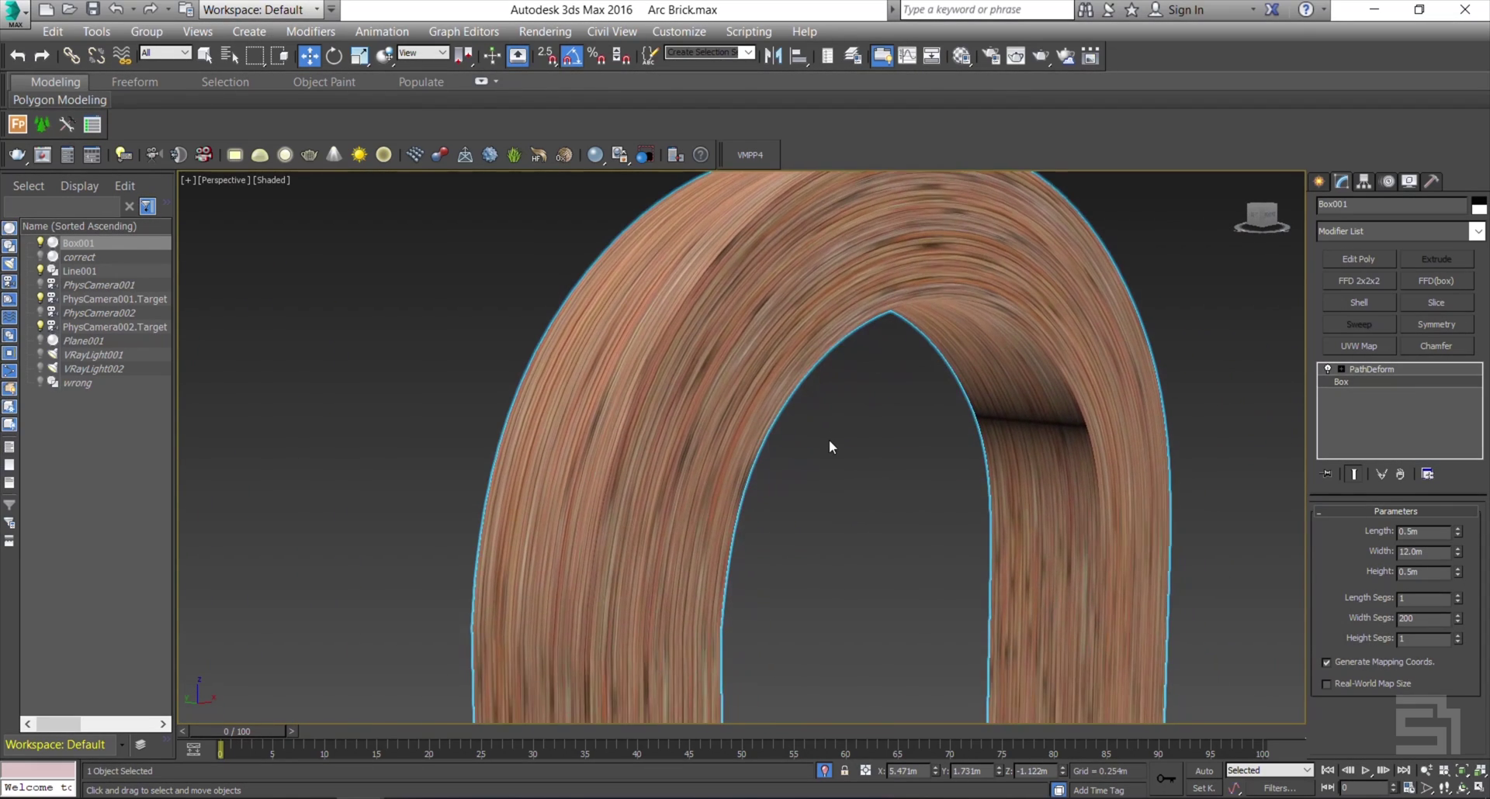
scroll(827, 442, down, 2)
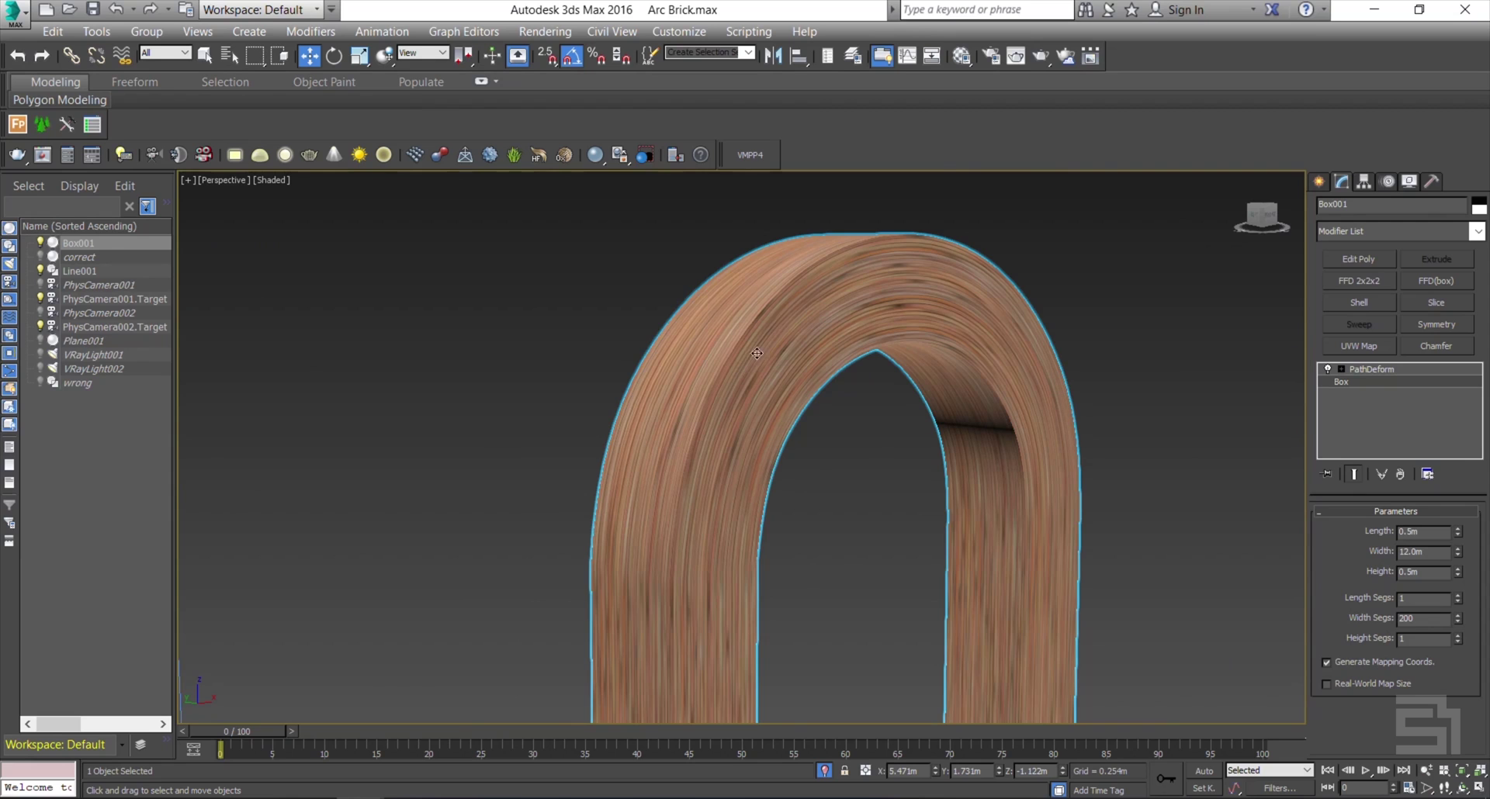
alt+middle_drag(966, 297, 1106, 381)
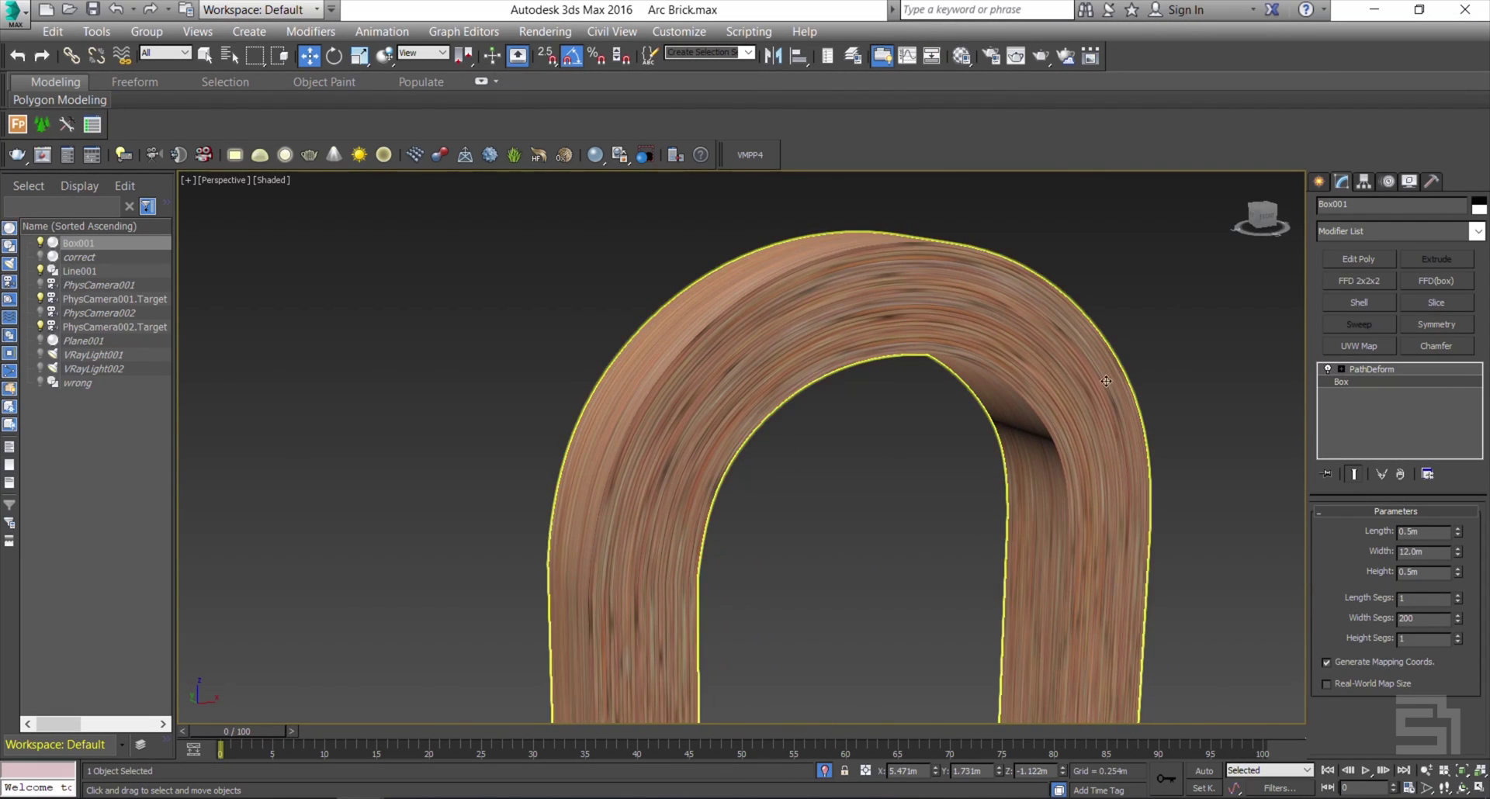
Add a UVW Map modifier above PathDeform on the arch and set its mapping type to Box
click(1372, 370)
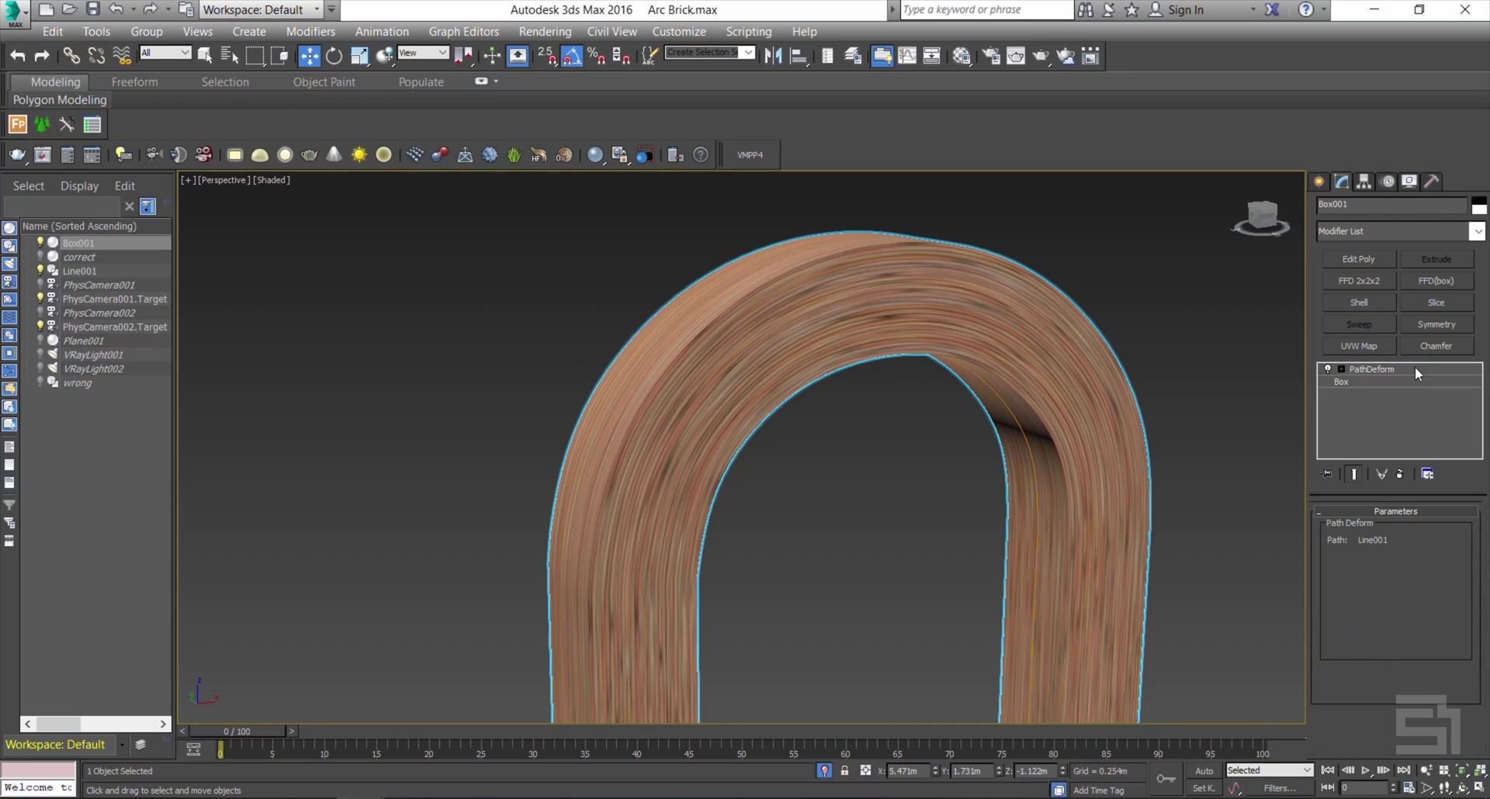
click(1328, 369)
click(1327, 368)
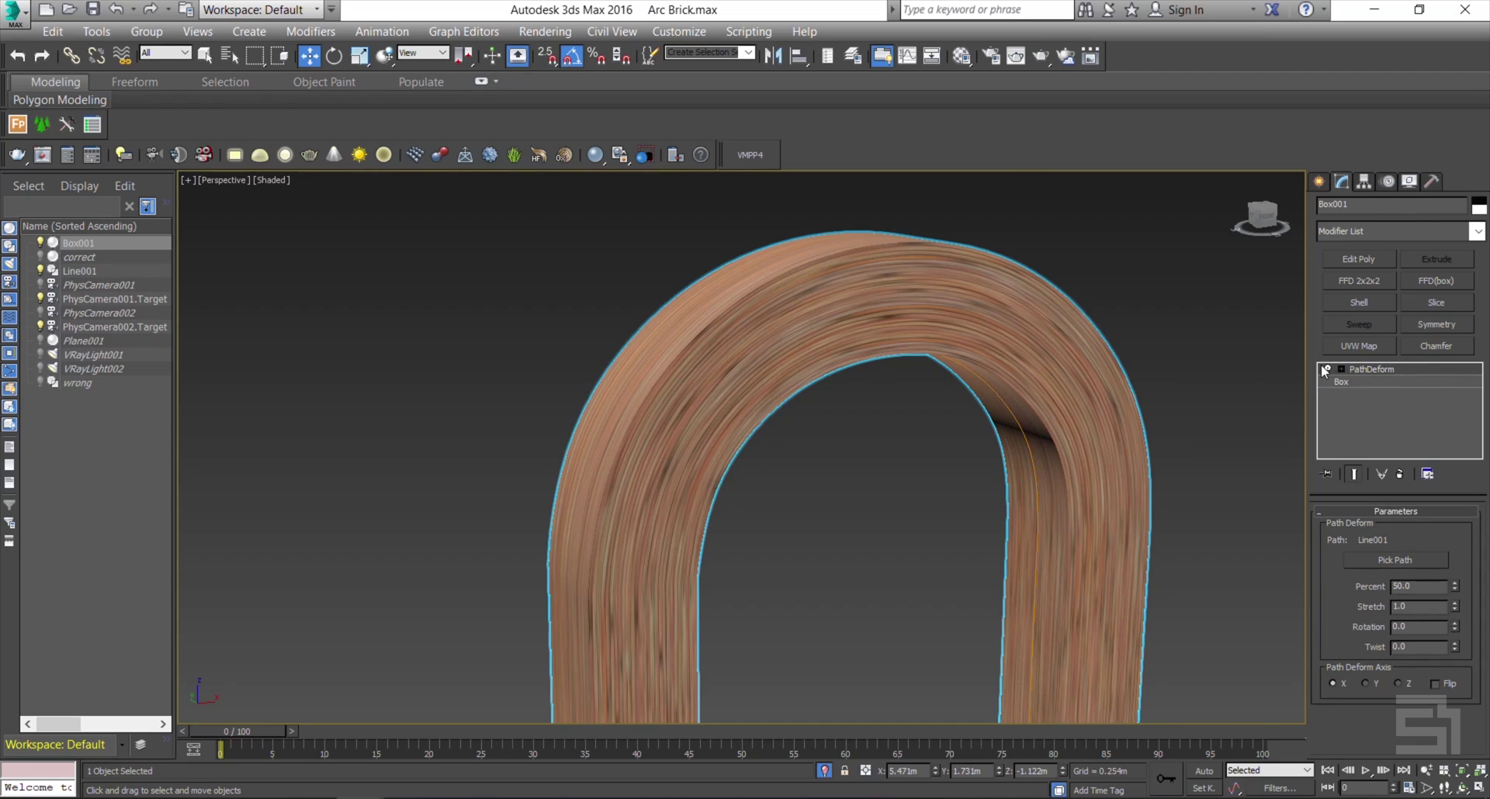
click(1362, 346)
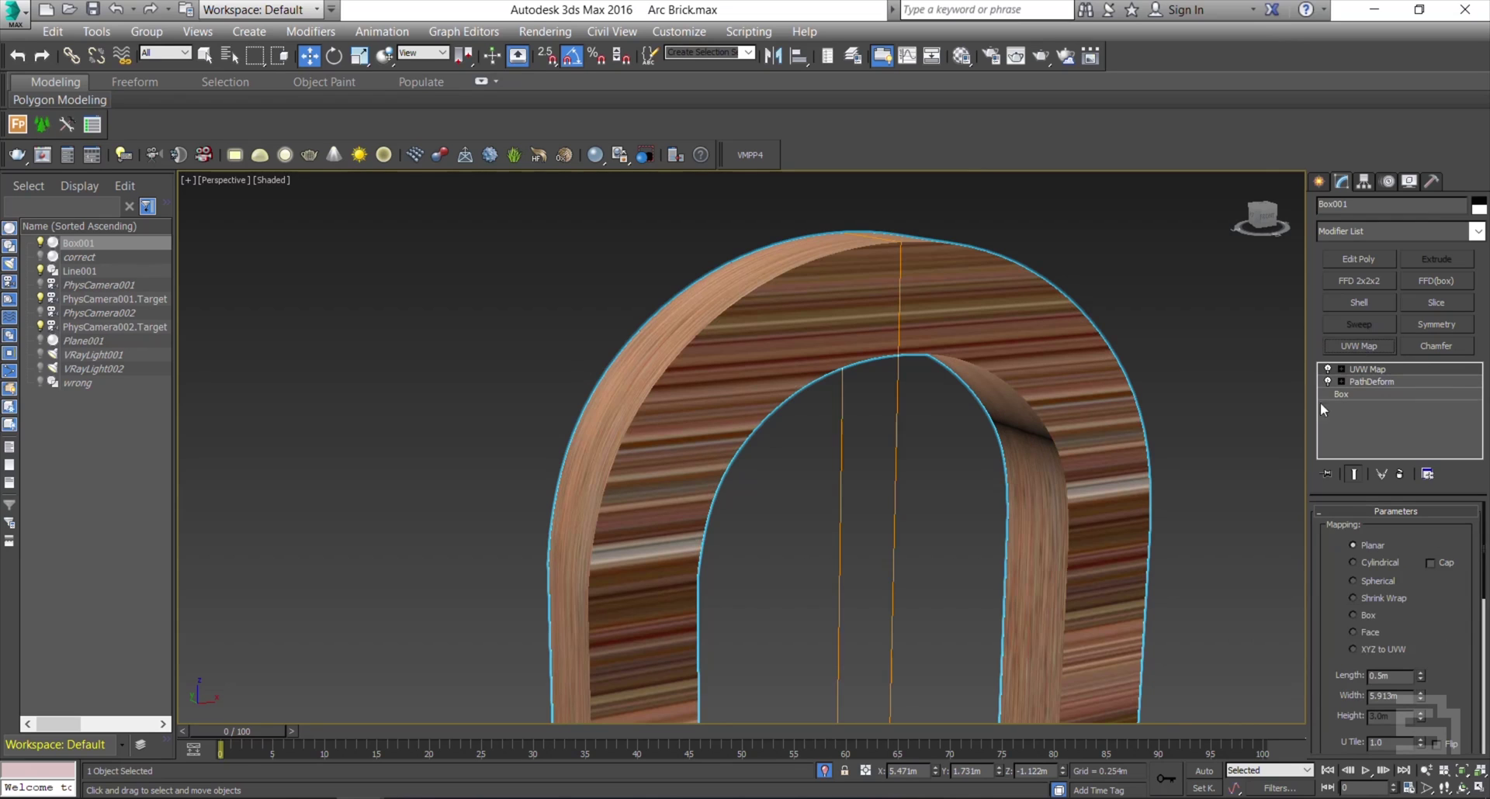
click(1366, 616)
Set the UVW Map length, width and height to 1.5 m each, keeping the arch selected
double_click(1404, 676)
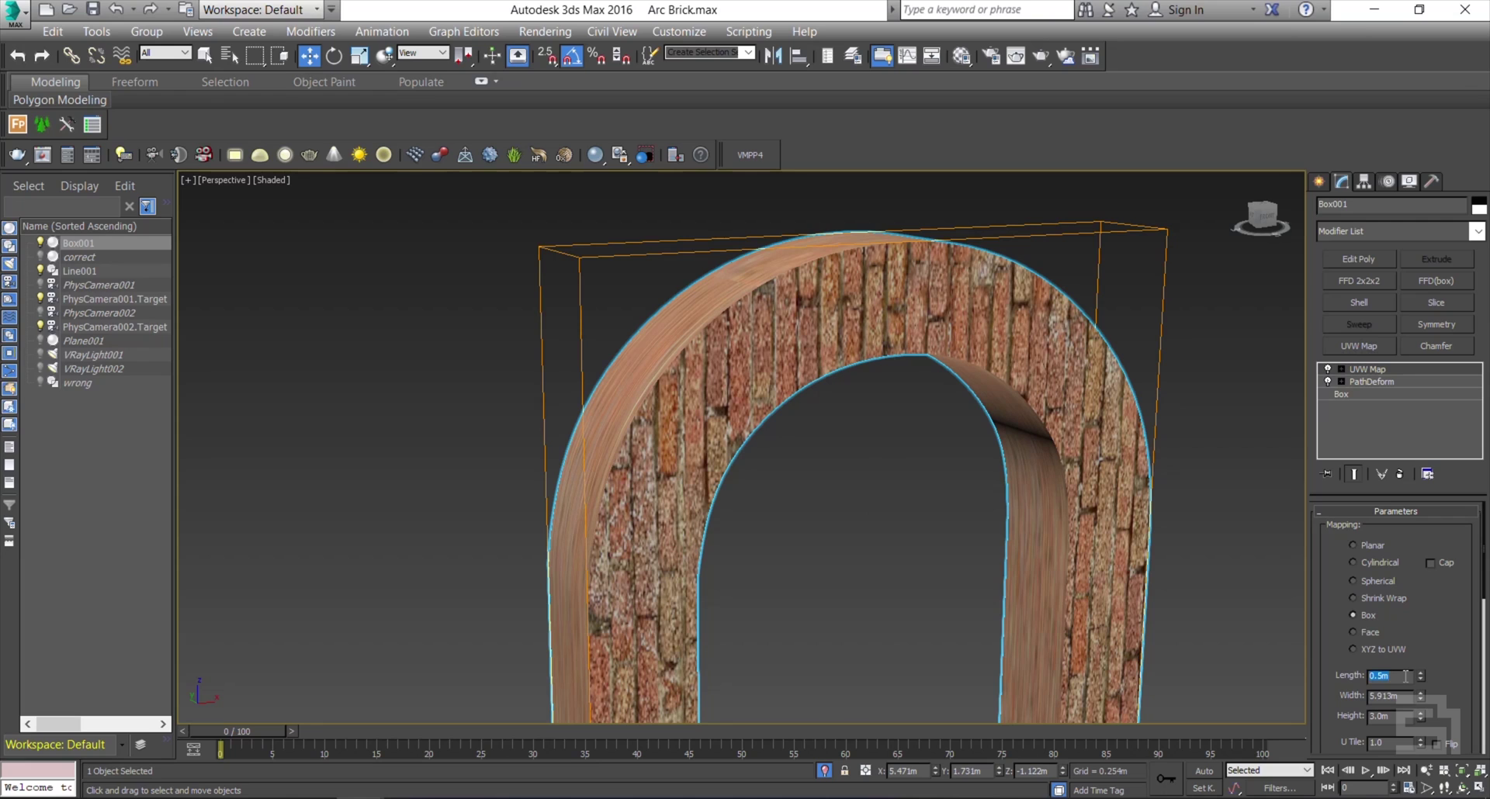
text(1)
key(Tab)
text(1.5)
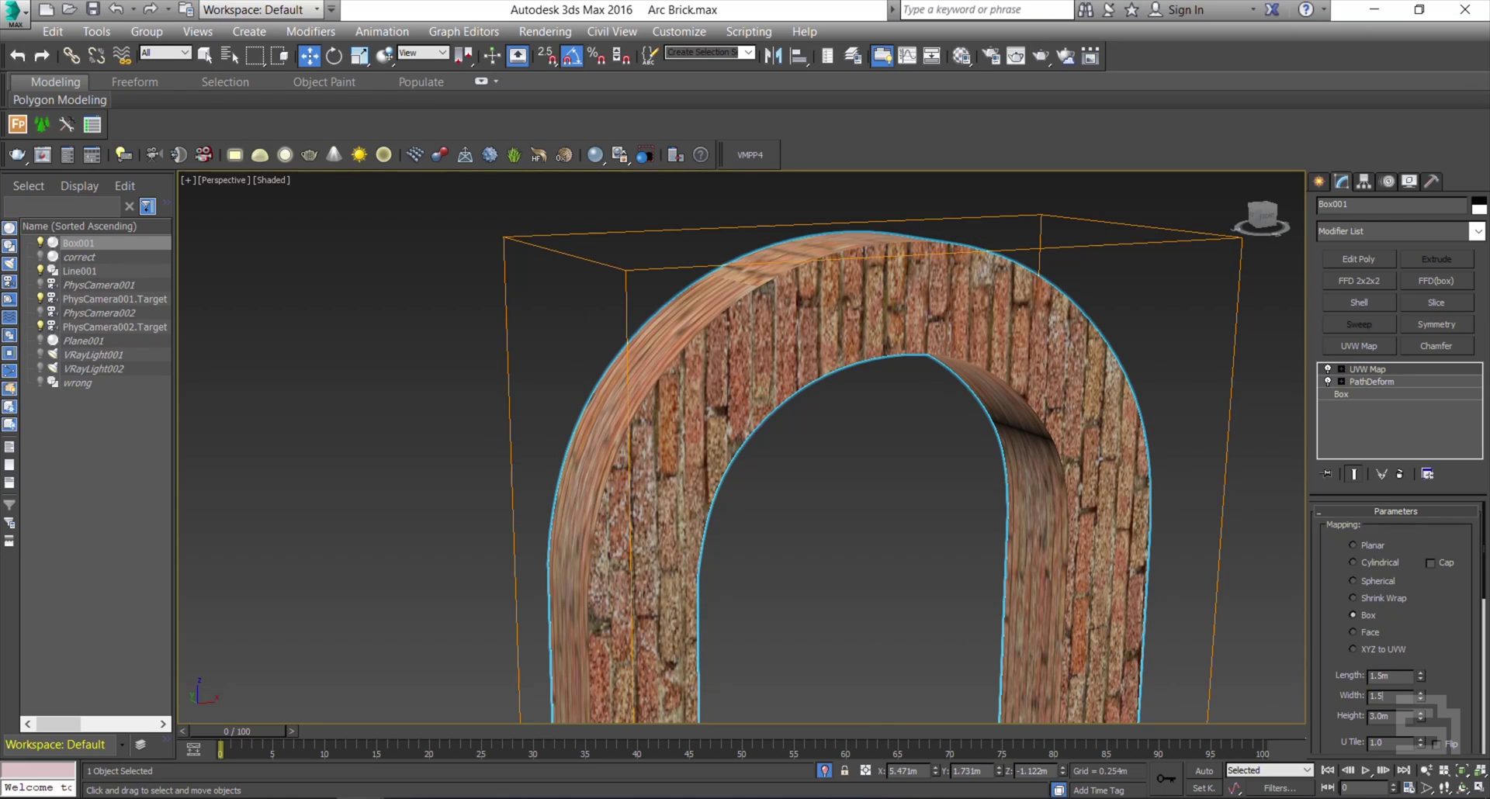
key(Tab)
text(1.5)
key(Tab)
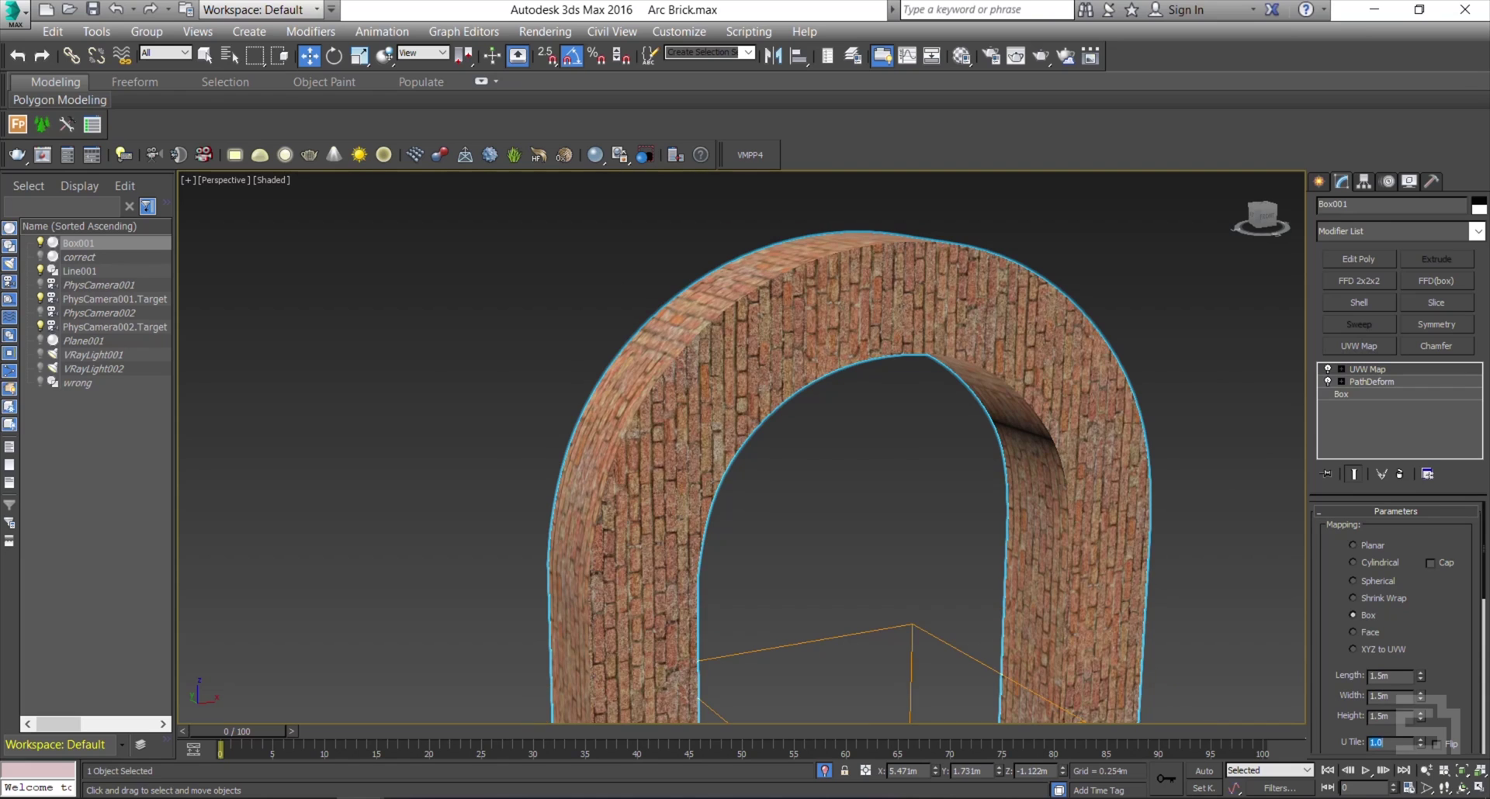
drag(1443, 635, 1441, 620)
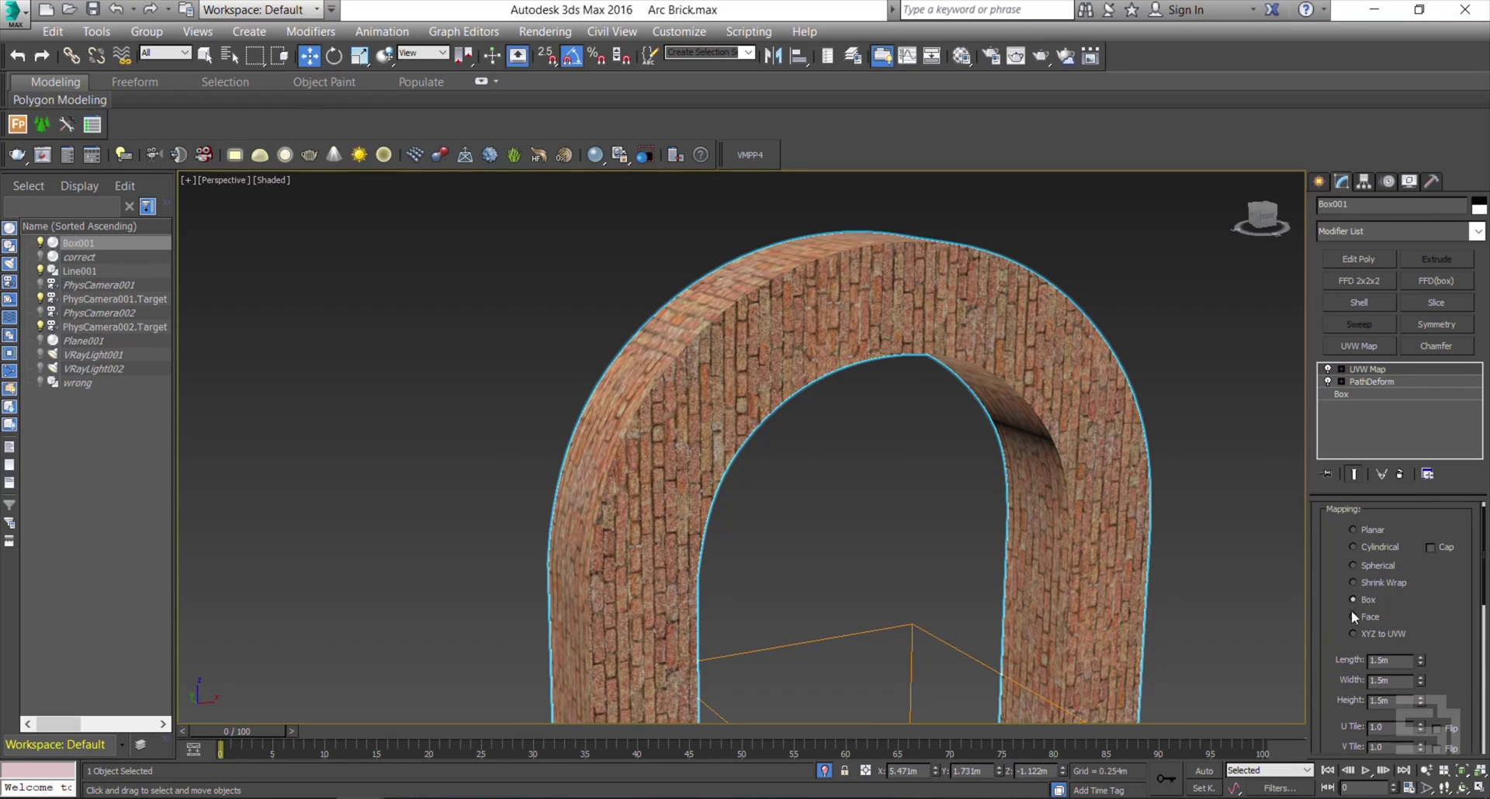
click(1197, 567)
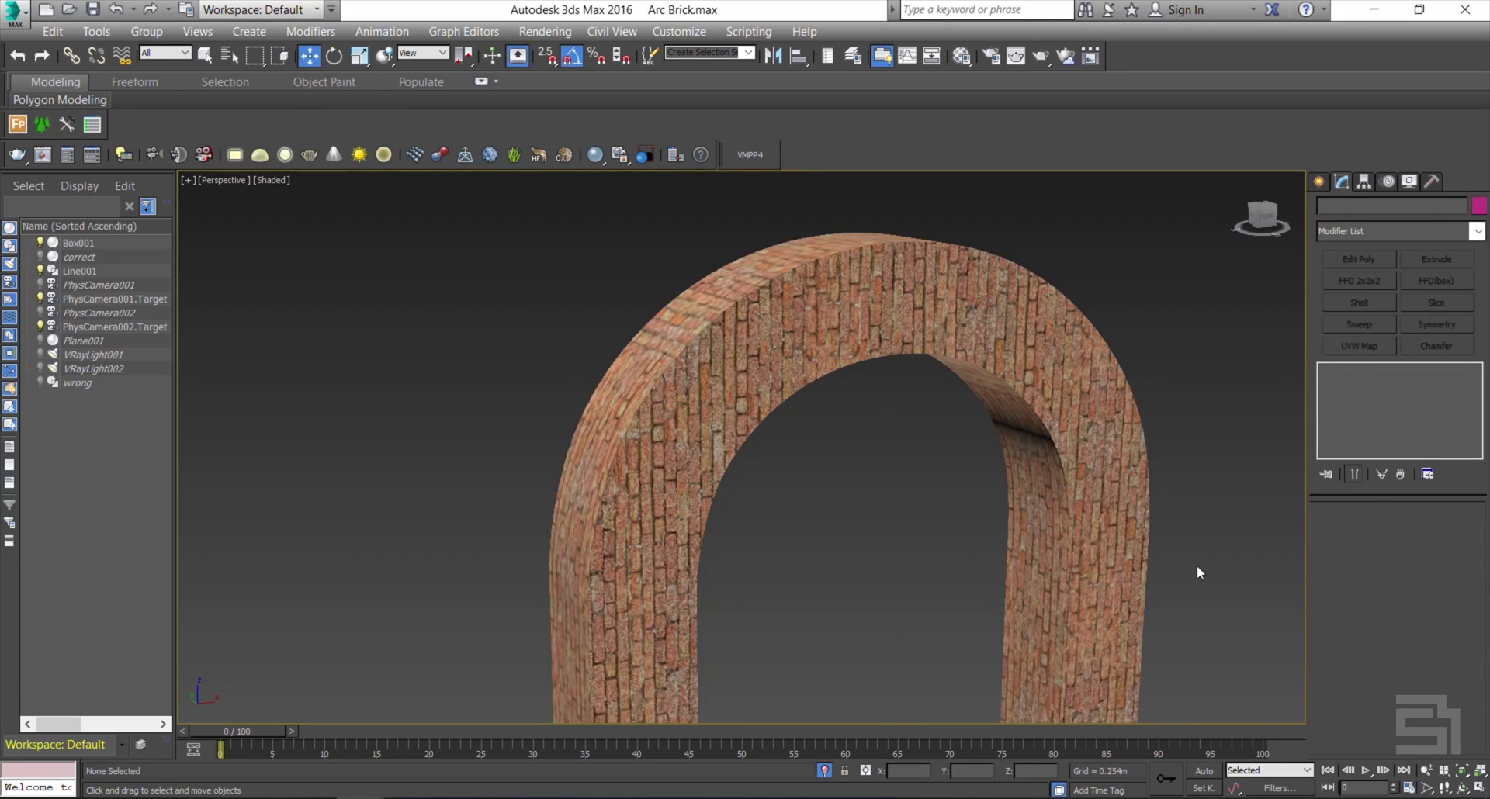
key(ctrl+z)
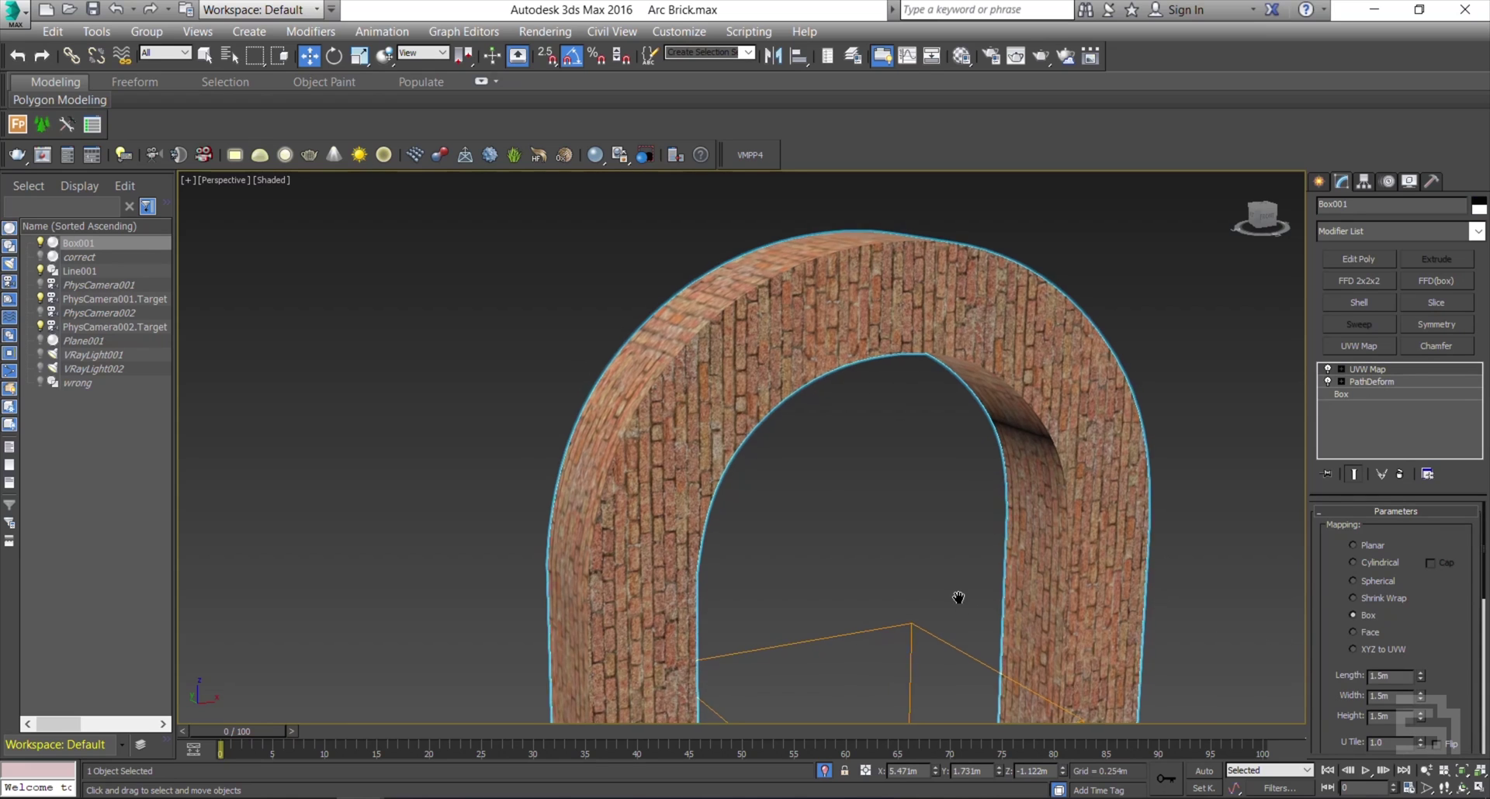
Rotate the UVW Map gizmo so the brick courses run horizontally across the arch's legs
middle_drag(958, 602, 900, 407)
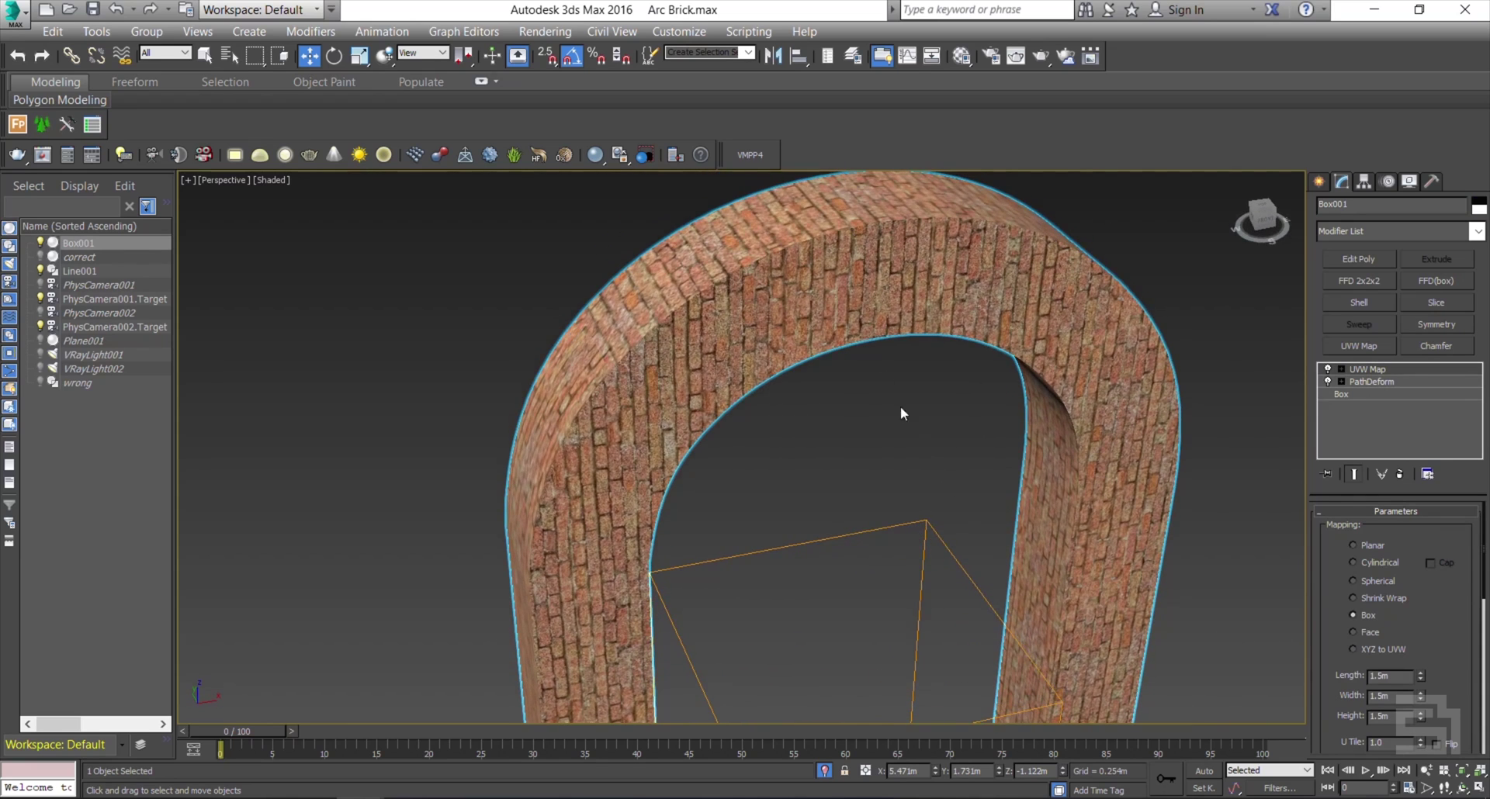
scroll(848, 302, up, 5)
scroll(847, 301, down, 5)
mouse_move(974, 553)
alt+middle_down()
mouse_move(975, 527)
mouse_move(1035, 546)
mouse_move(853, 511)
mouse_move(990, 561)
alt+middle_up()
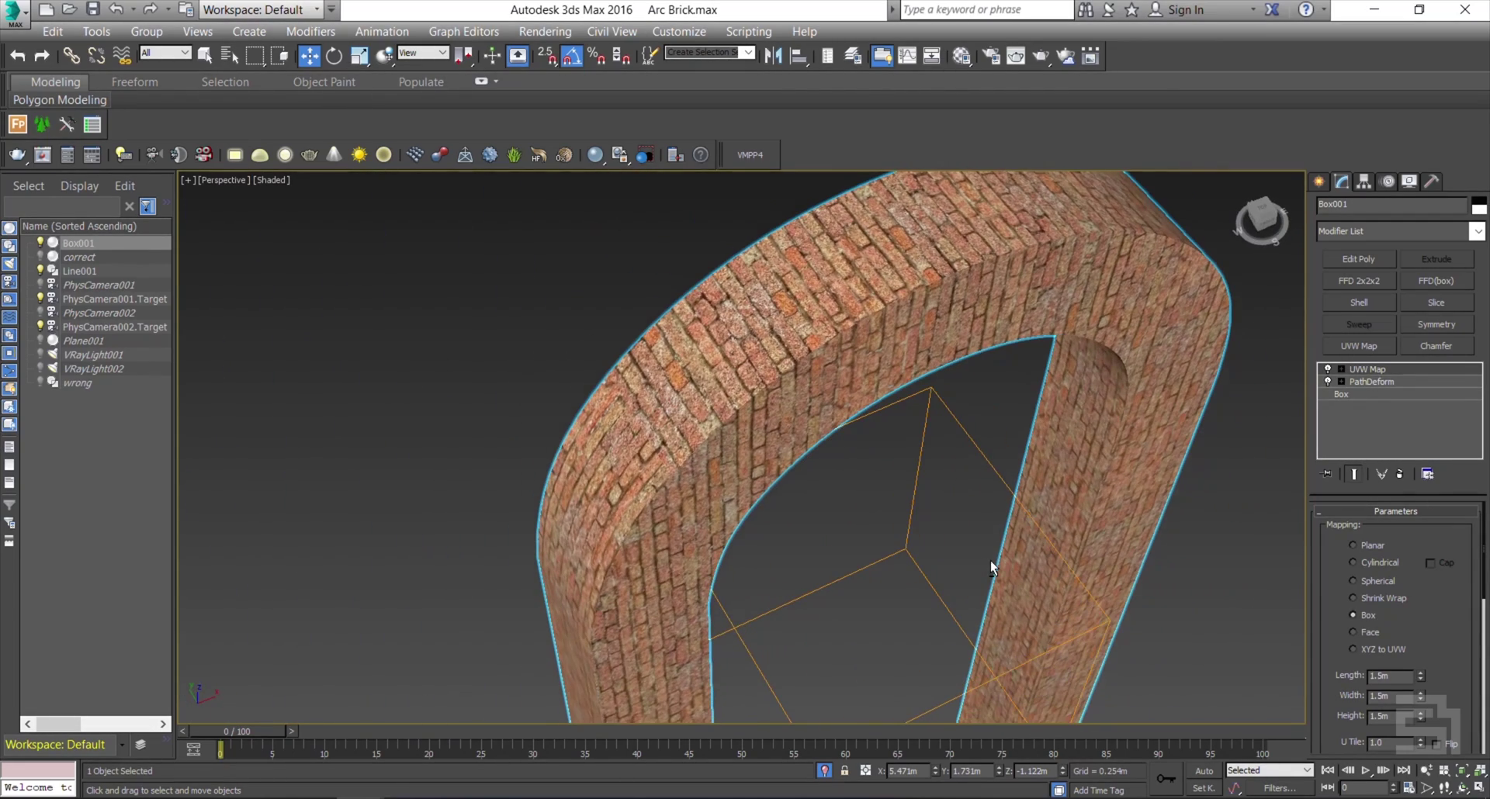
click(1367, 368)
click(334, 55)
alt+middle_drag(602, 343, 818, 560)
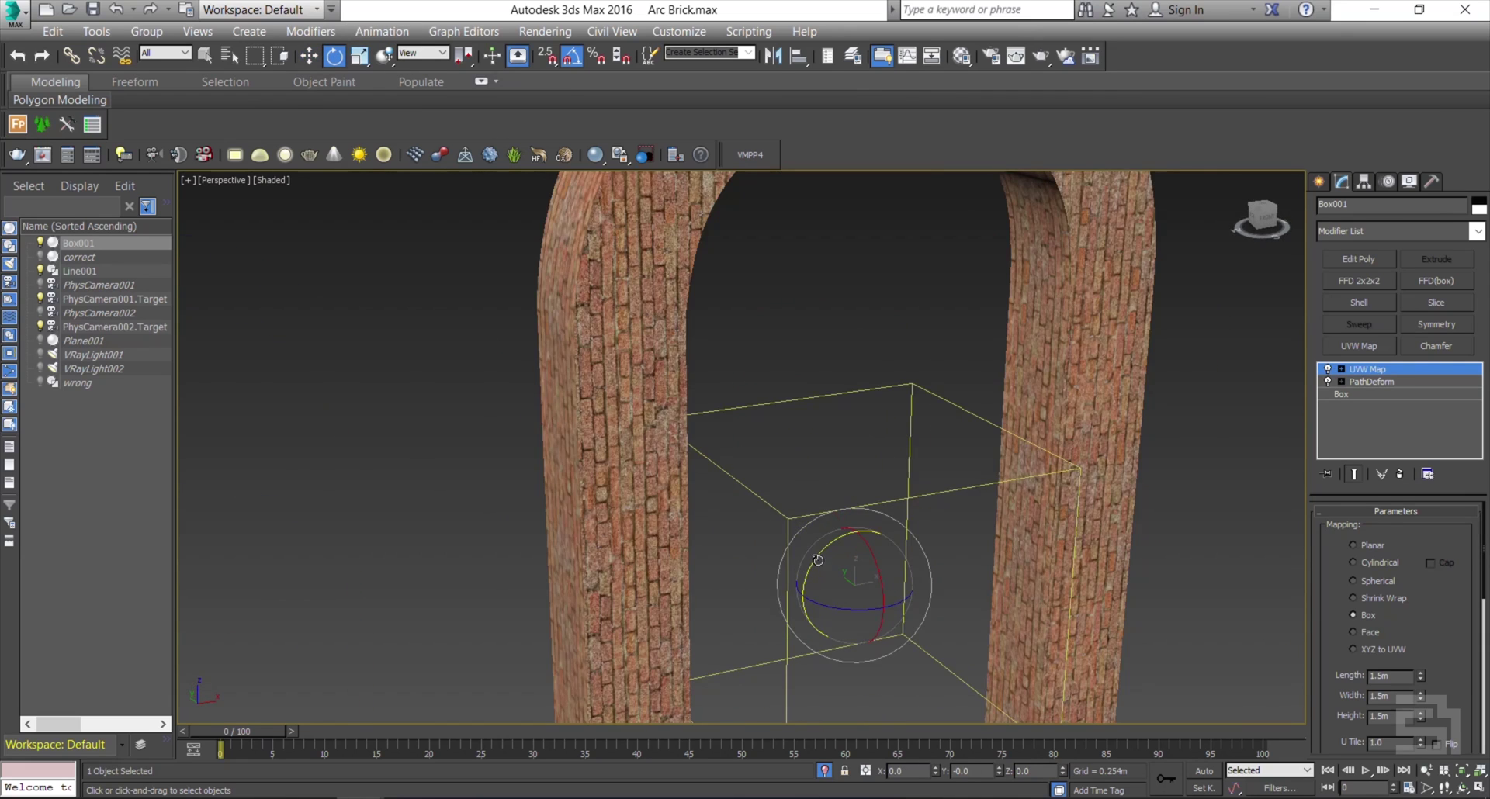
drag(818, 559, 885, 524)
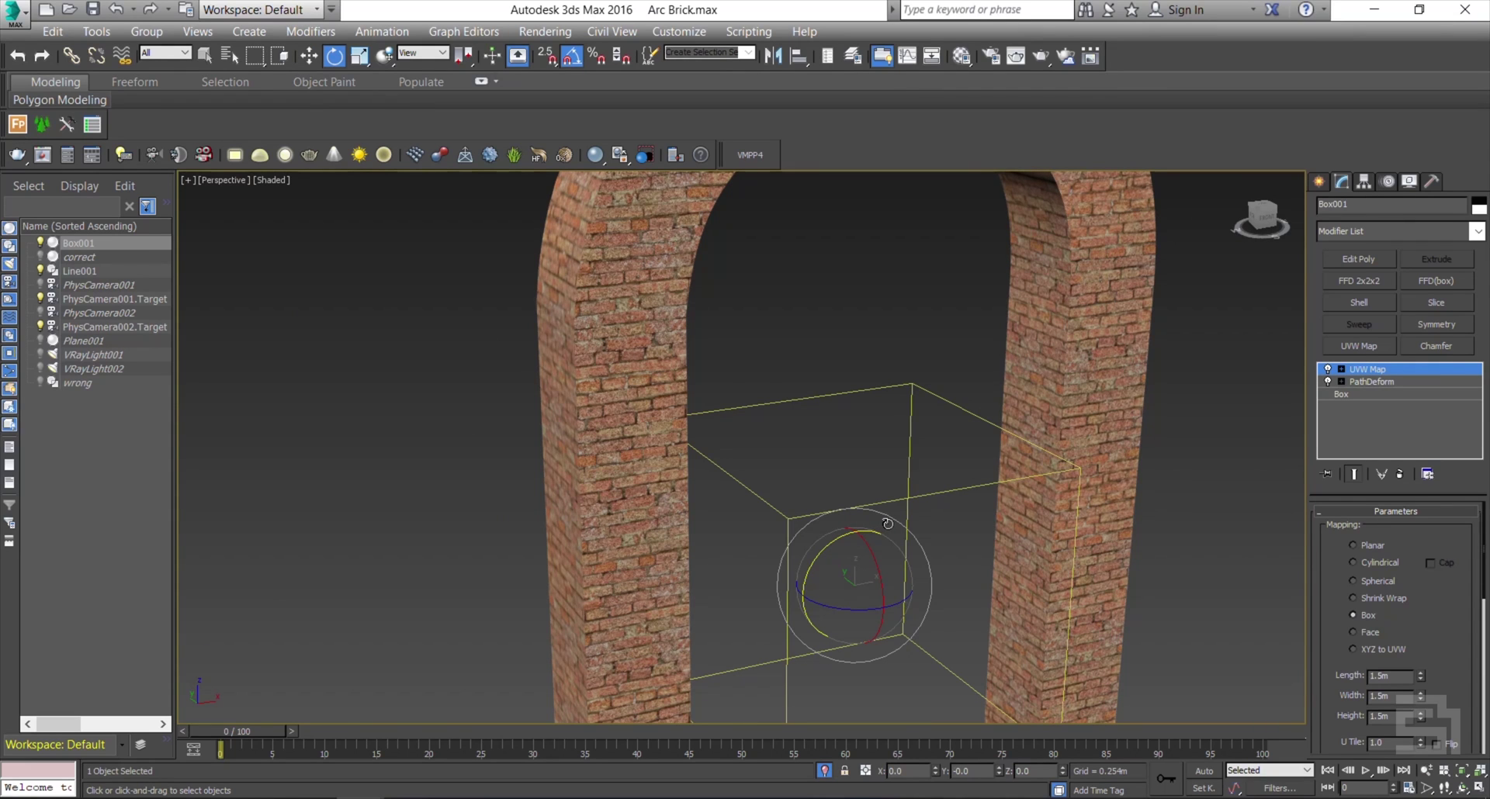
alt+middle_drag(888, 524, 761, 571)
Examine how the brick texture lies on the curved part of the arch, with edged faces displayed
alt+middle_drag(738, 474, 665, 632)
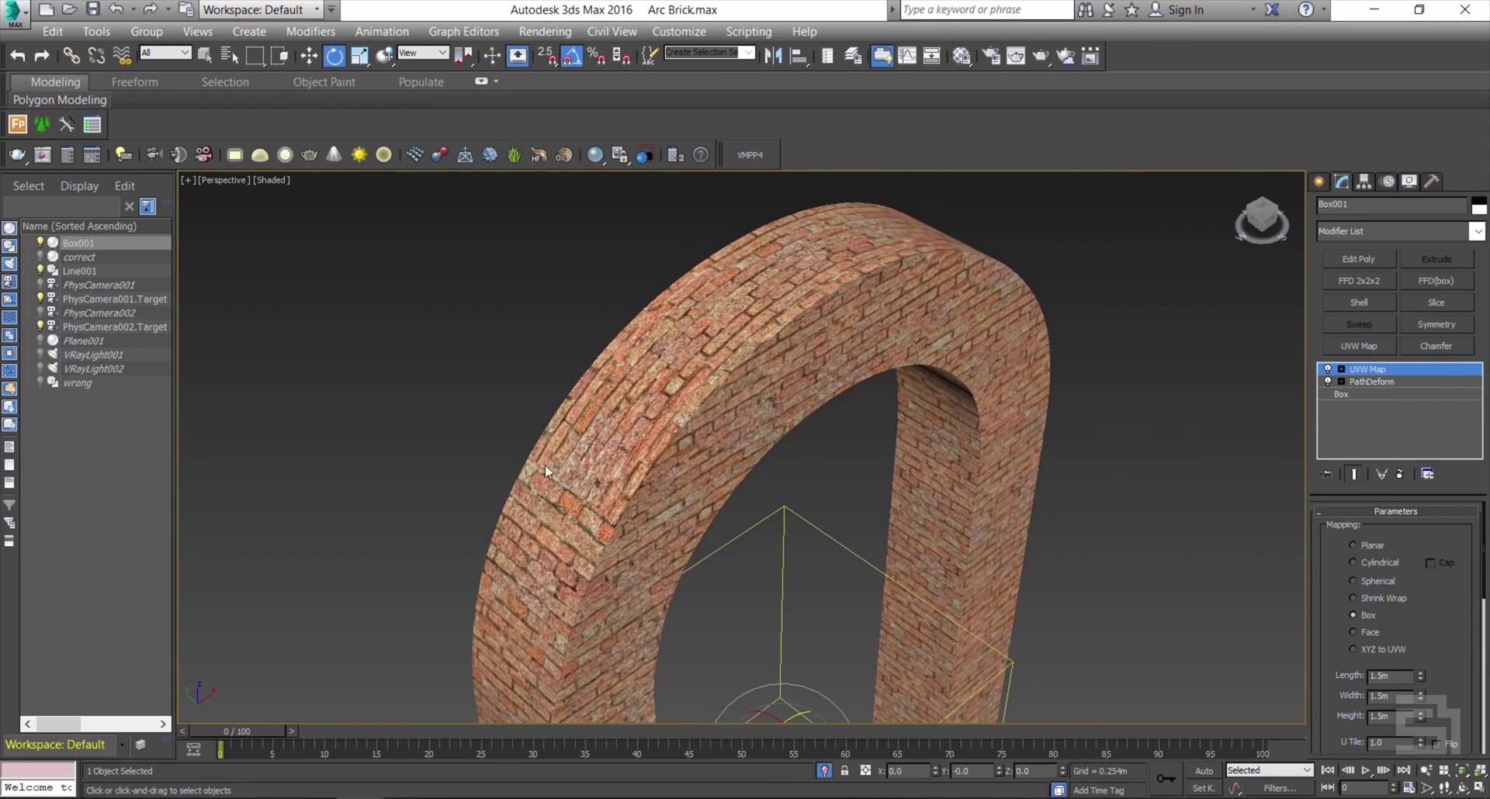
scroll(544, 464, up, 3)
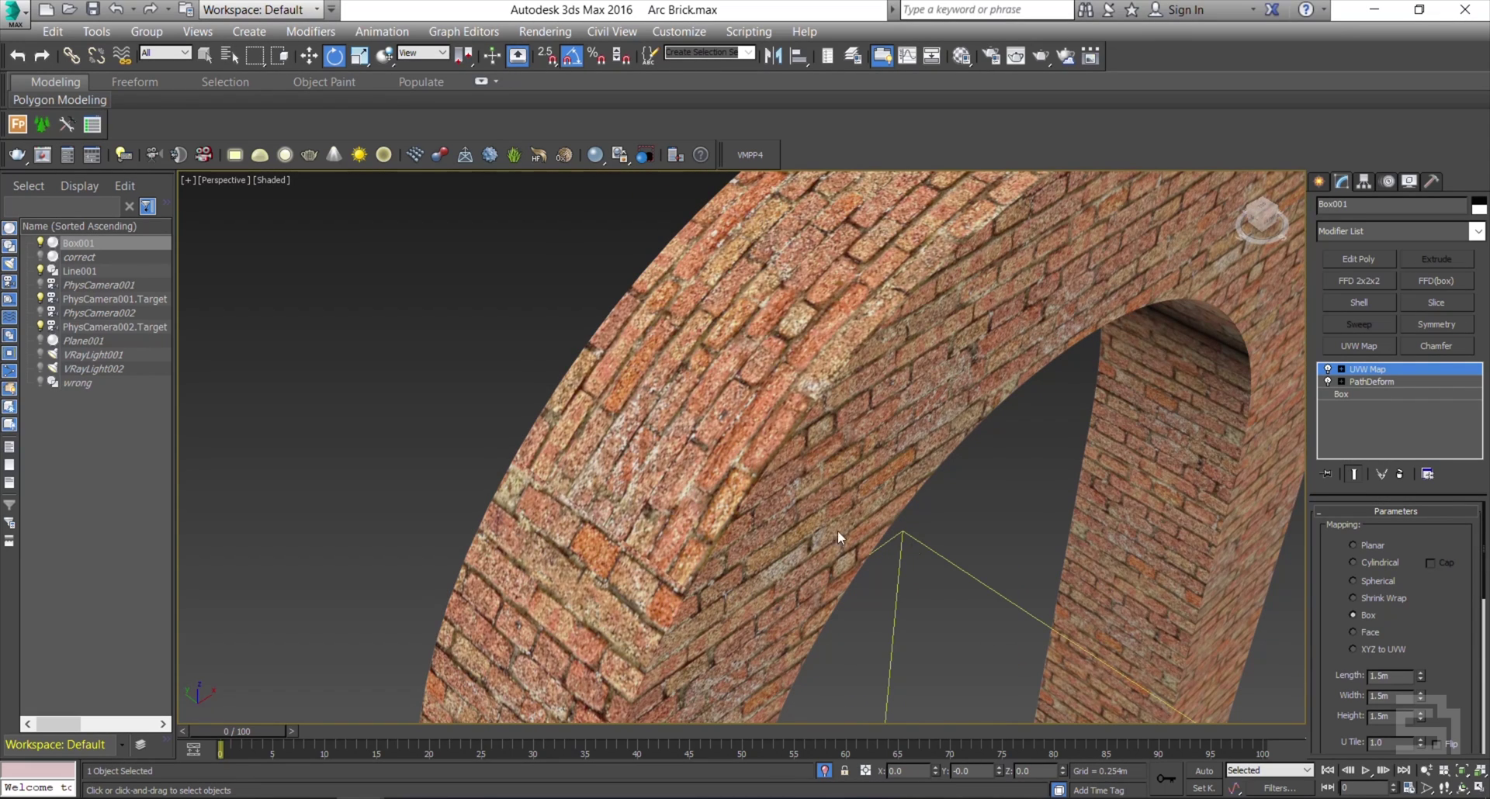
alt+middle_drag(836, 529, 877, 534)
mouse_move(939, 569)
alt+middle_down()
mouse_move(919, 534)
mouse_move(911, 562)
alt+middle_up()
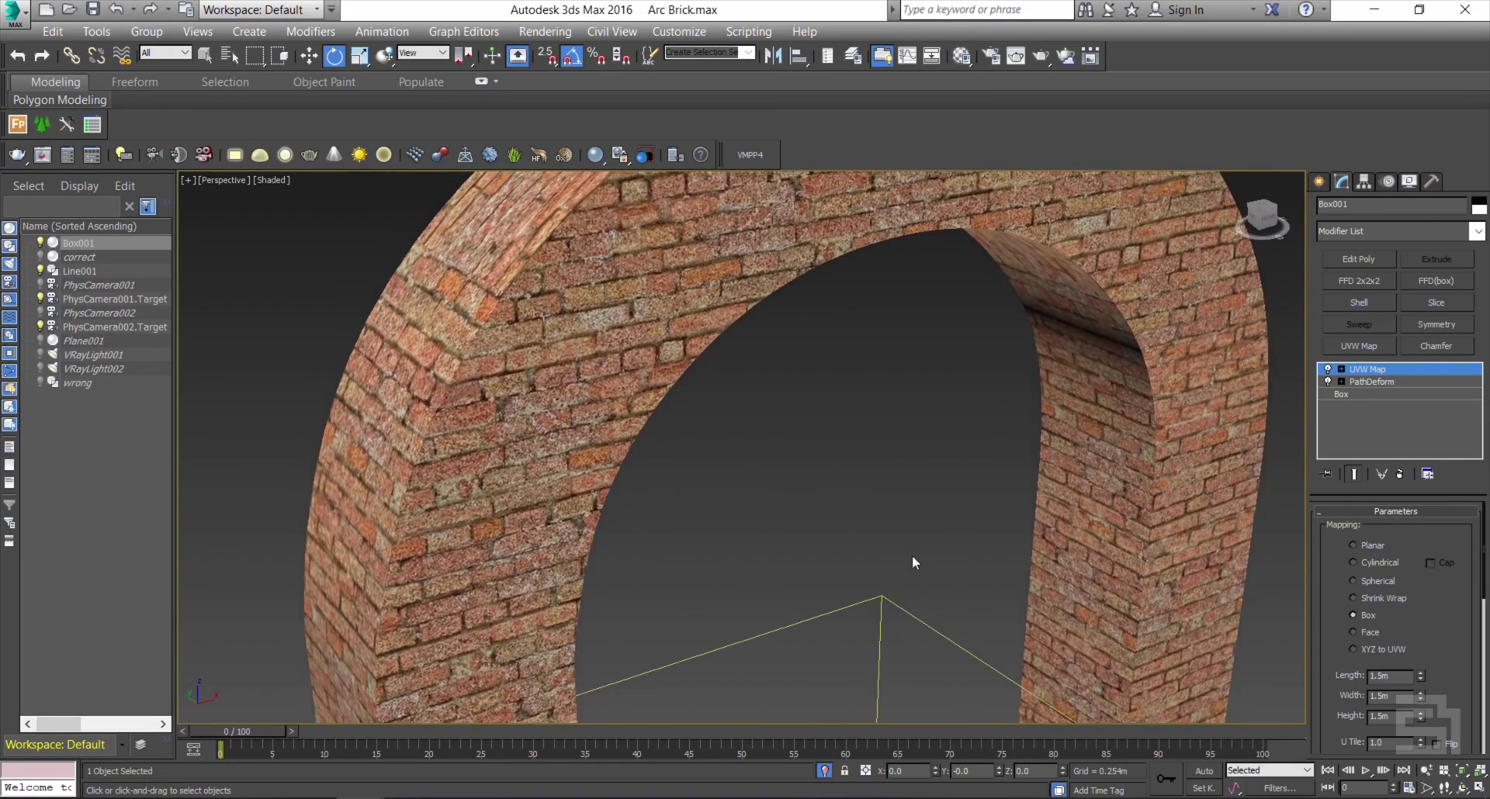
key(F4)
alt+middle_drag(808, 495, 815, 557)
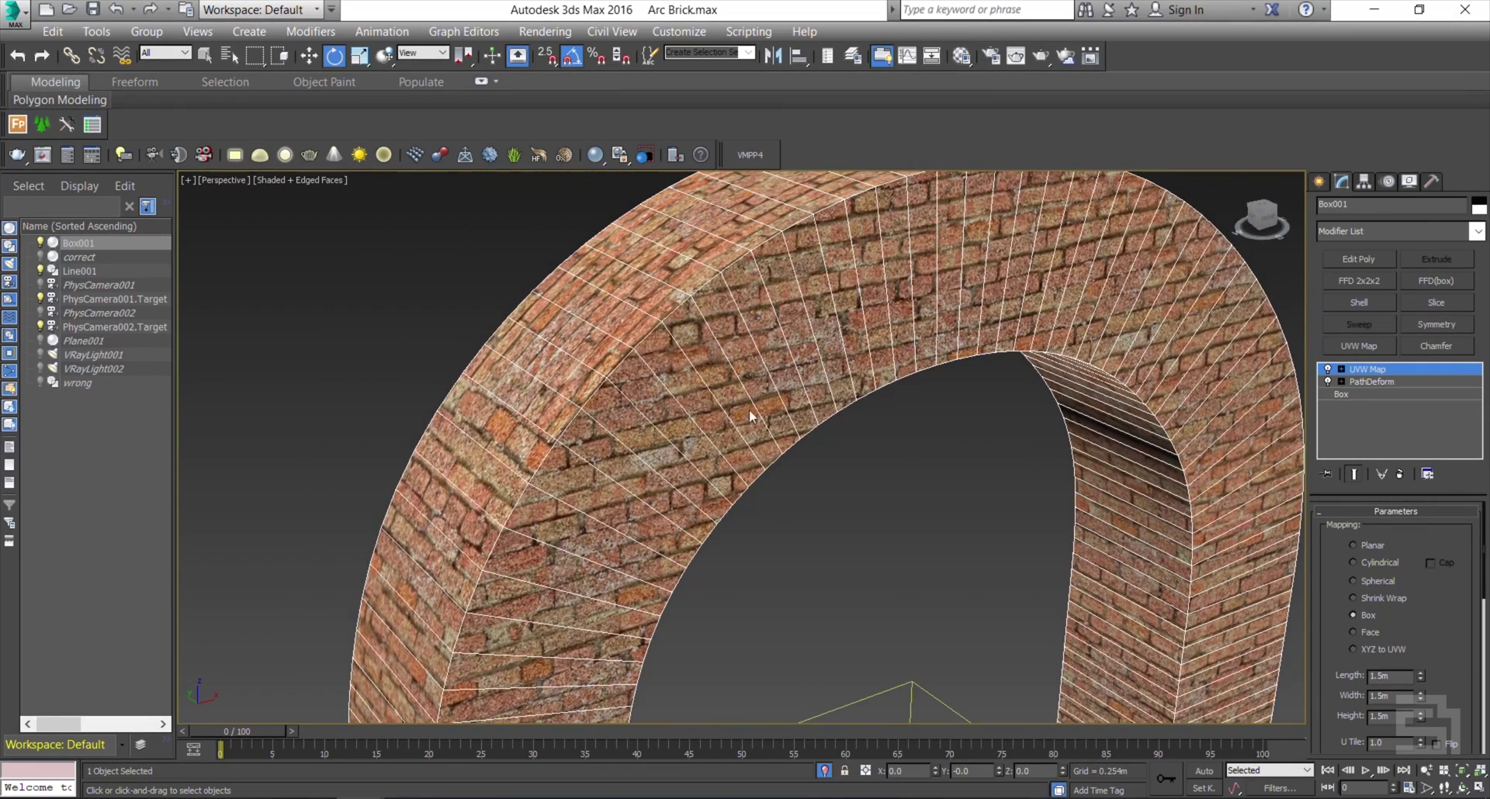
Leave gizmo editing and move the UVW Map modifier below PathDeform in the modifier stack
click(1357, 370)
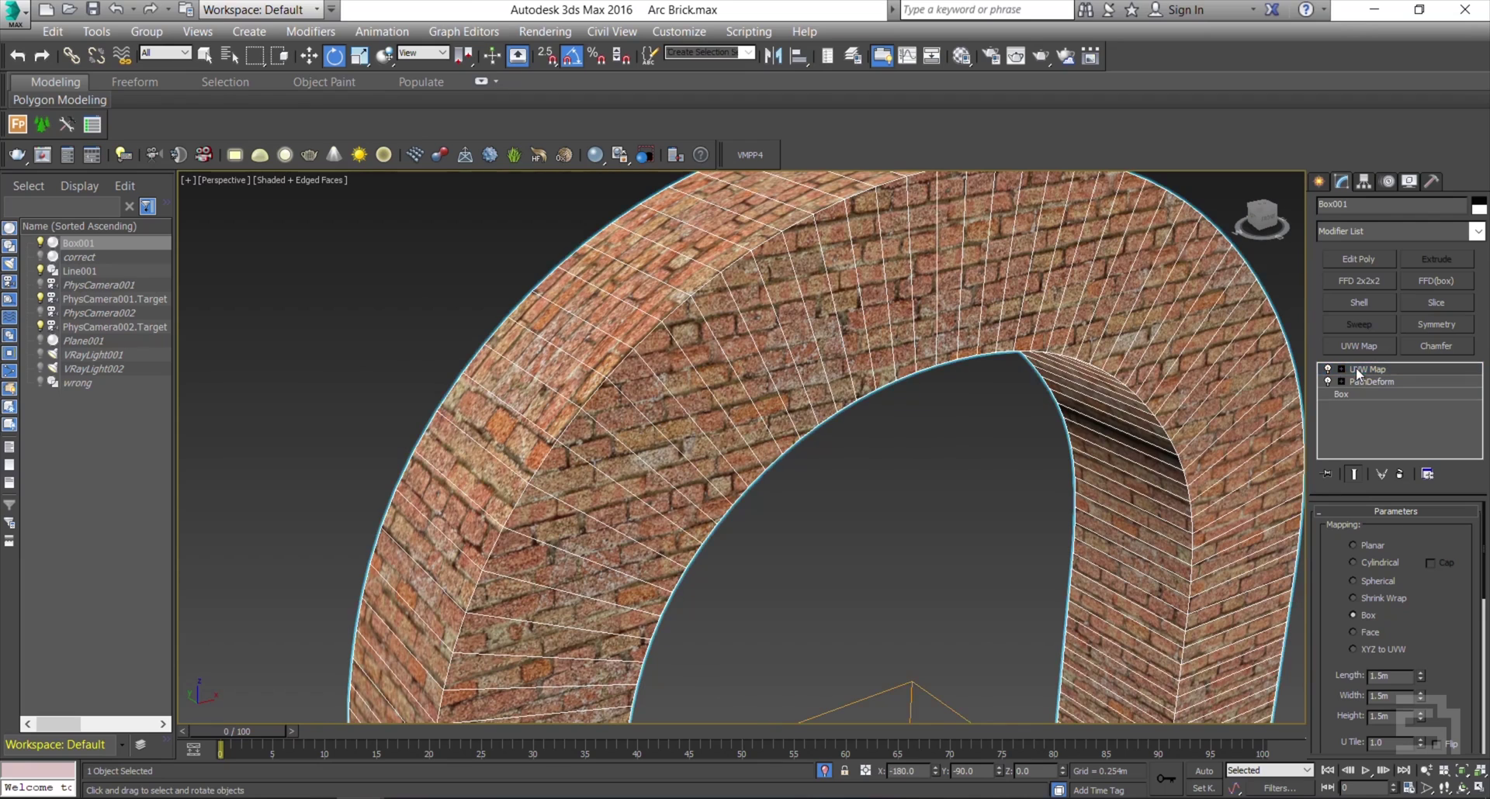
middle_drag(891, 509, 882, 510)
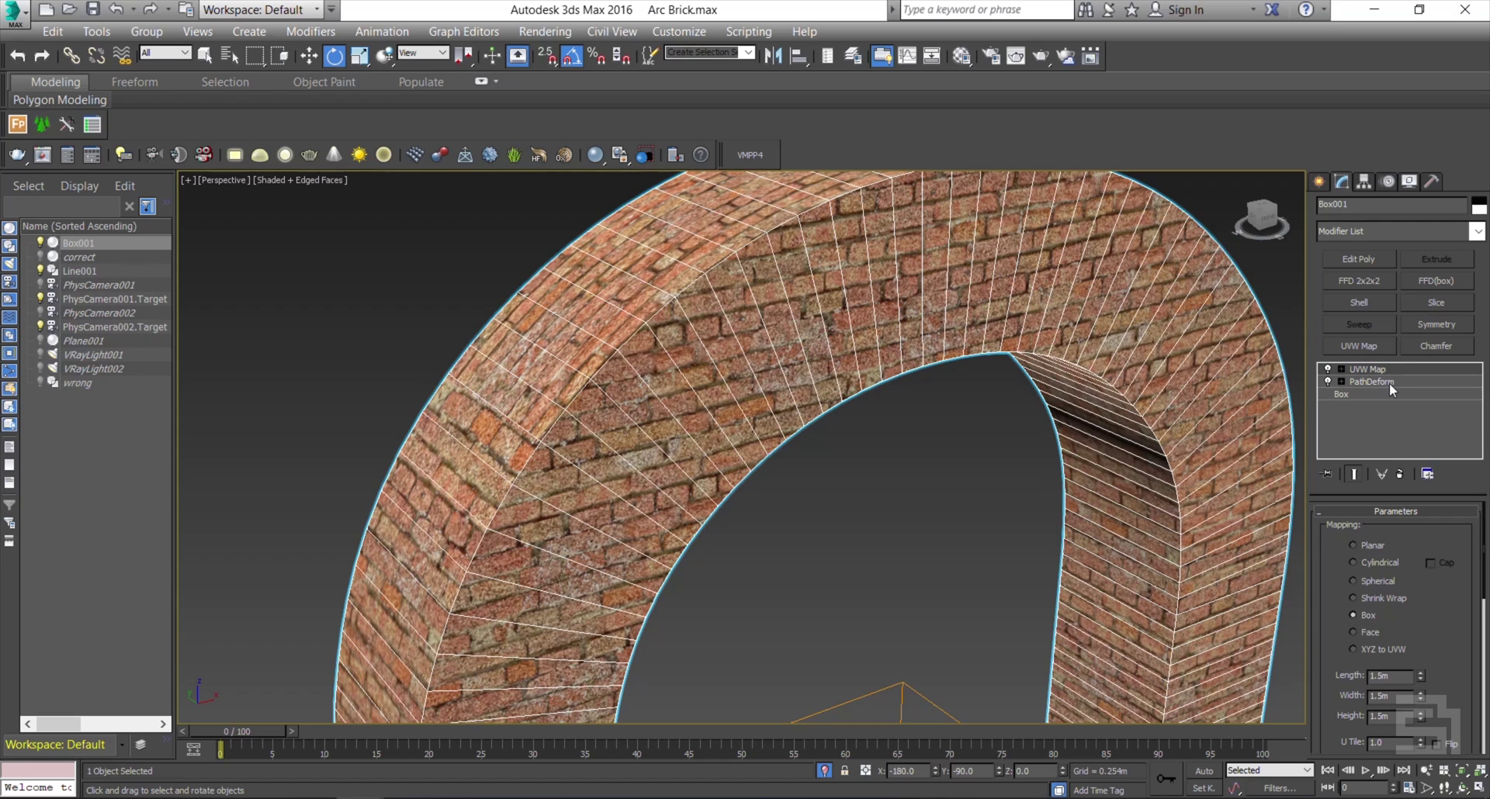
drag(1386, 369, 1387, 391)
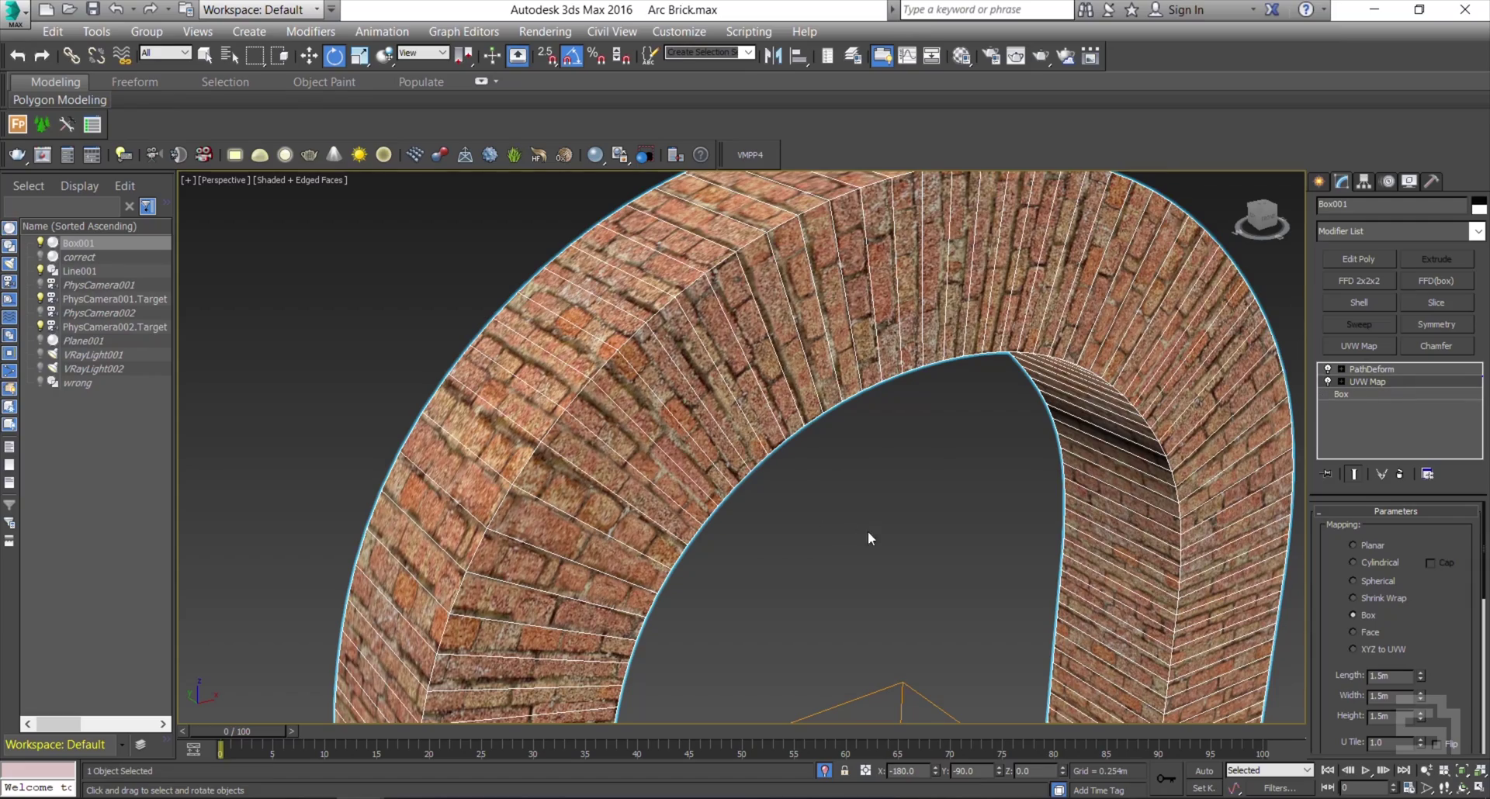
Examine how the bricks follow the bend and meet at the arch's edges, turning off edged faces for a closer look
alt+middle_drag(732, 575, 770, 529)
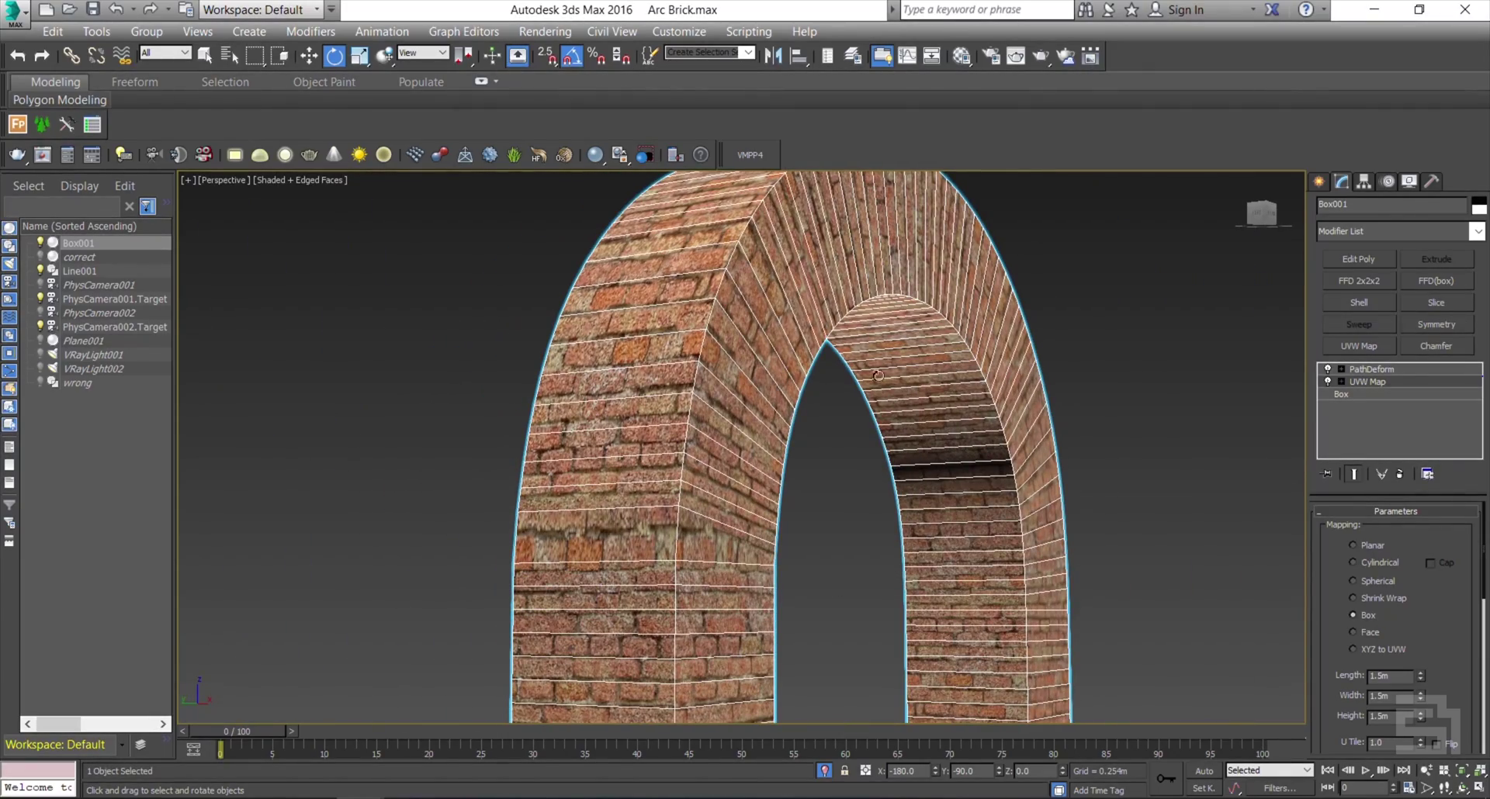
alt+middle_drag(754, 312, 805, 482)
scroll(765, 517, up, 4)
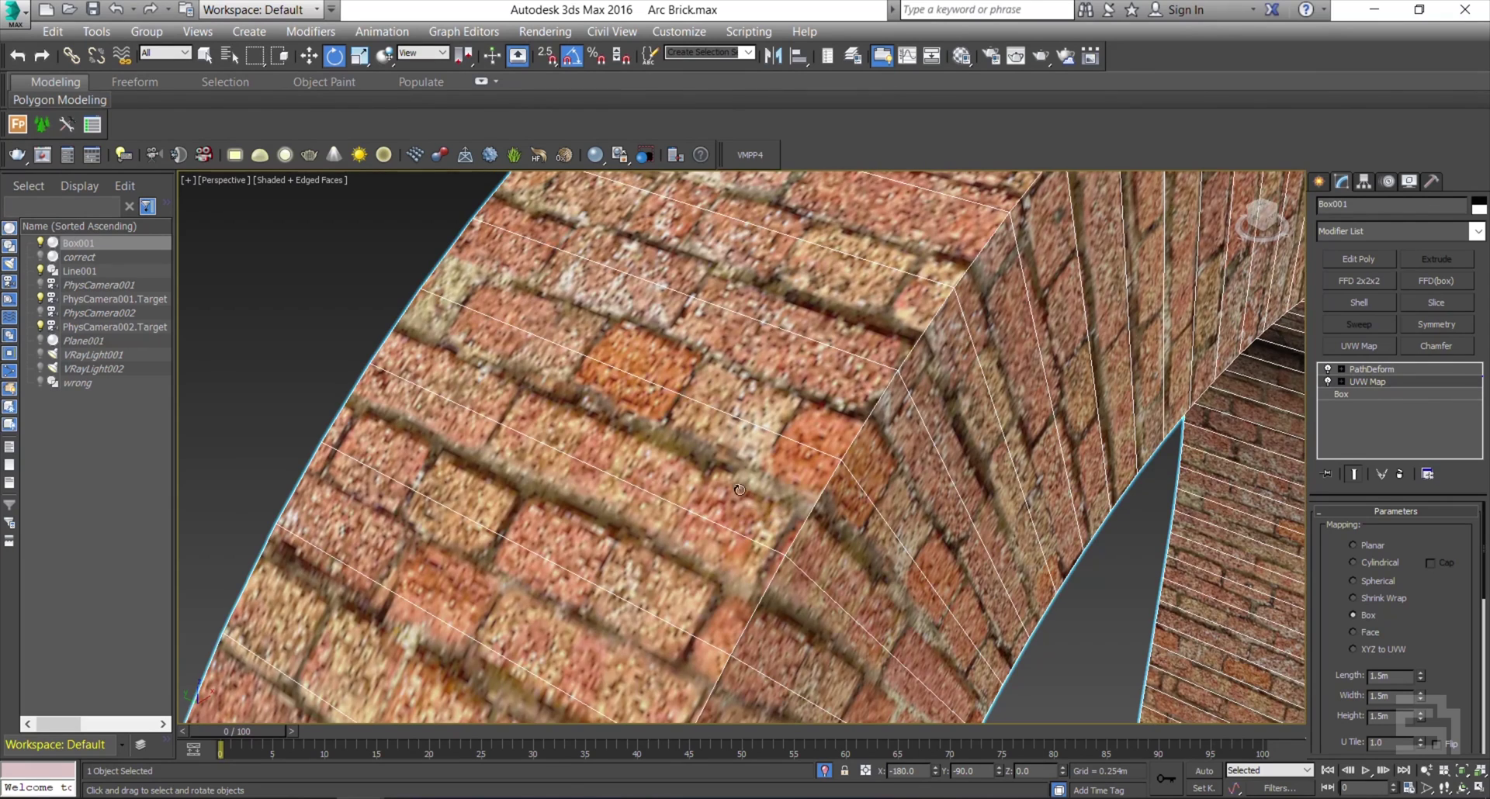
scroll(731, 484, down, 5)
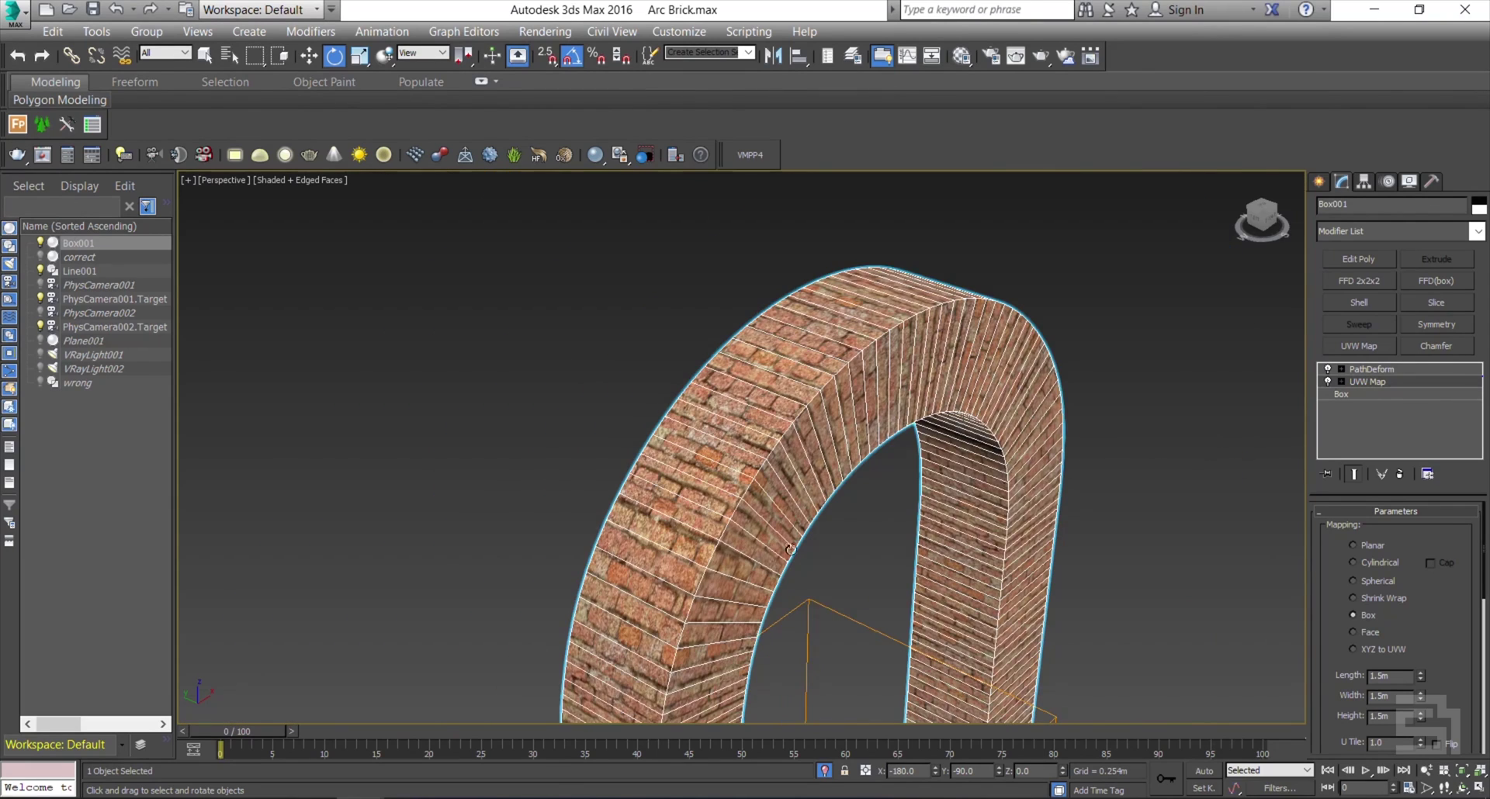
scroll(791, 549, up, 4)
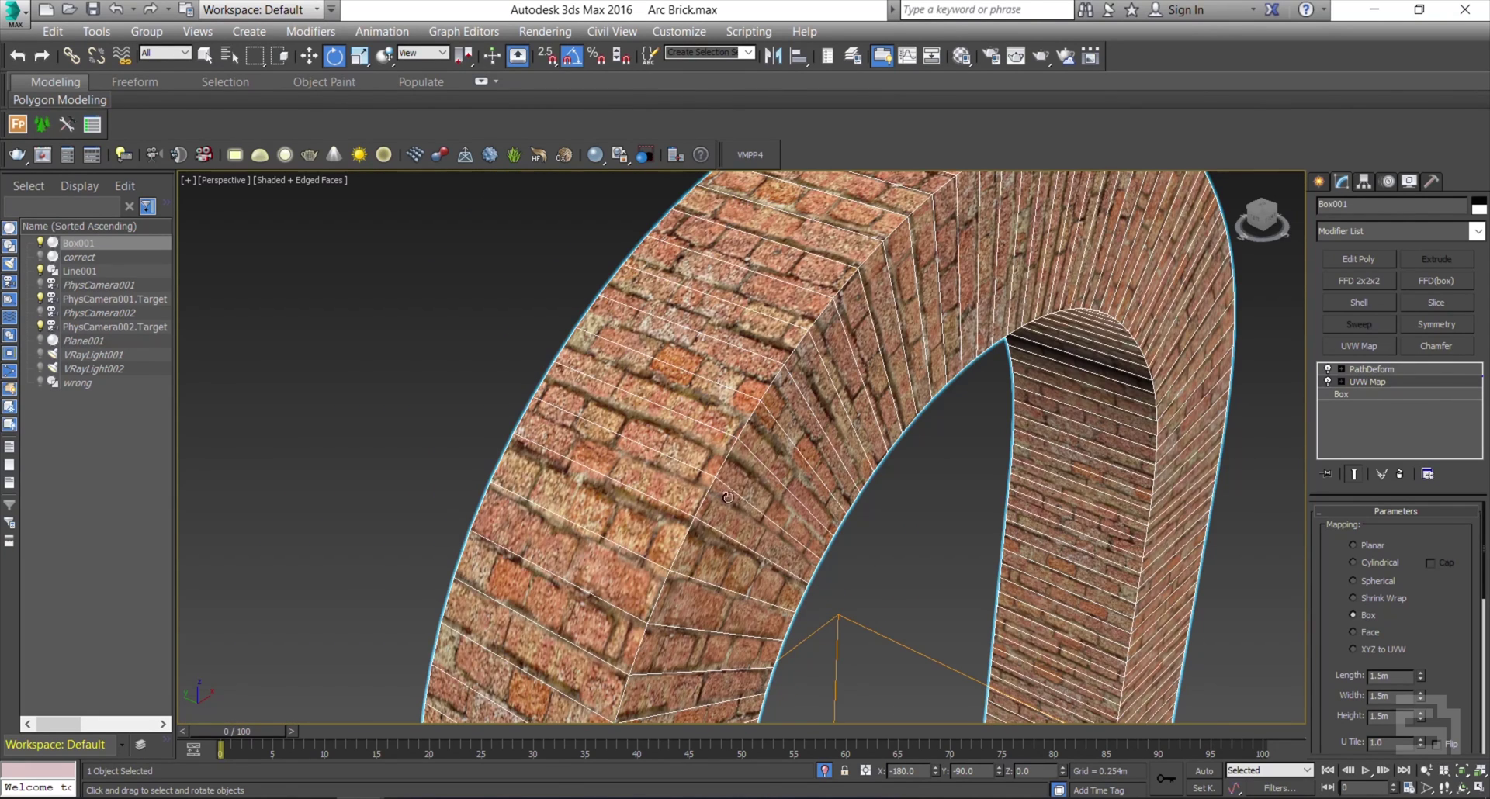
click(896, 493)
click(784, 454)
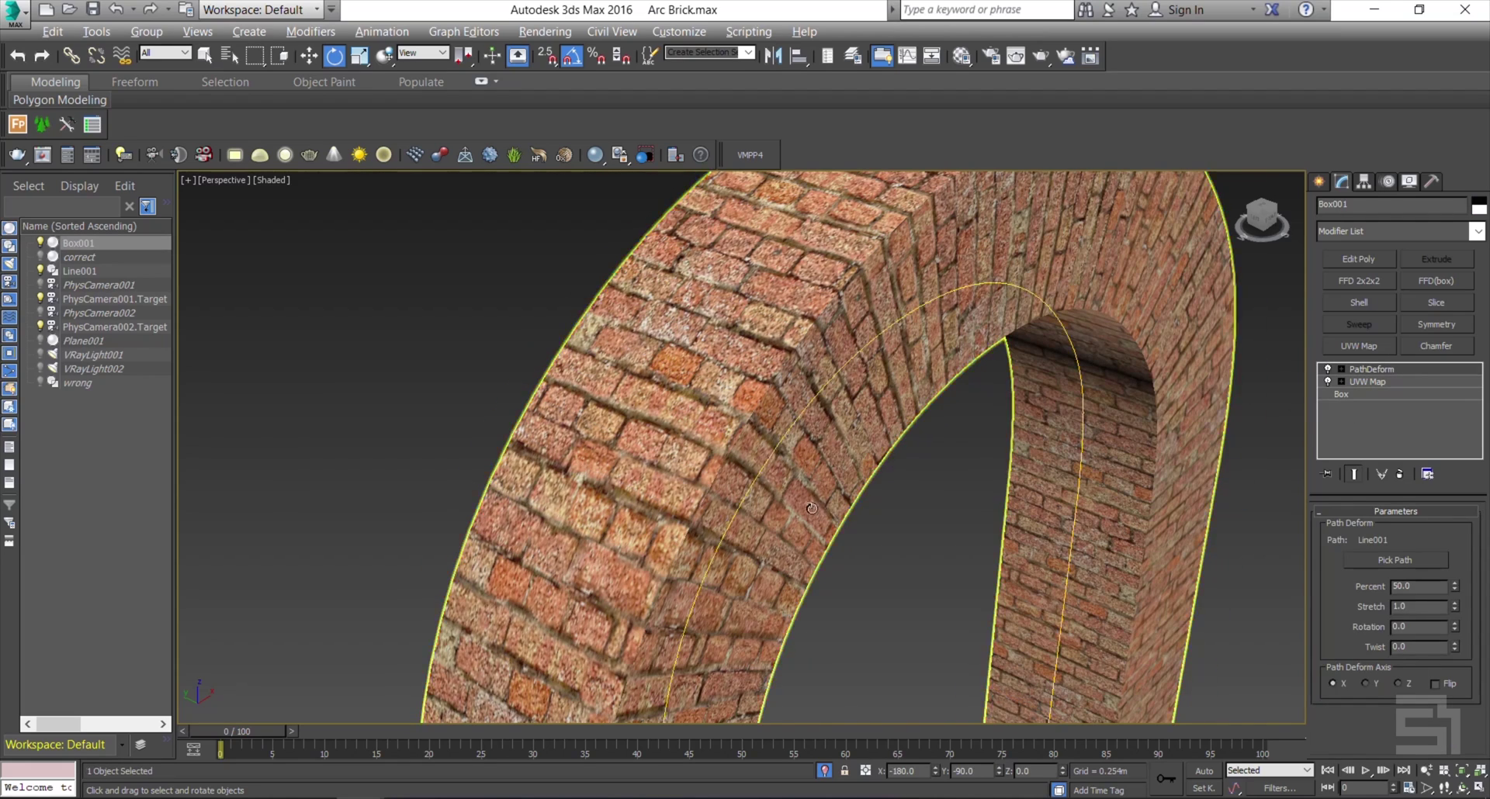
alt+middle_drag(785, 496, 696, 487)
scroll(560, 535, up, 5)
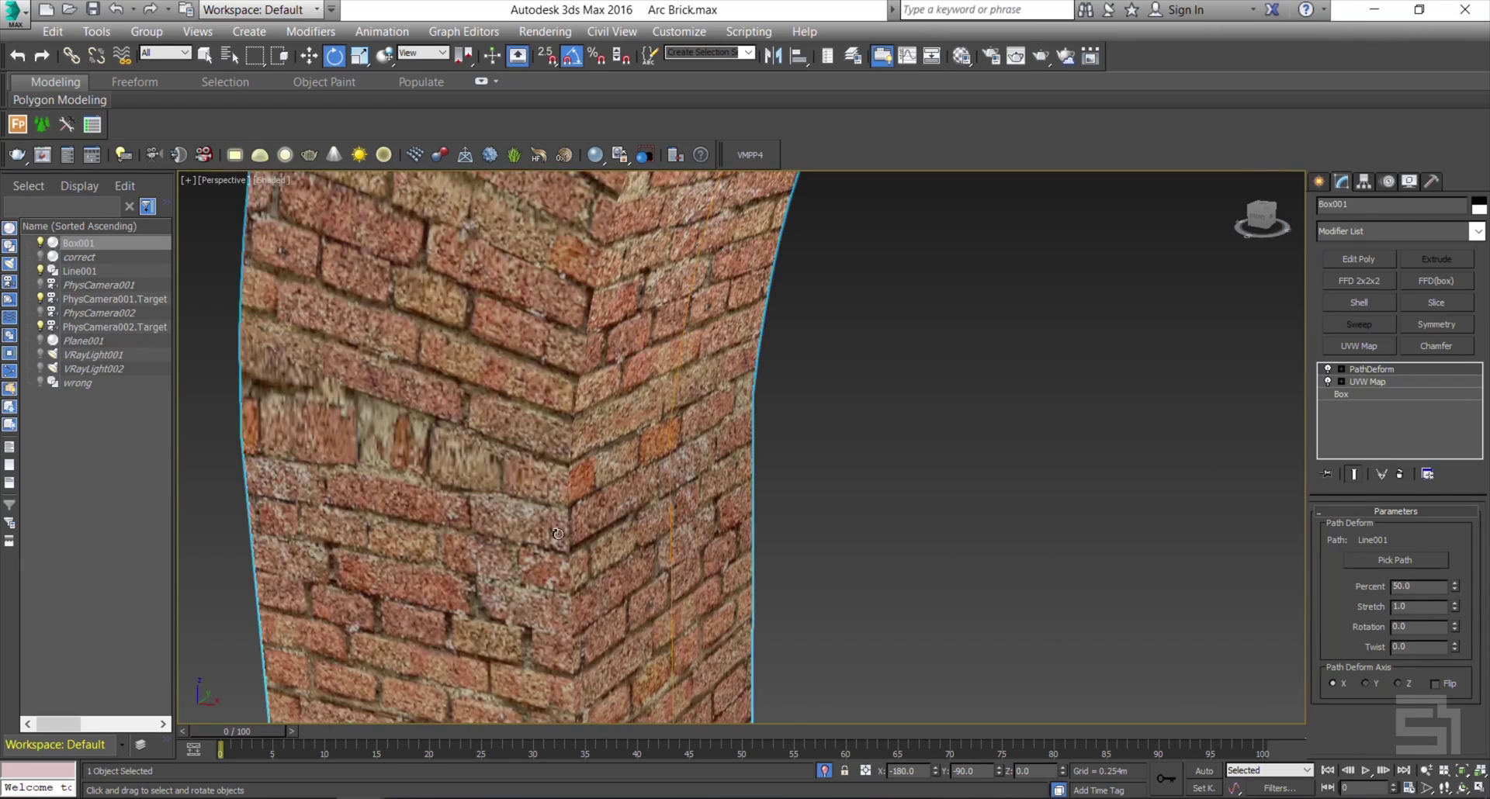
Examine how the brick courses meet along the leg's sharp corner, comparing the view with and without edged faces
key(F4)
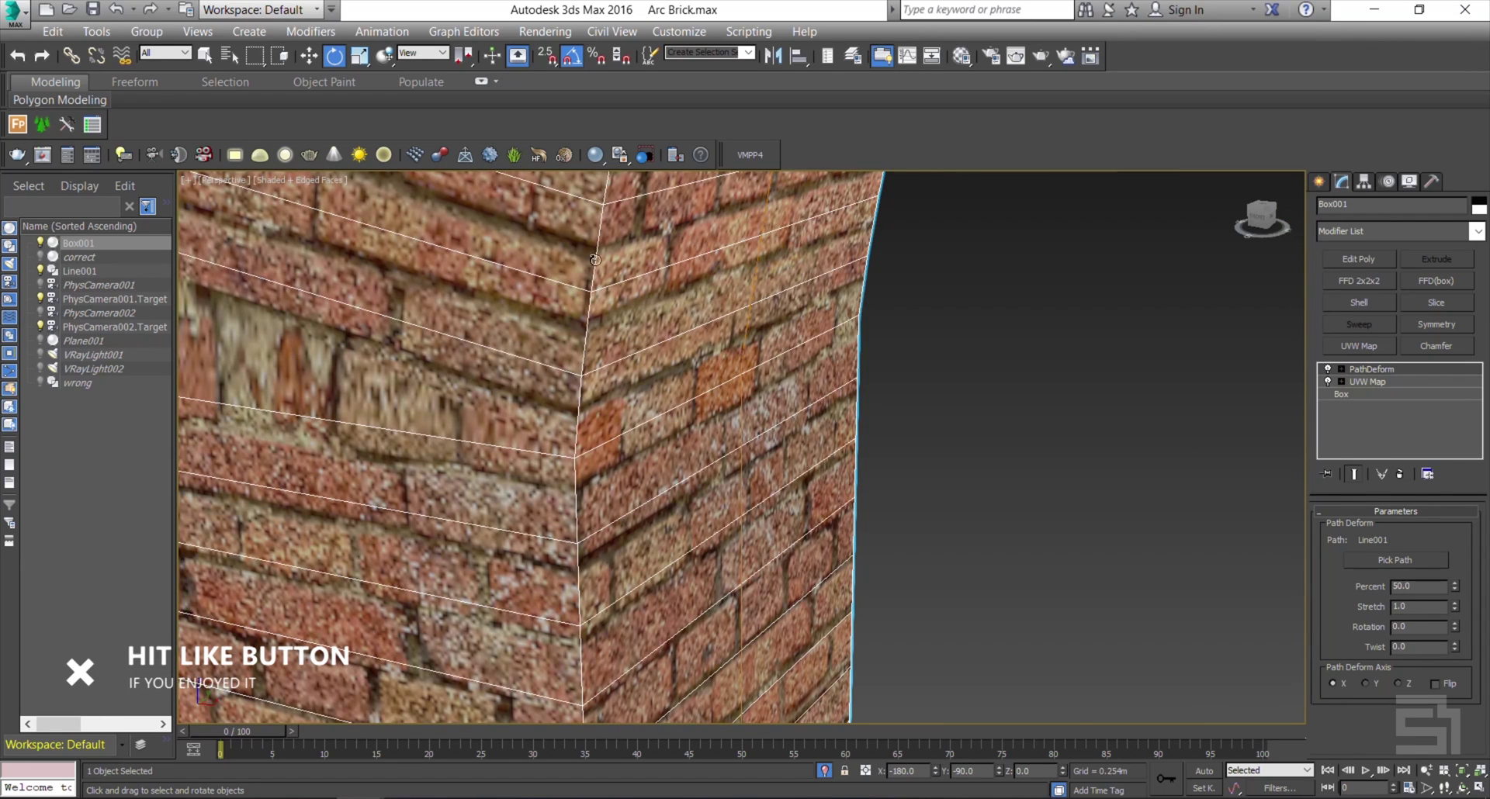
middle_drag(598, 265, 623, 212)
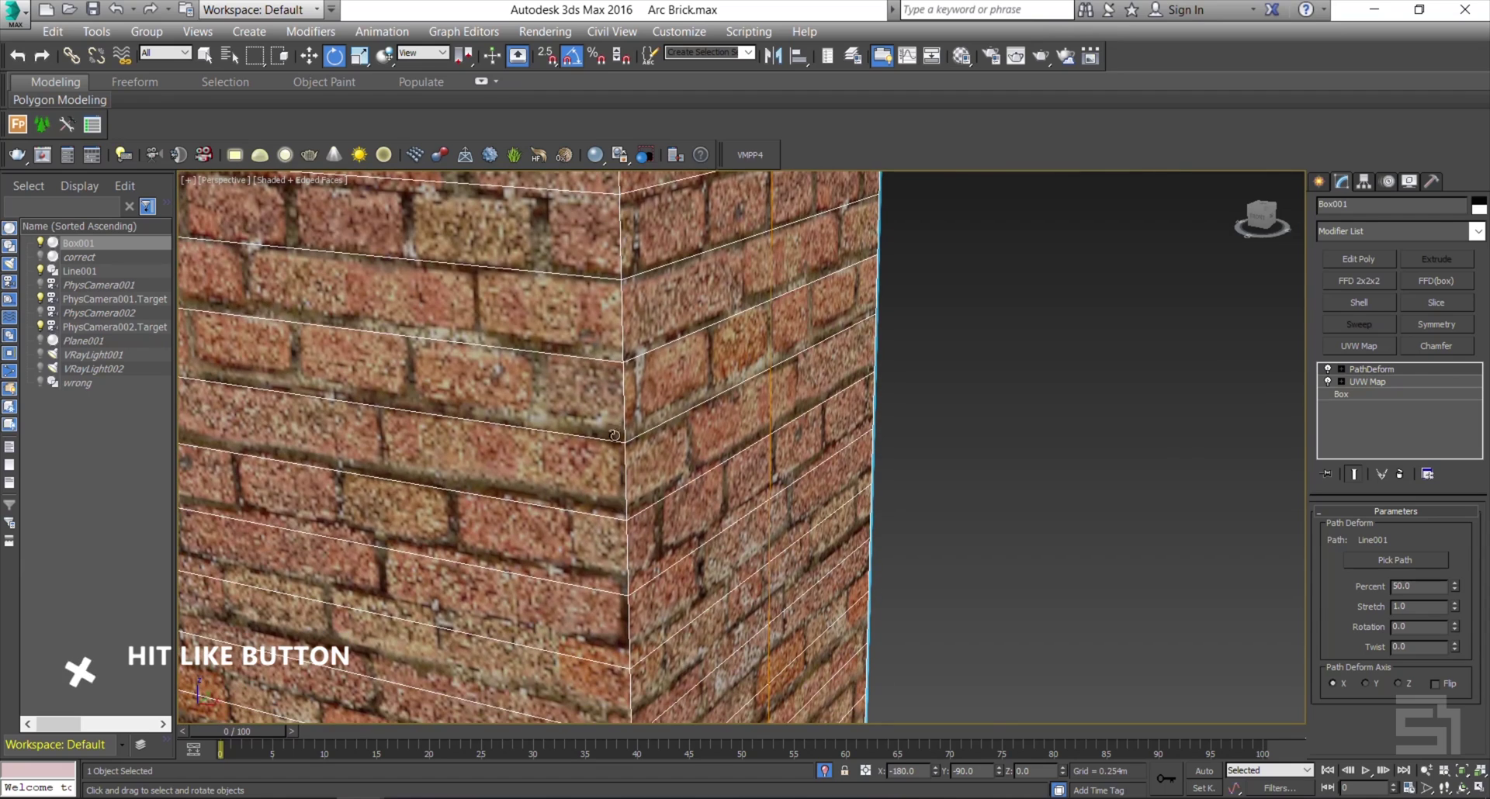
middle_drag(617, 392, 630, 537)
scroll(630, 538, up, 1)
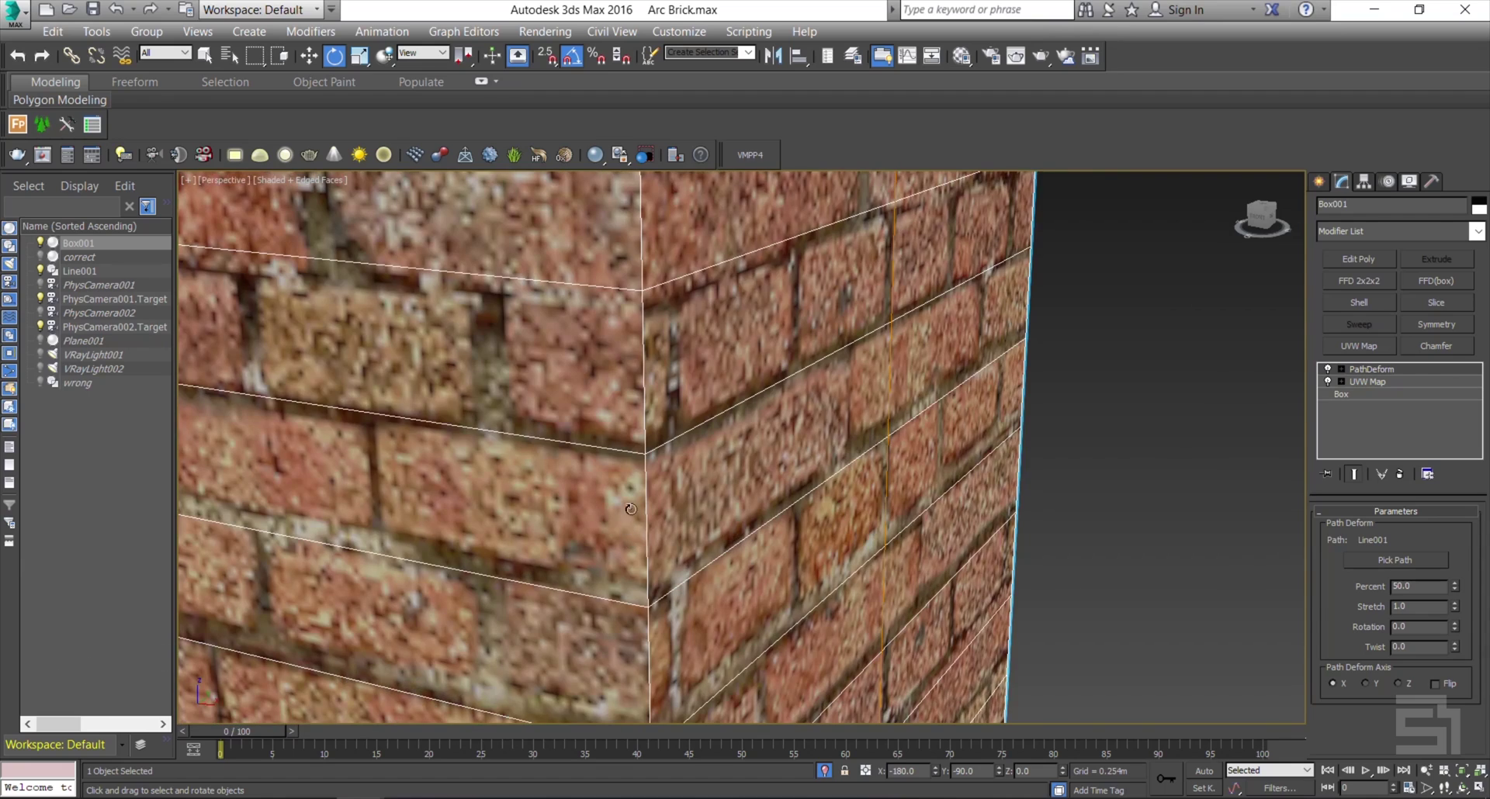
scroll(632, 436, down, 1)
scroll(635, 447, down, 3)
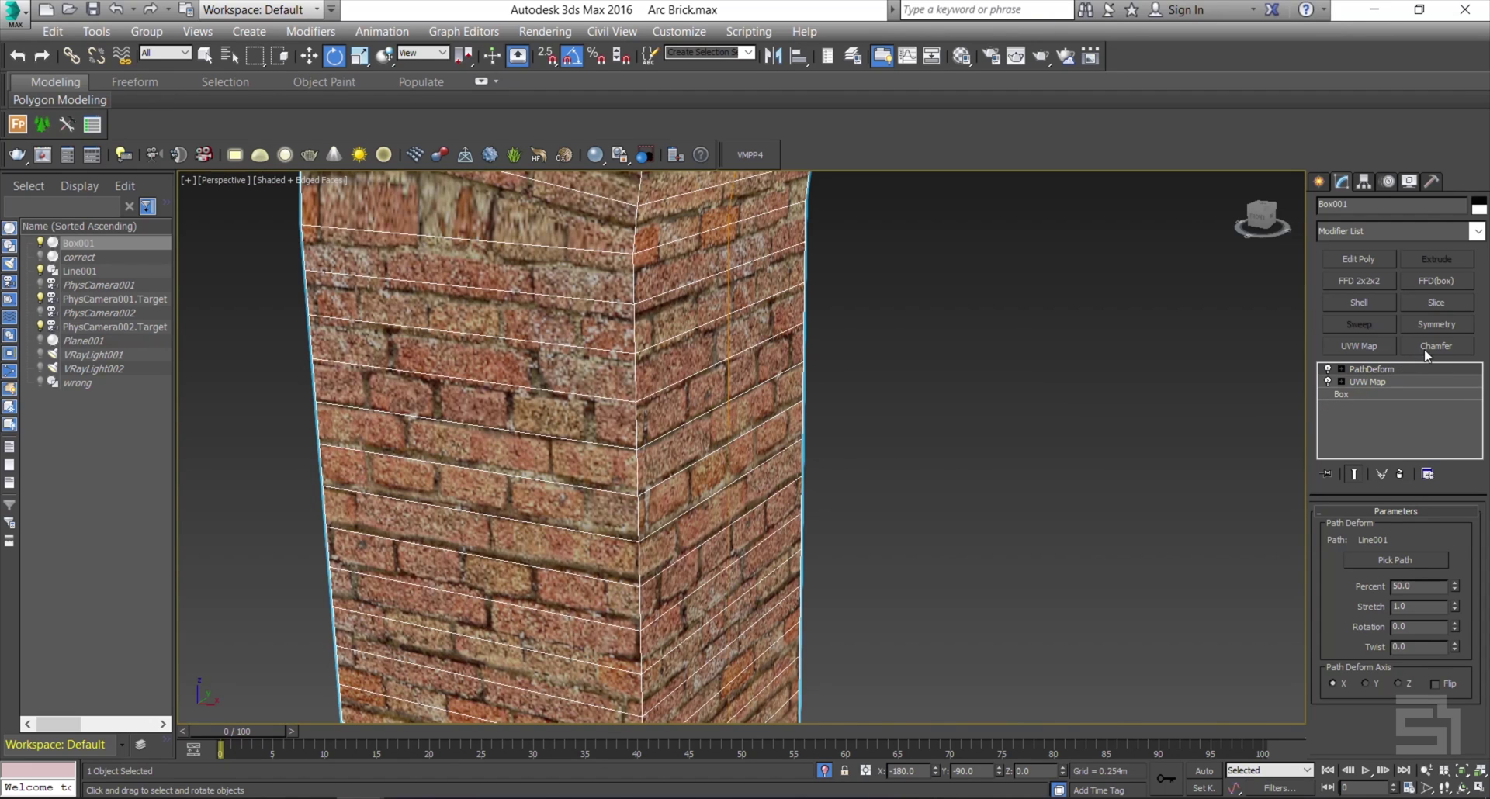
alt+middle_drag(982, 421, 897, 511)
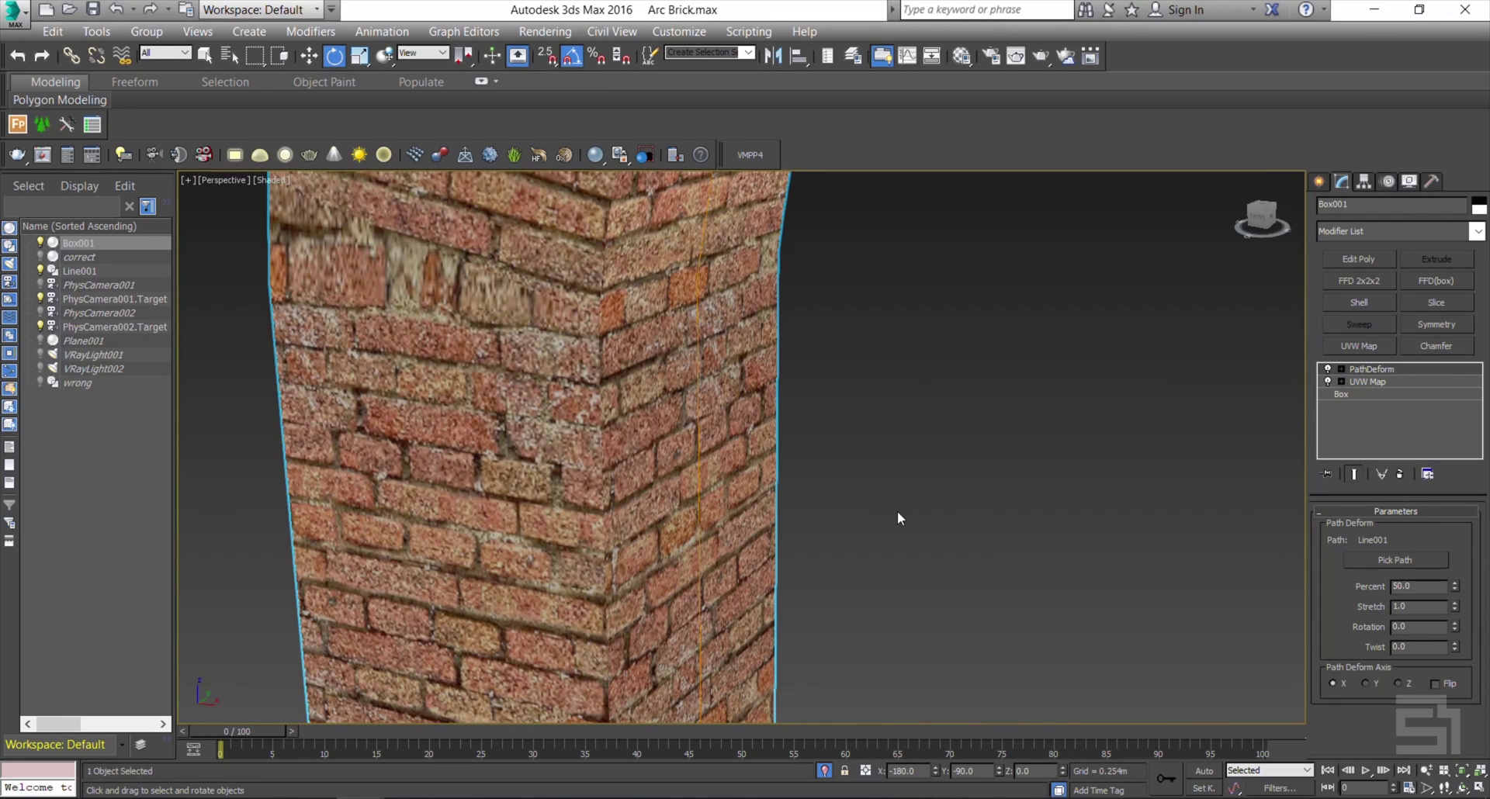
Add a Chamfer modifier above PathDeform with a 0.015 m amount, 15 segments and a tension below 1, and deselect the arch
click(1446, 350)
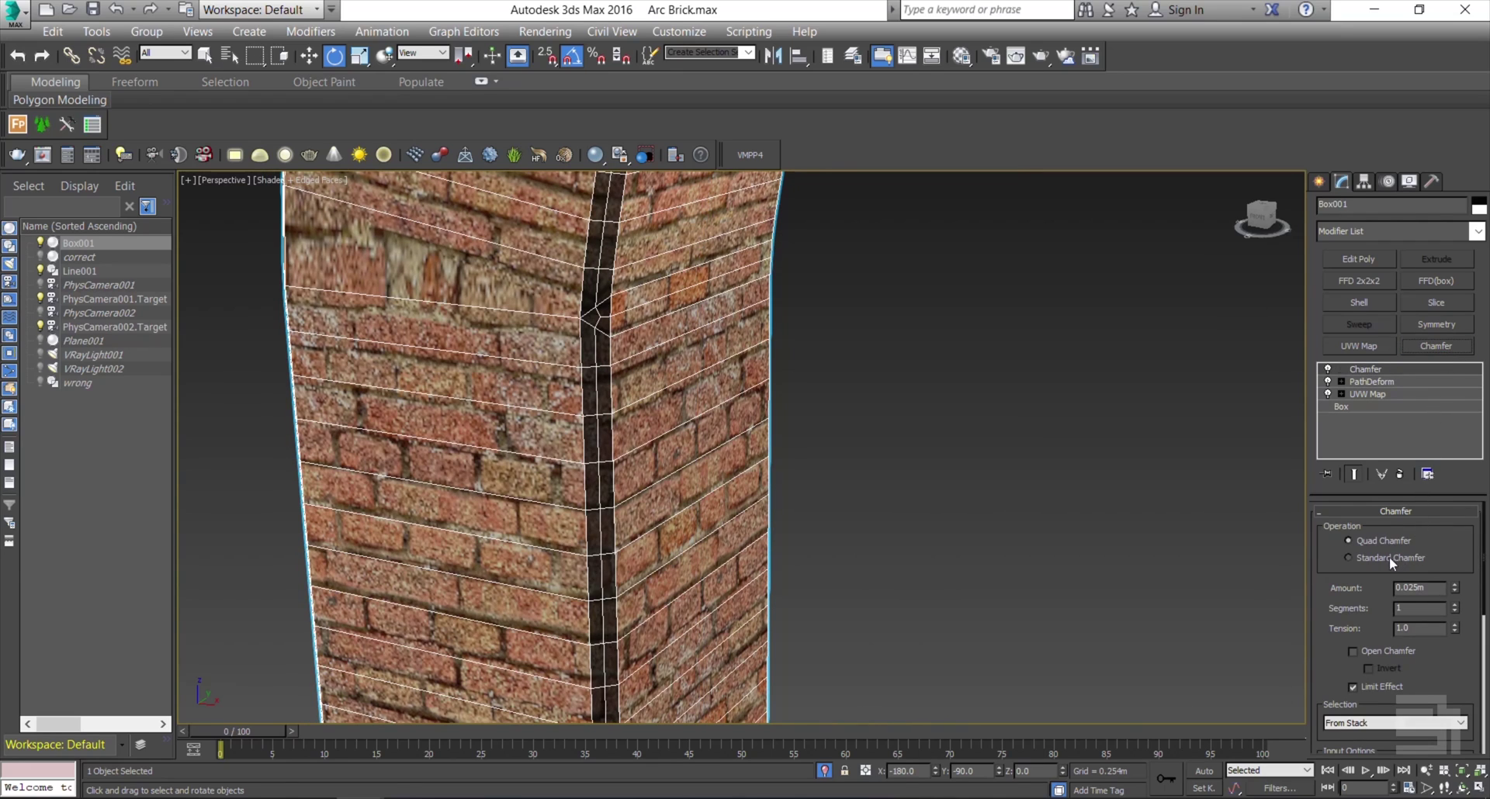
double_click(1415, 587)
key(BackSpace)
click(1420, 609)
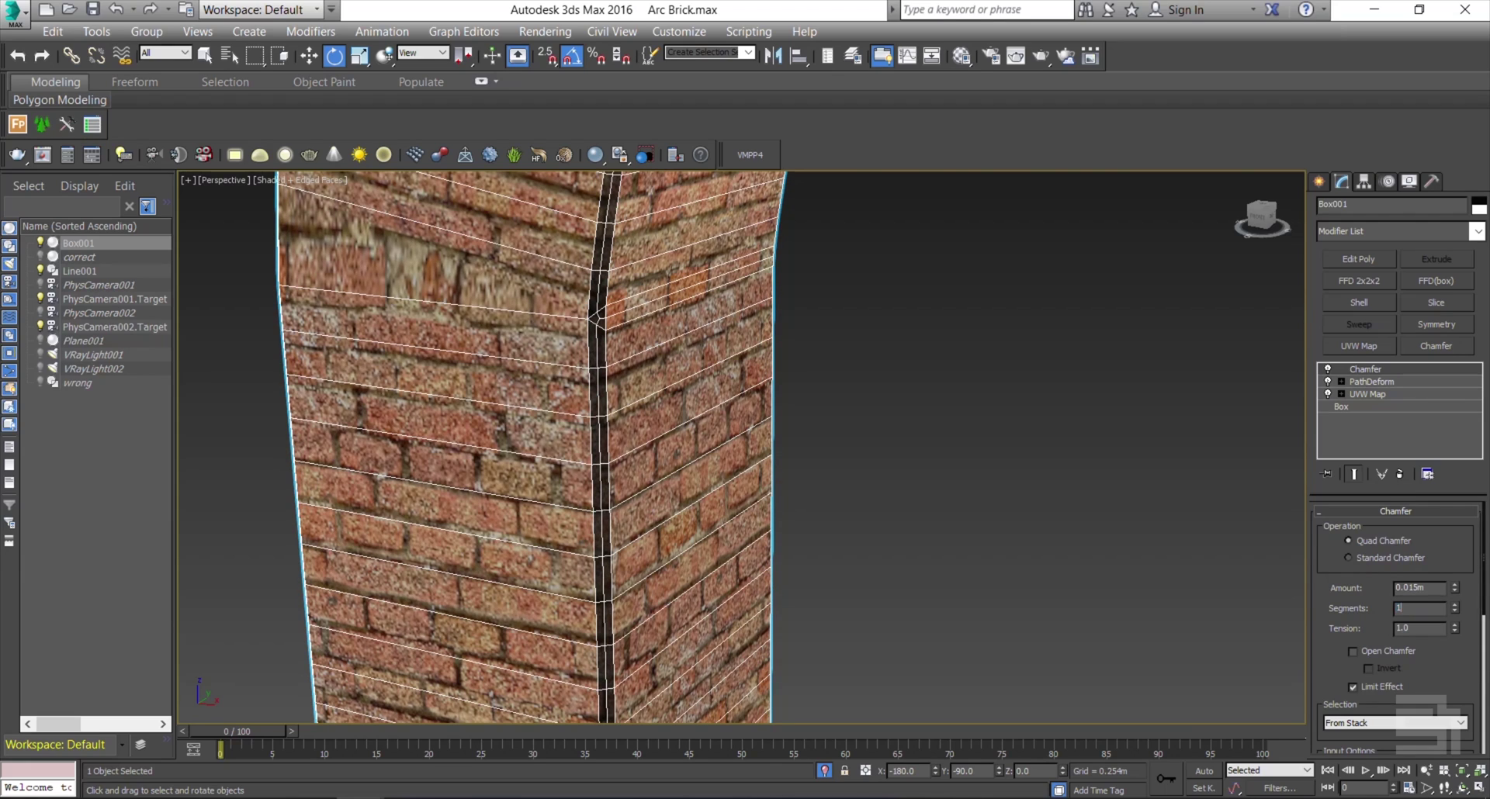
key(Return)
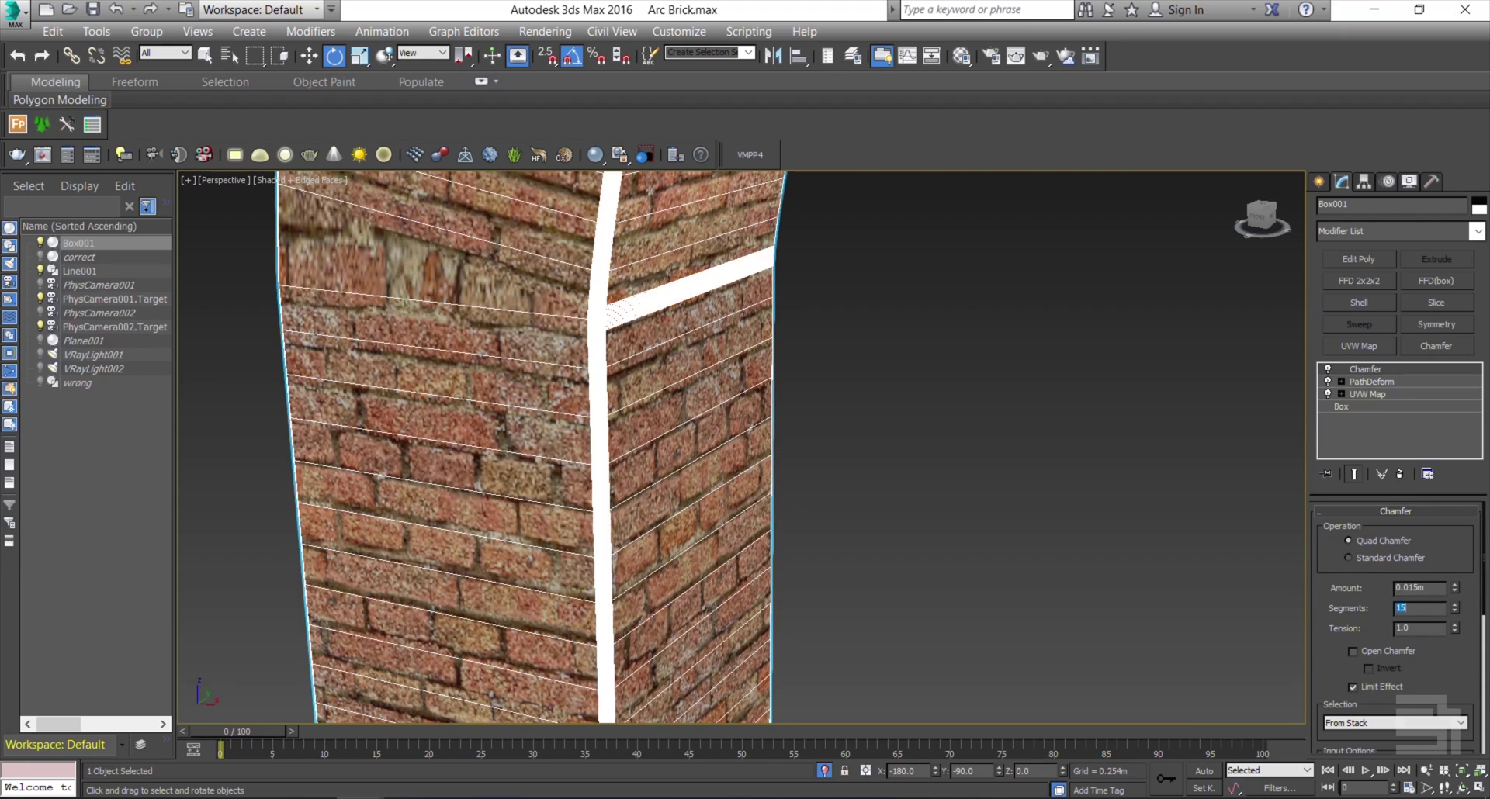
click(1414, 629)
text(0.5)
middle_drag(874, 478, 903, 504)
click(877, 485)
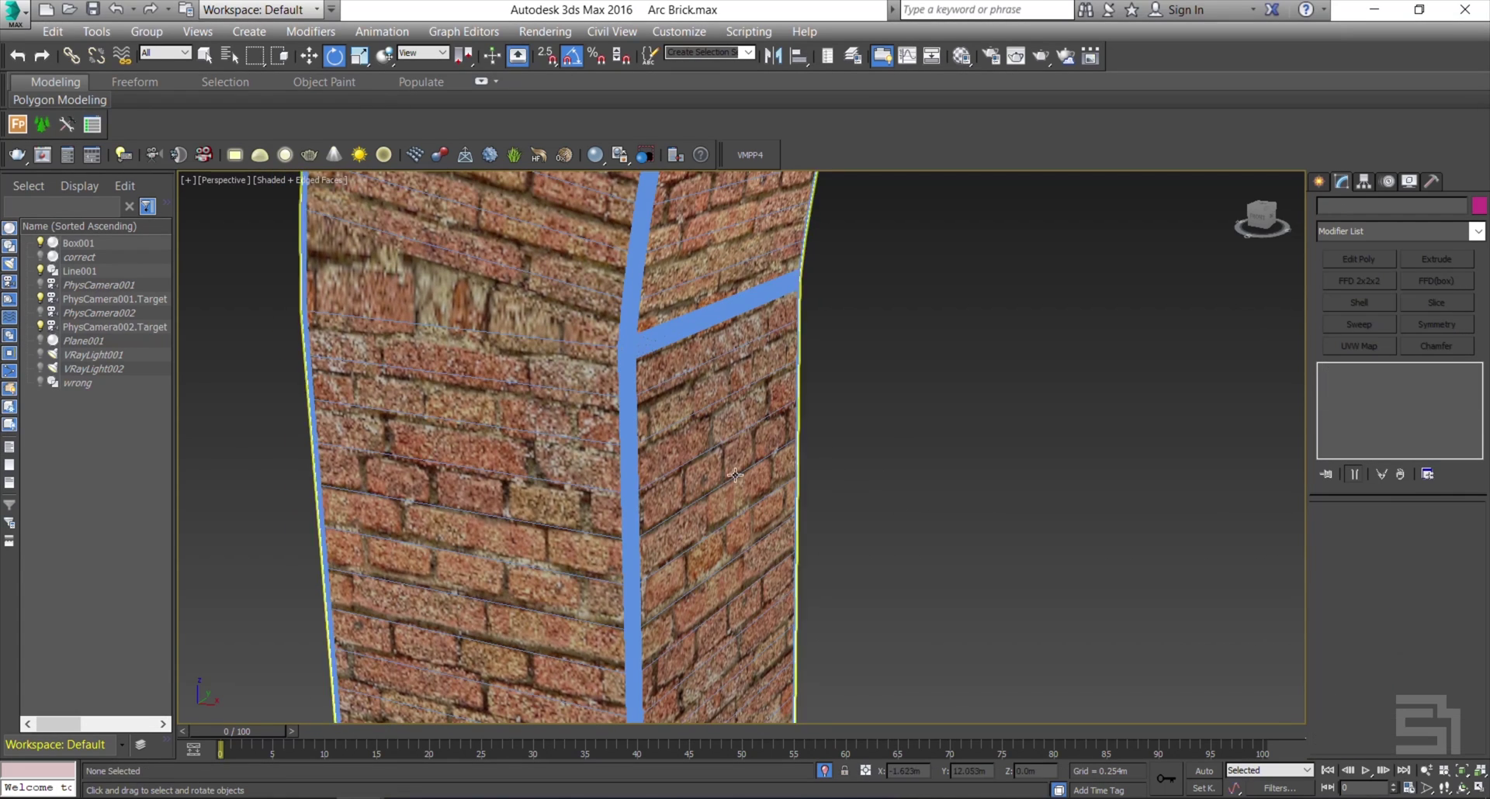
Examine the chamfered corner of the arch's leg up close, turning off edged faces to judge the brick texture
alt+middle_drag(683, 473, 778, 471)
middle_drag(860, 407, 675, 388)
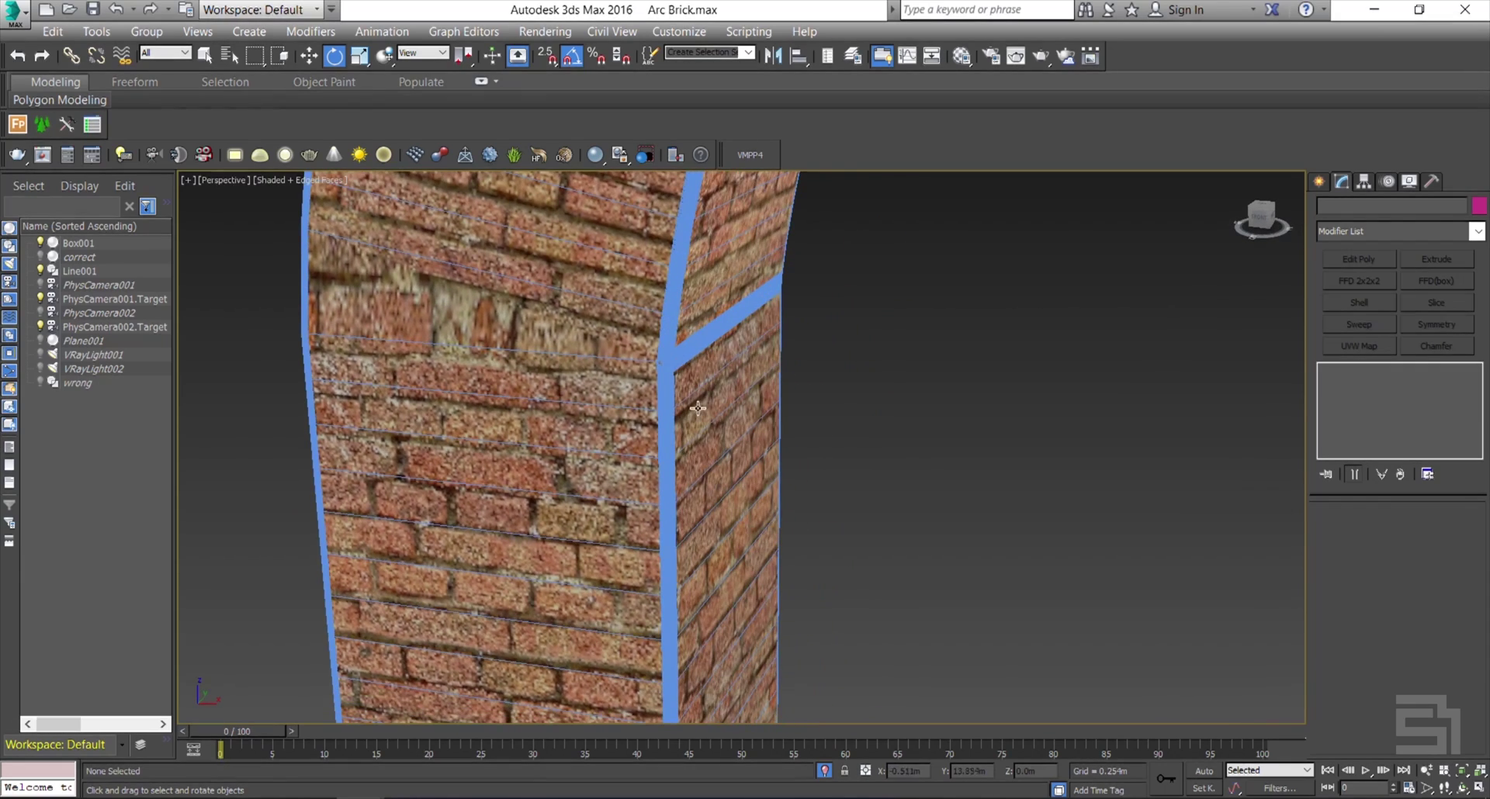
scroll(674, 373, up, 2)
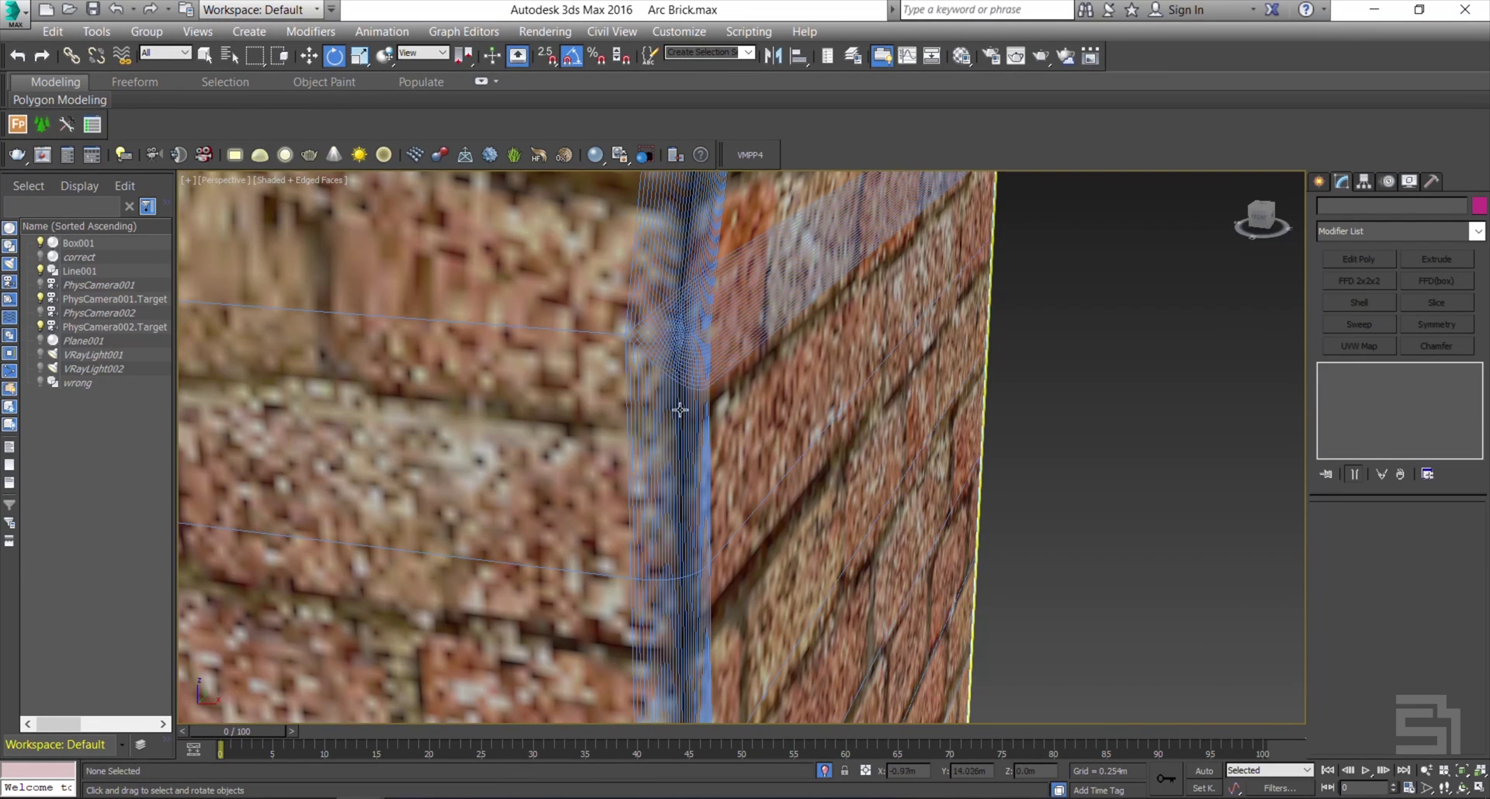
key(F4)
middle_drag(681, 414, 763, 453)
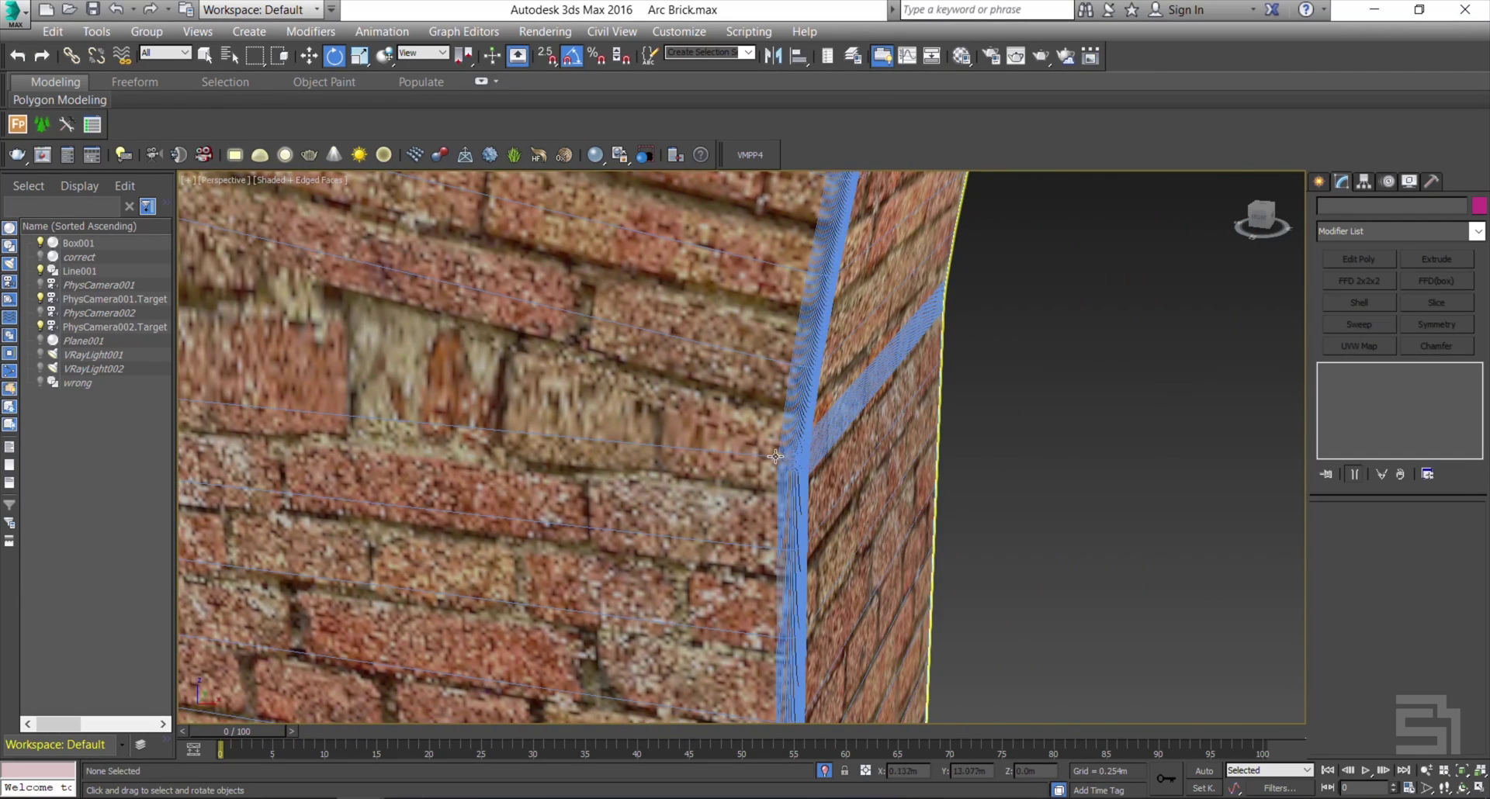
scroll(837, 482, down, 6)
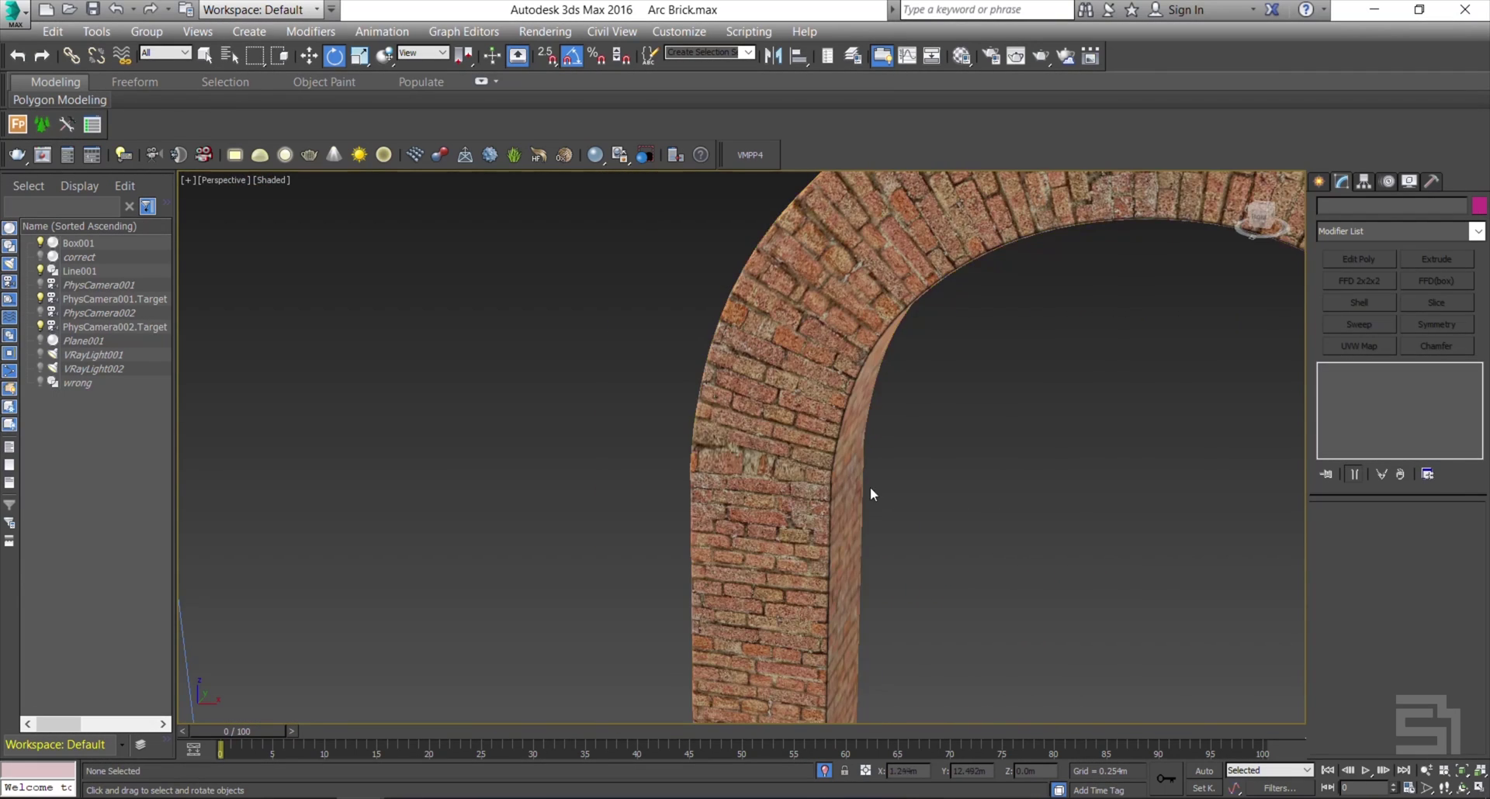
alt+middle_drag(869, 486, 915, 479)
scroll(916, 478, down, 5)
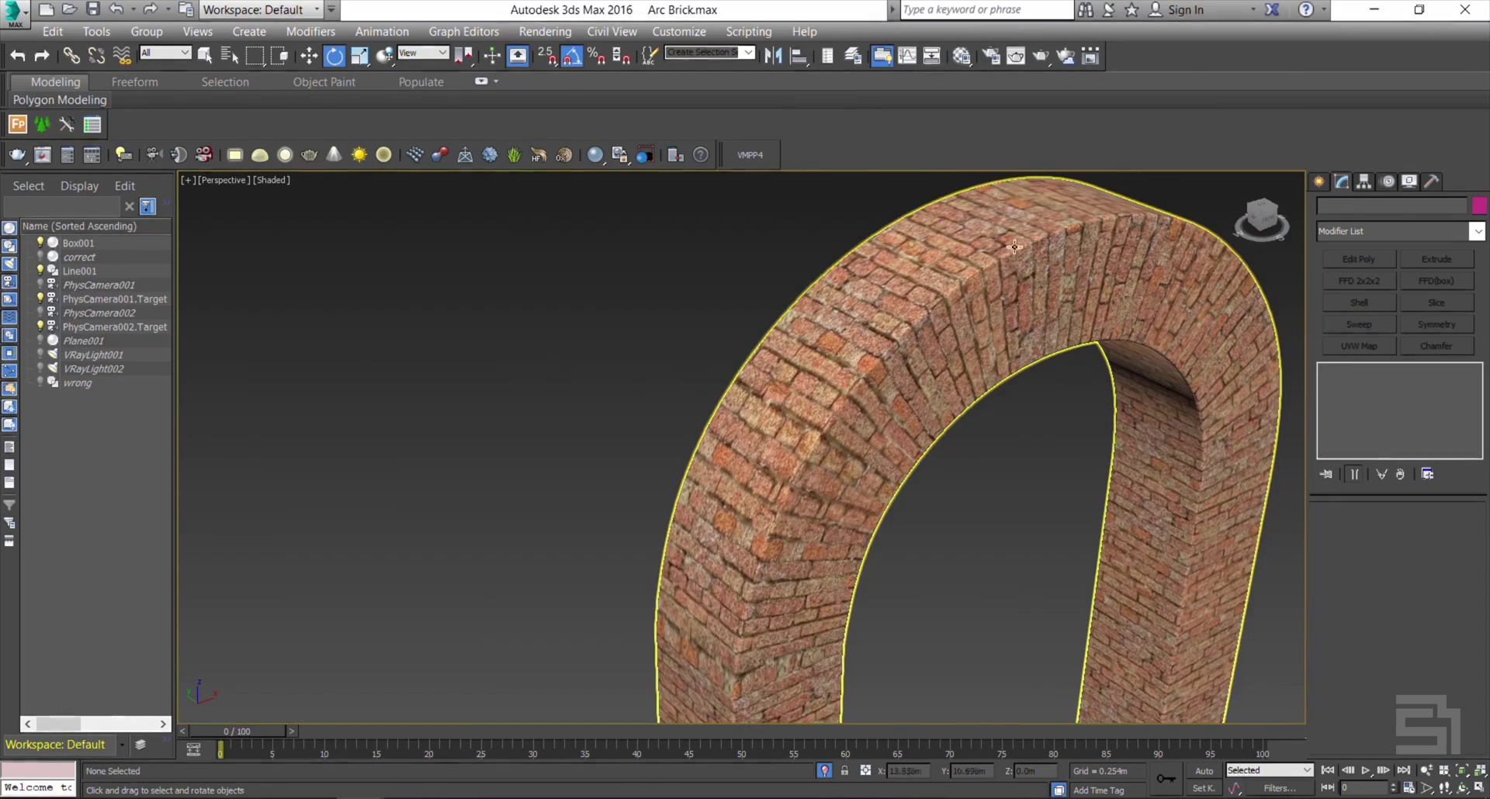
Examine how the bricks wrap over the rounded edge along the arch's curve, briefly showing edged faces, and review the whole arch
scroll(1051, 297, up, 8)
scroll(1063, 340, down, 2)
scroll(779, 438, up, 4)
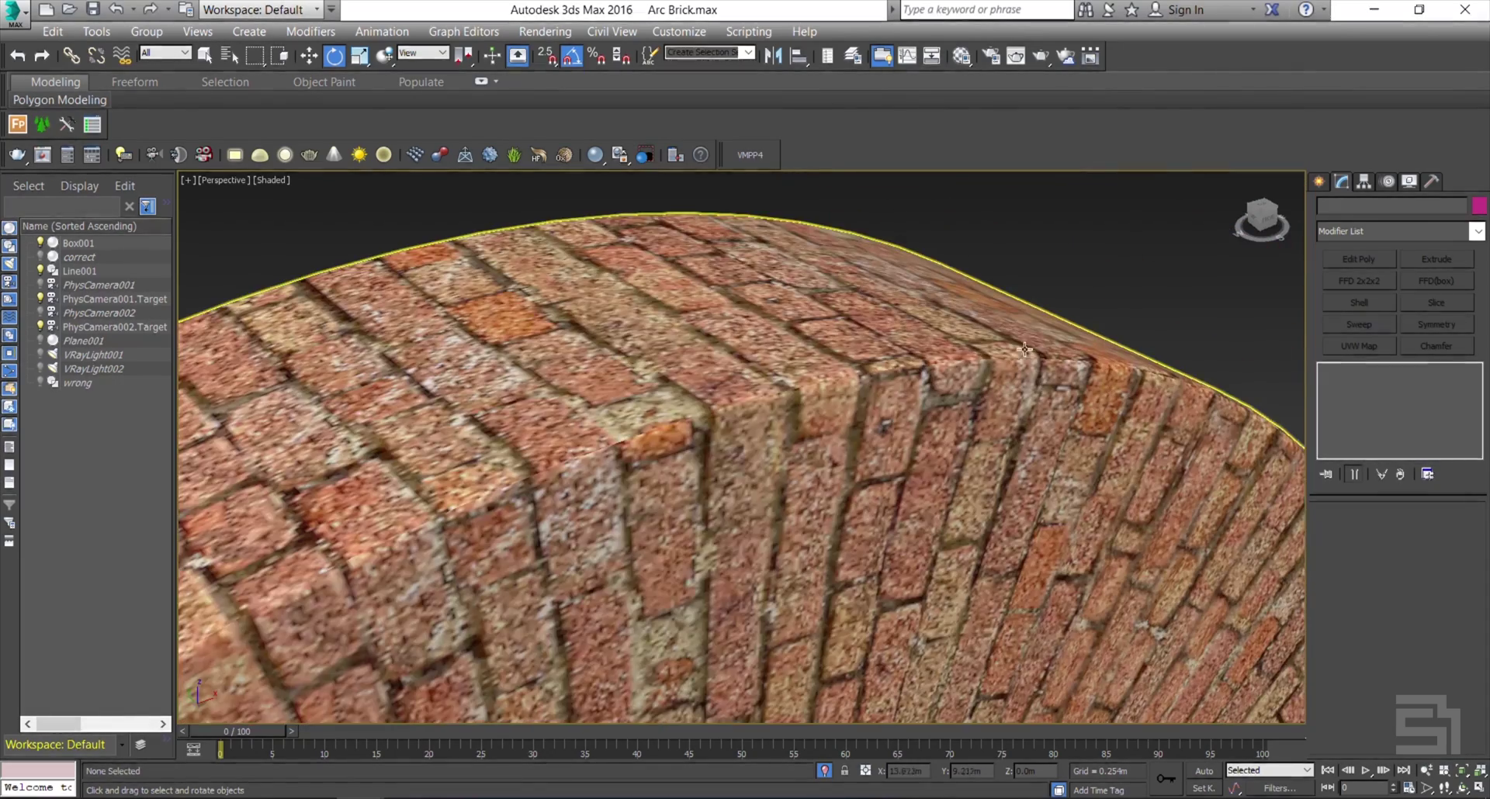
scroll(780, 409, up, 3)
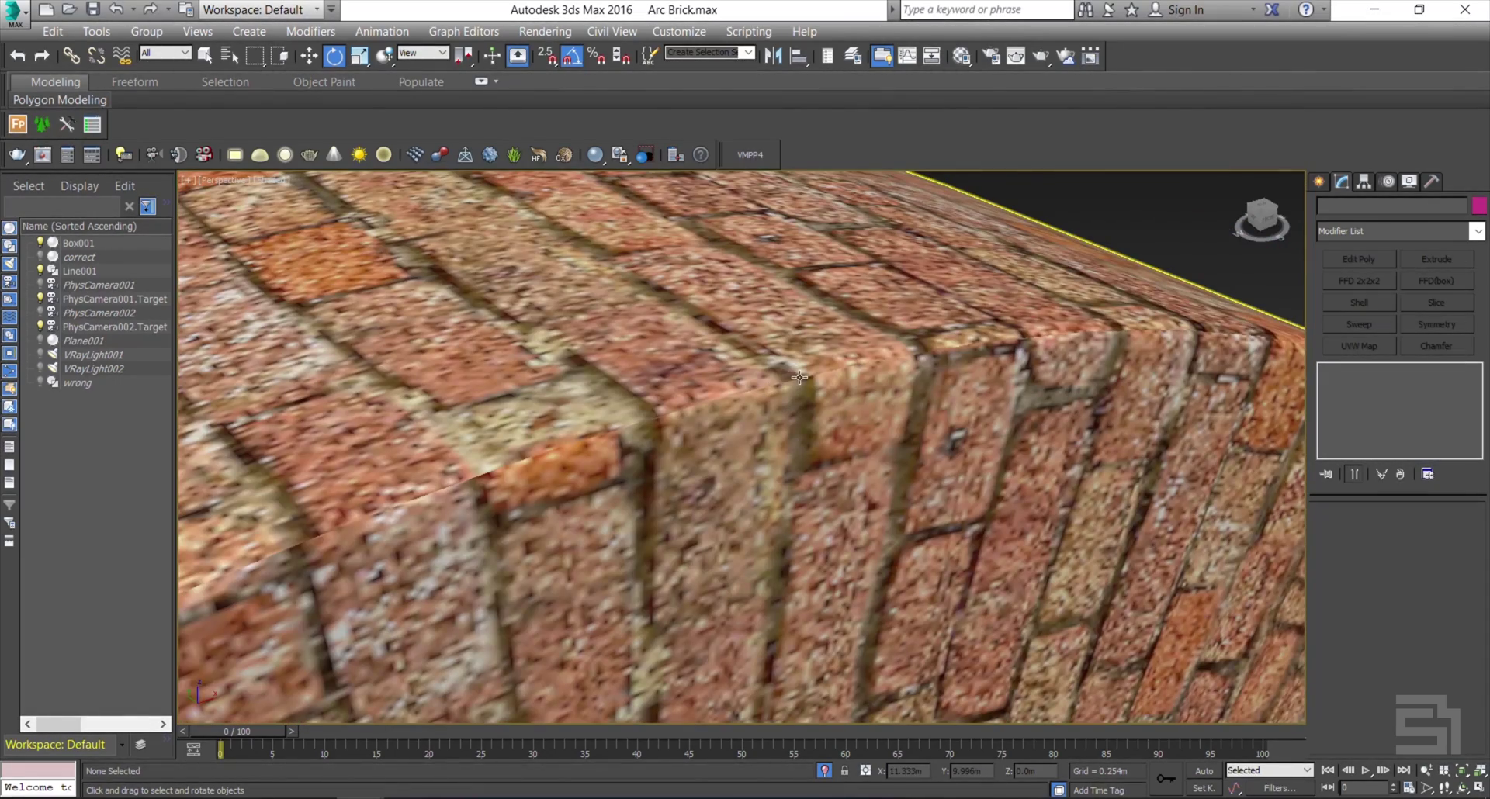
key(F4)
scroll(792, 384, up, 5)
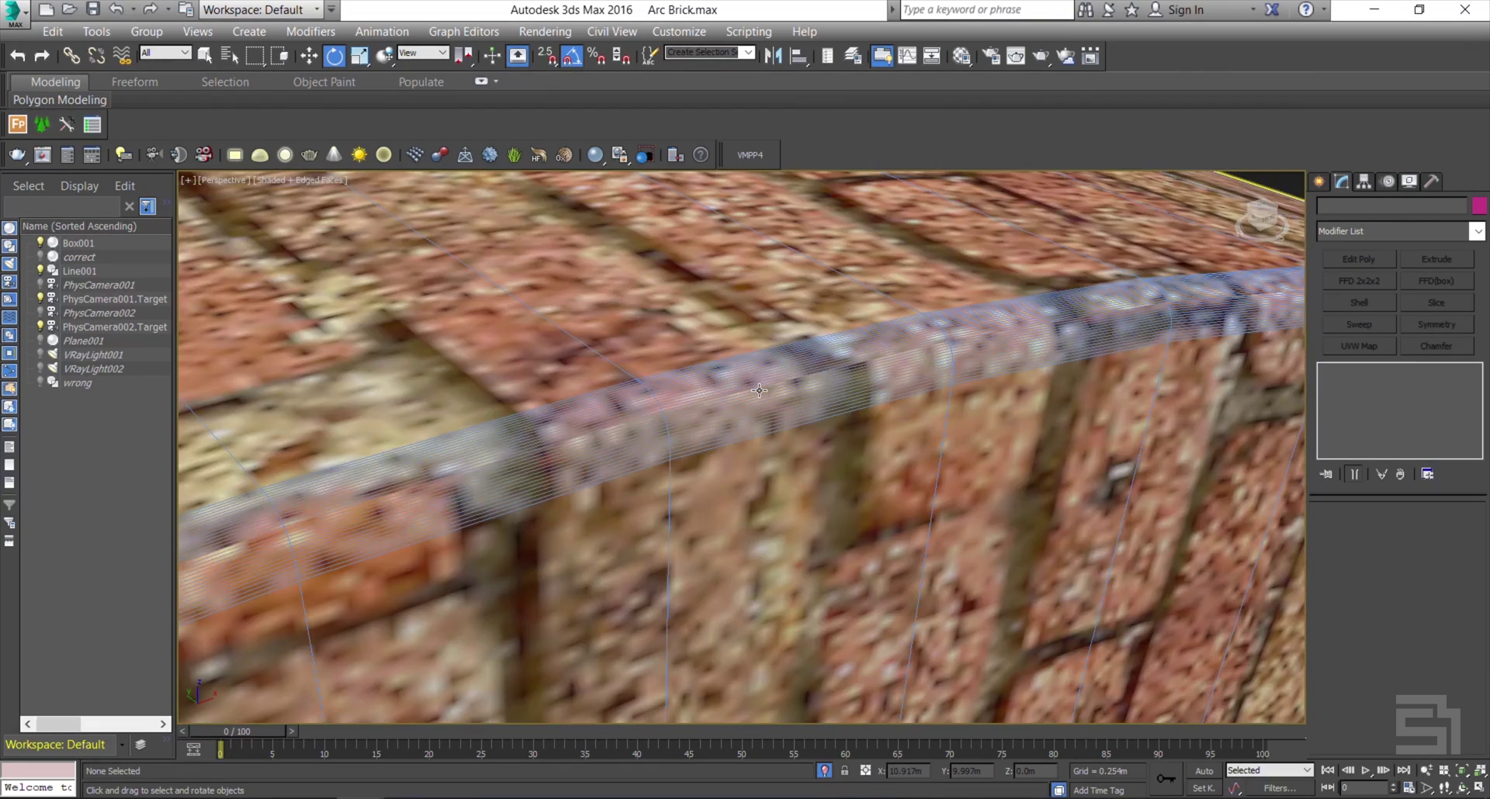
scroll(850, 449, down, 5)
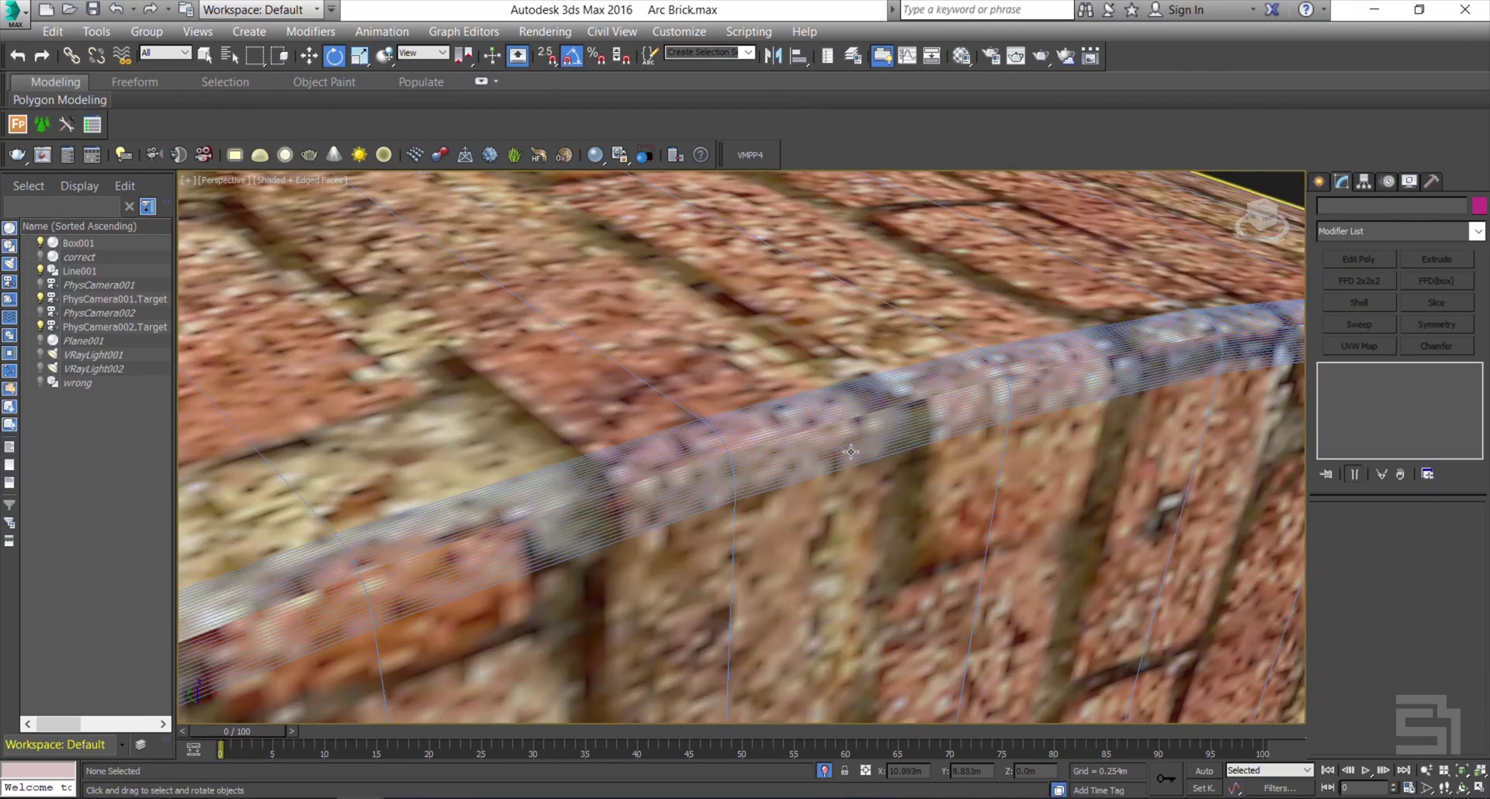
key(F4)
scroll(854, 466, down, 6)
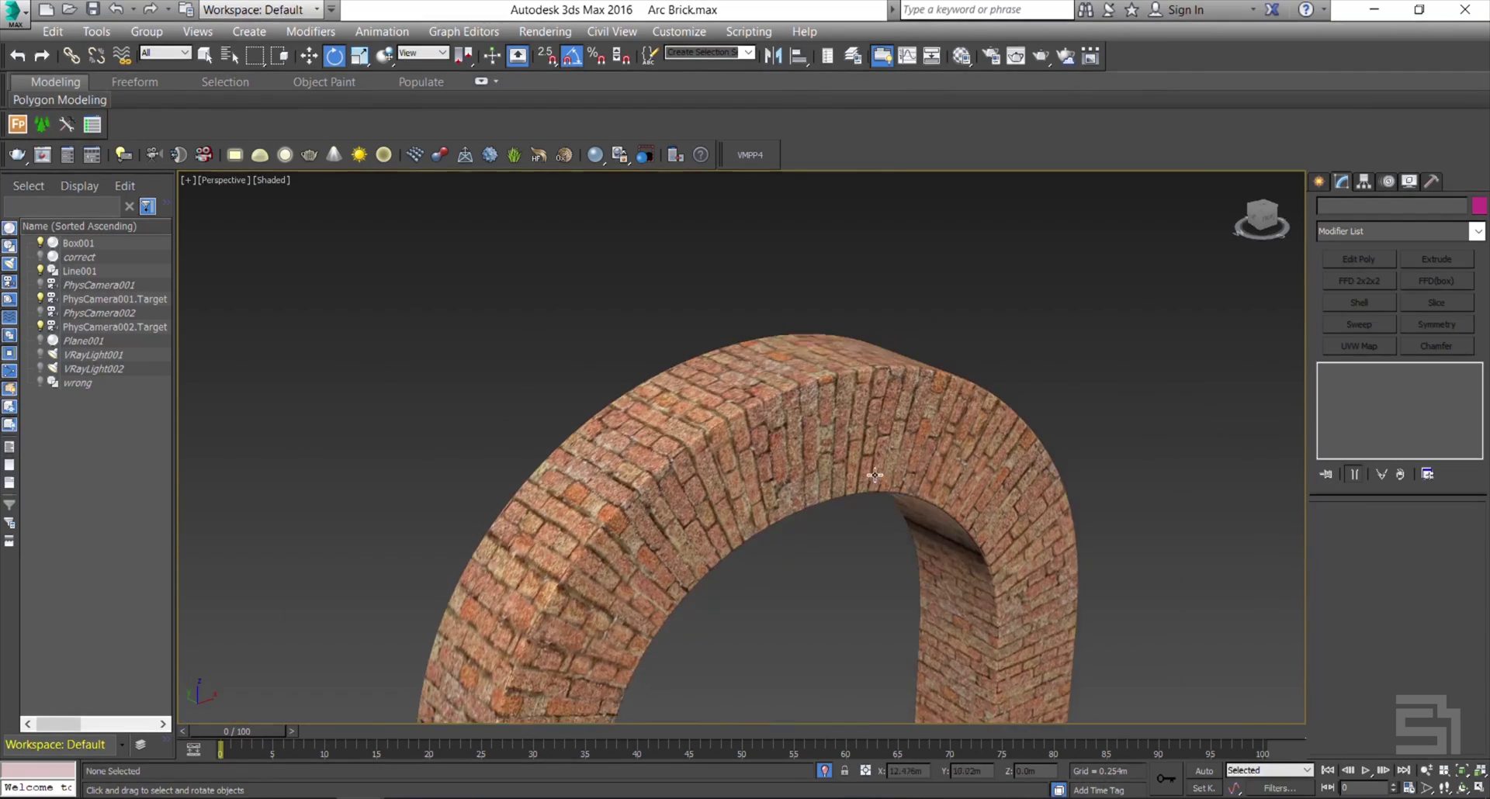
alt+middle_drag(874, 474, 925, 454)
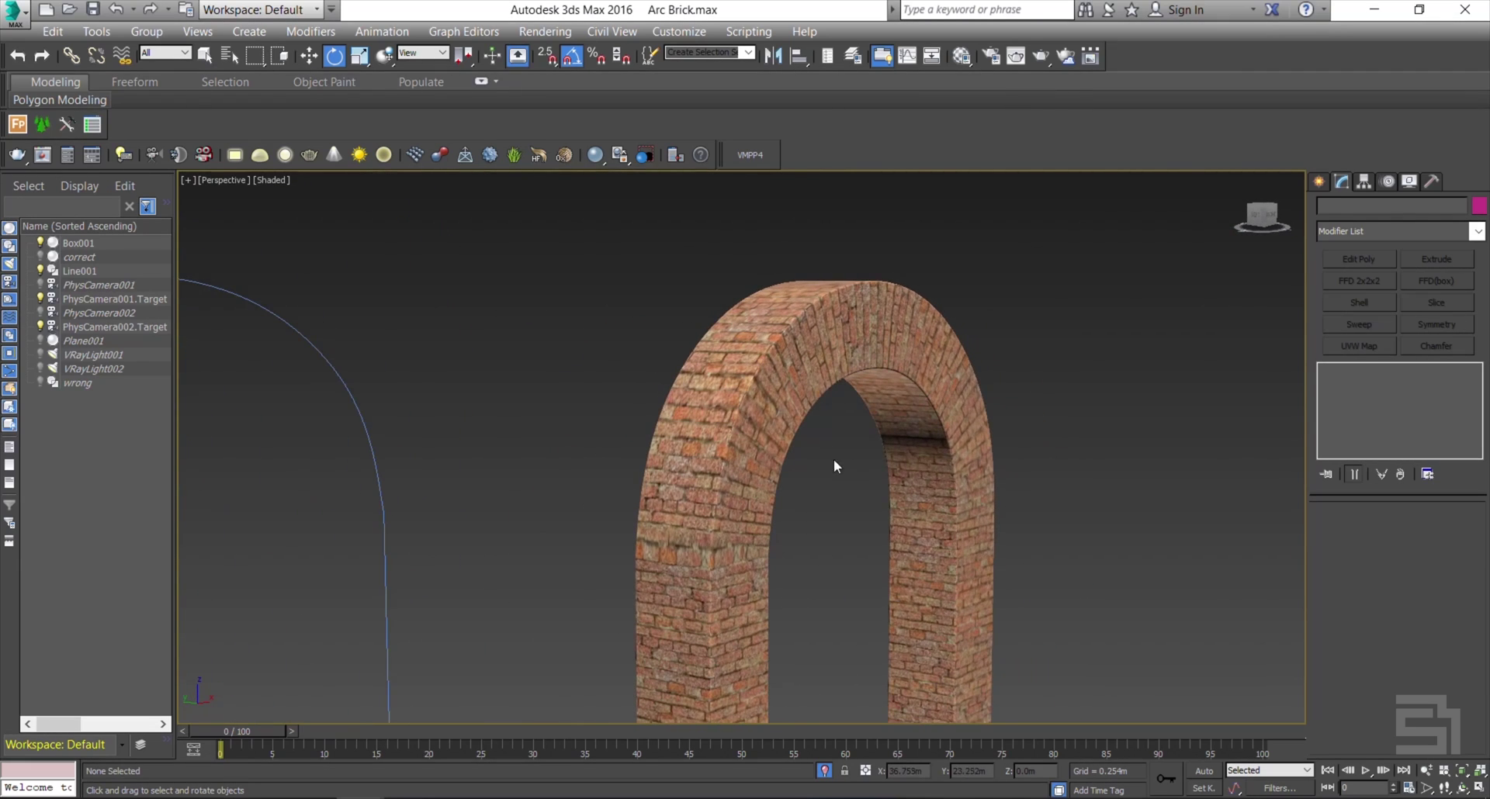
middle_drag(833, 459, 868, 467)
scroll(921, 381, down, 3)
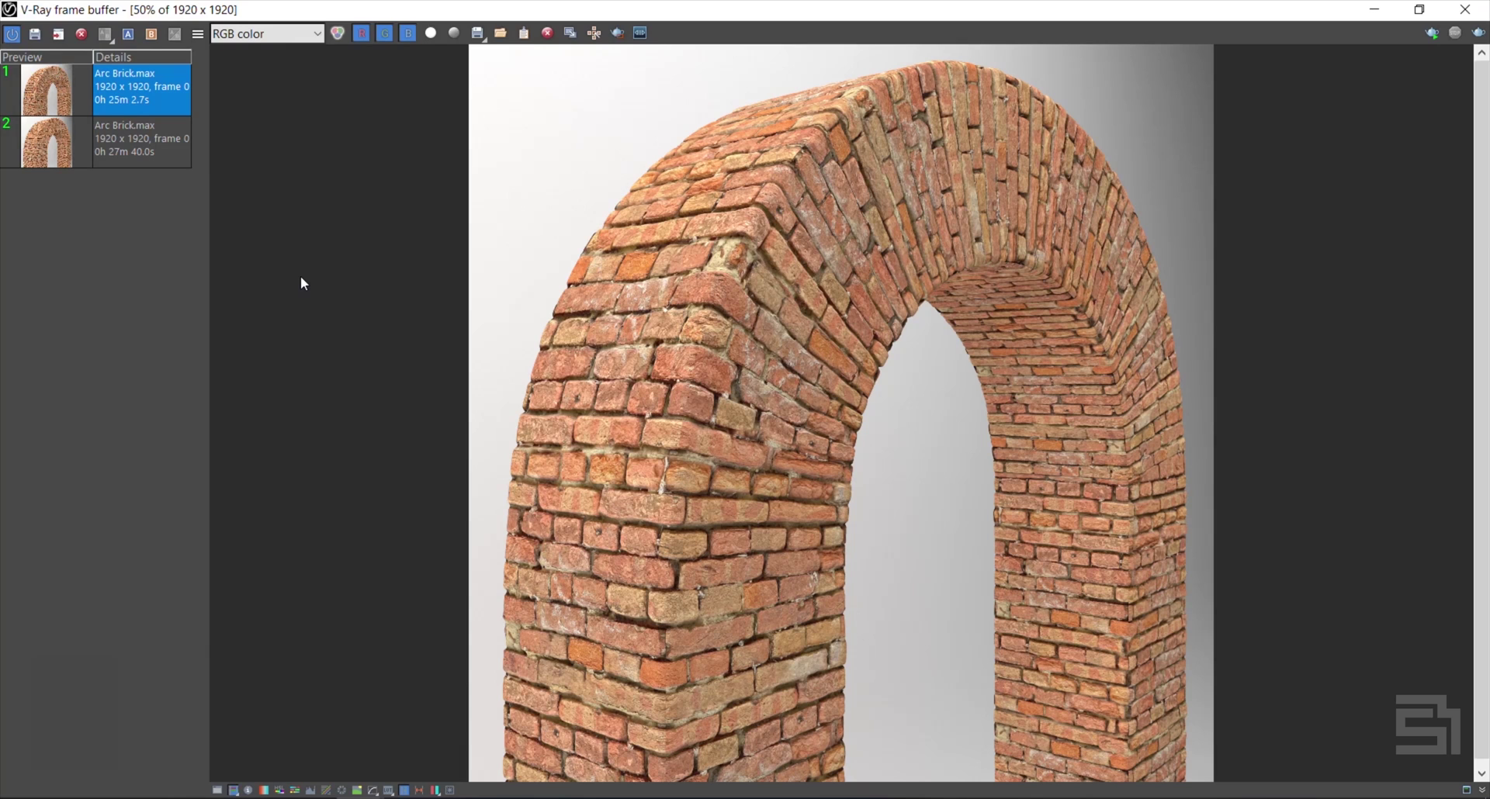
Examine the rendered brick arch in the V-Ray frame buffer at 100% and 200%, focusing on bricks wrapping around the rounded edge
double_click(663, 313)
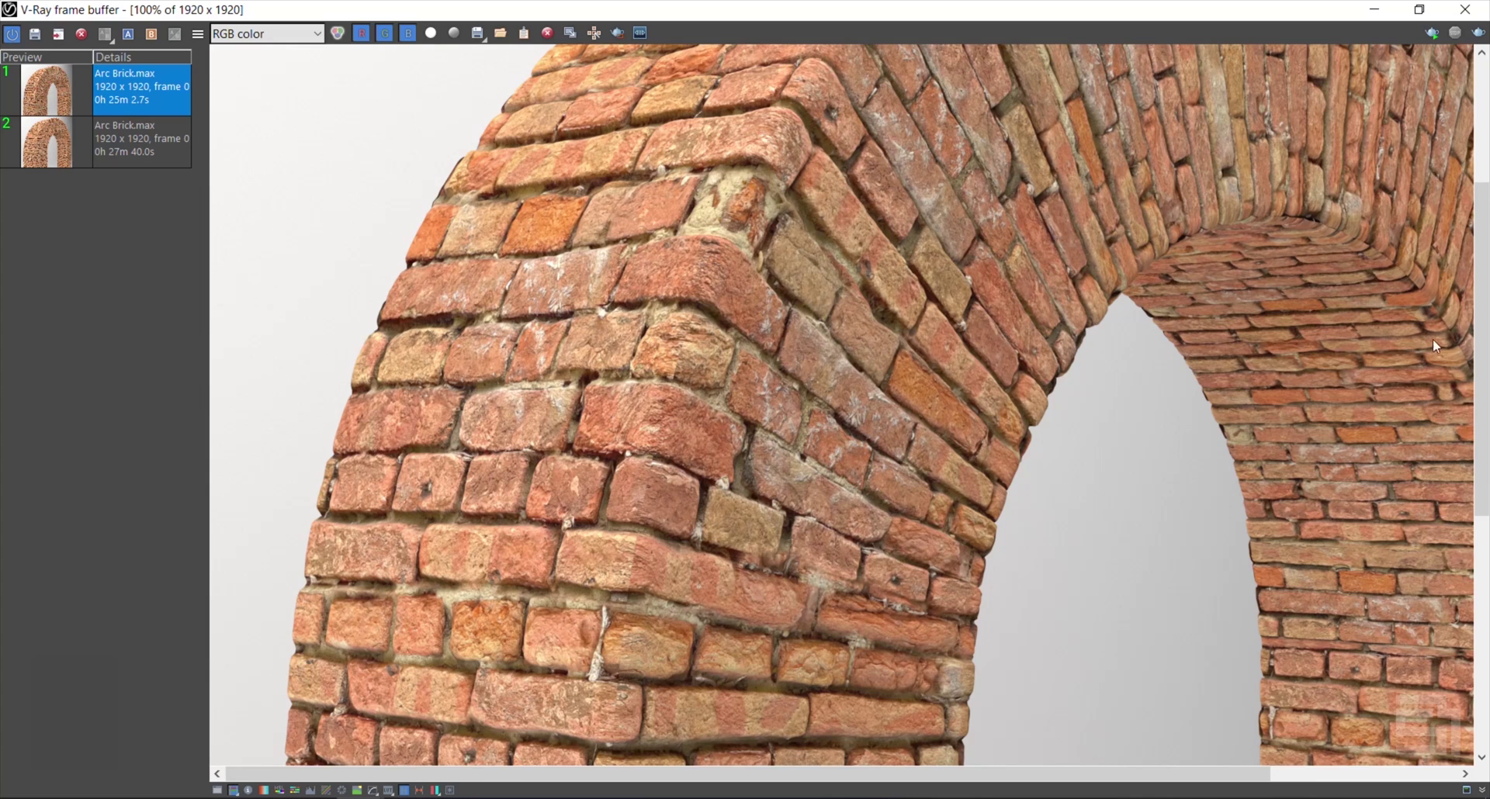
drag(1476, 341, 1474, 237)
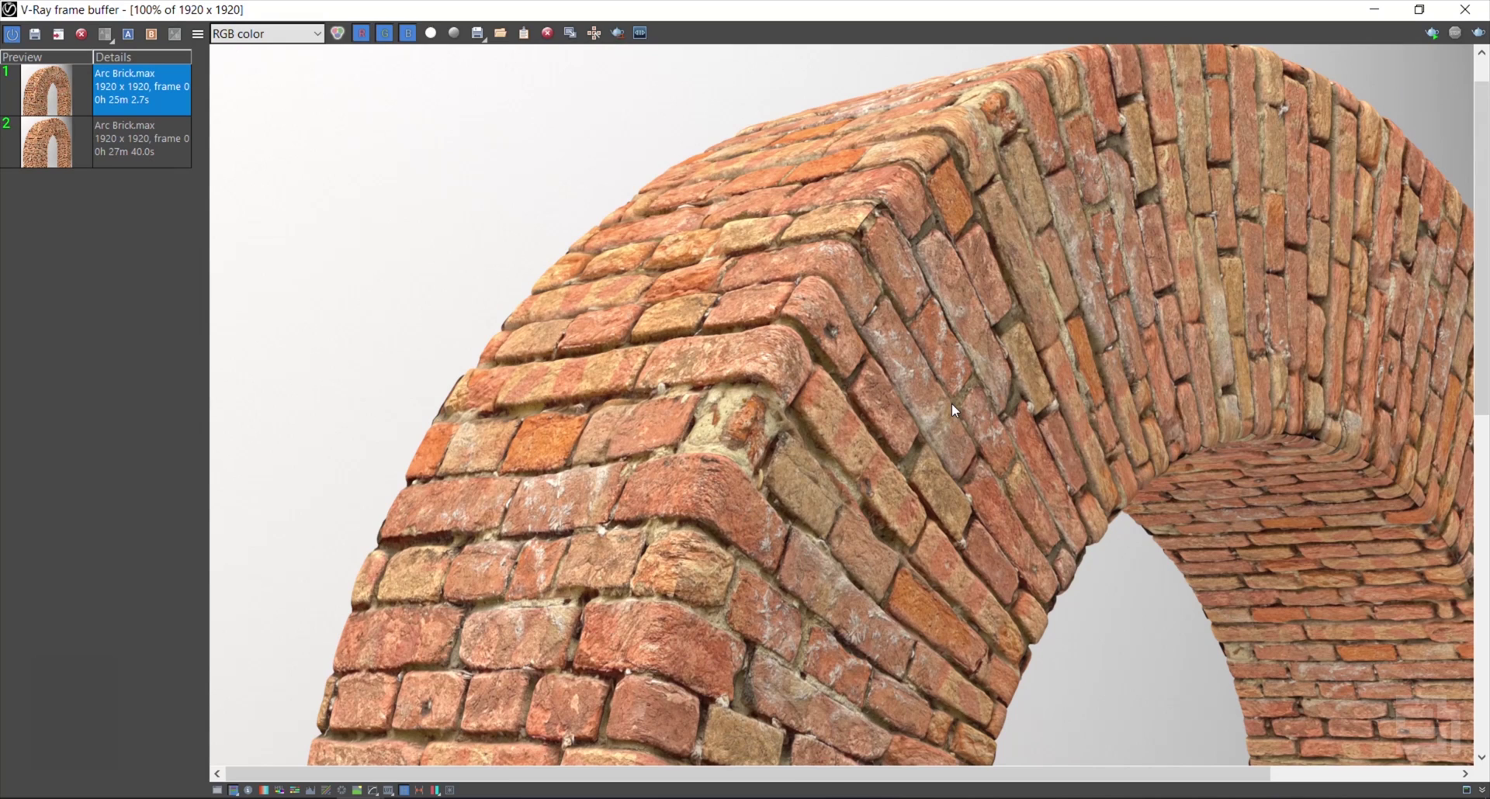
scroll(951, 403, down, 1)
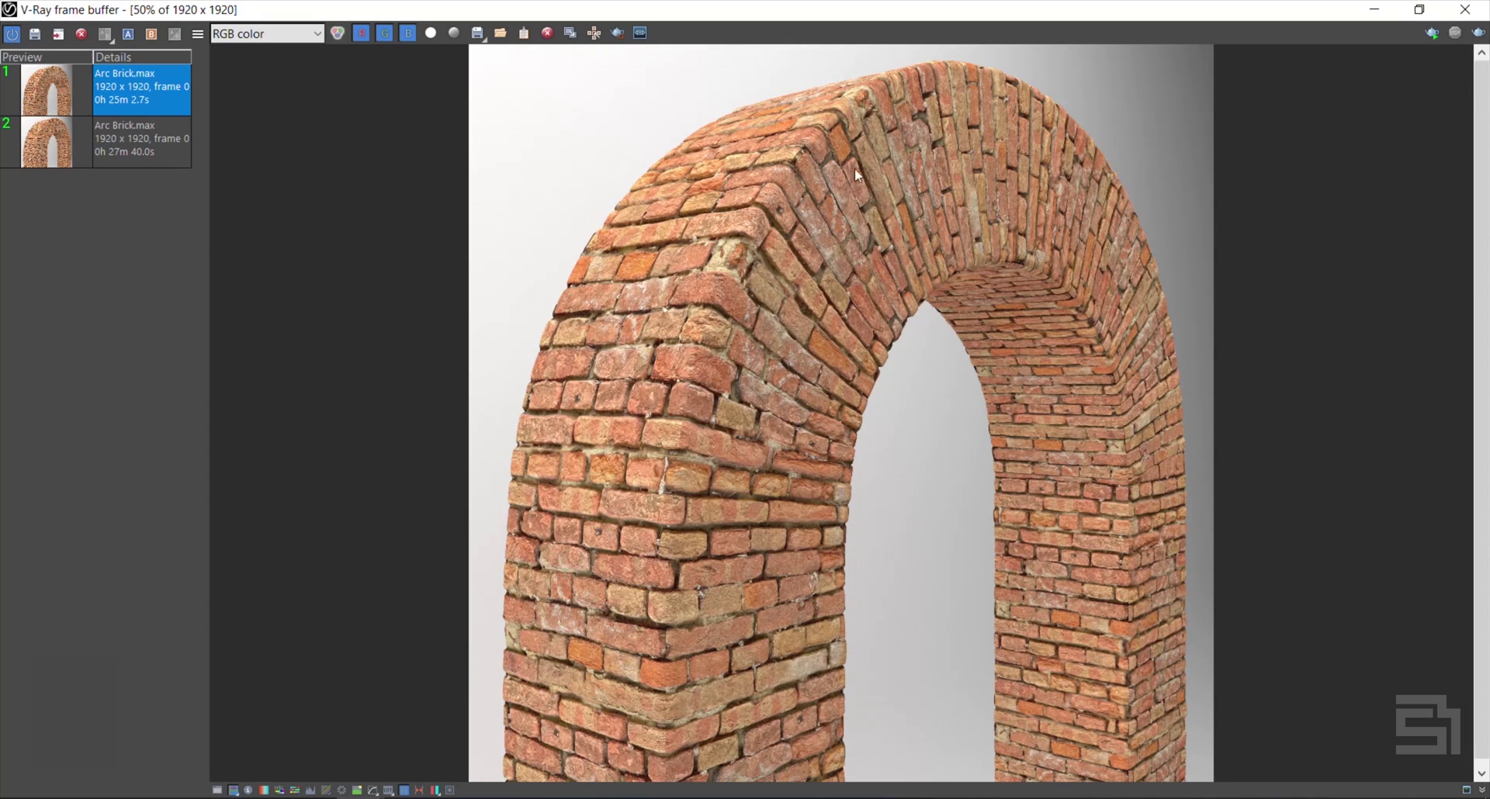
scroll(769, 263, up, 1)
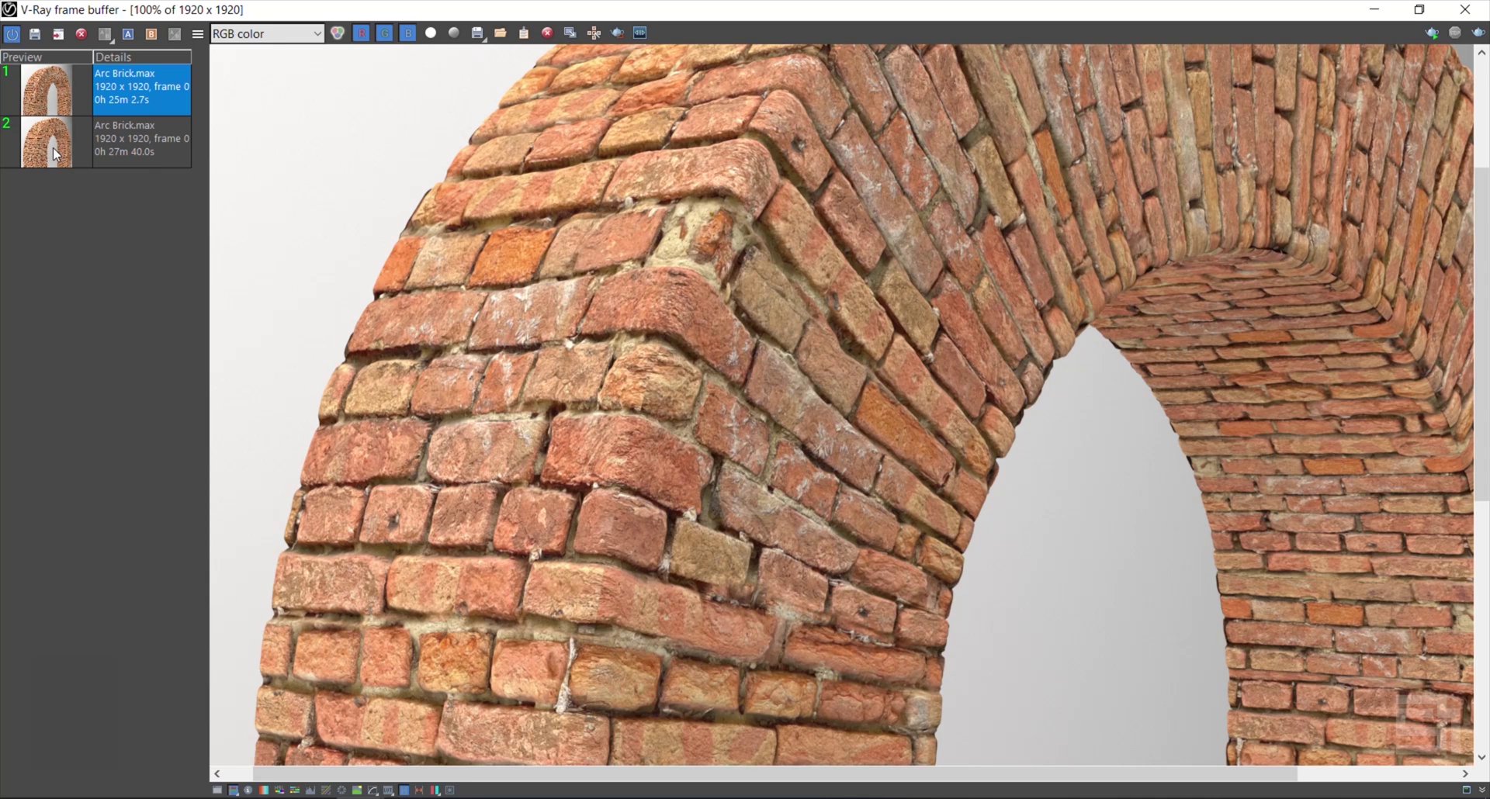
click(588, 292)
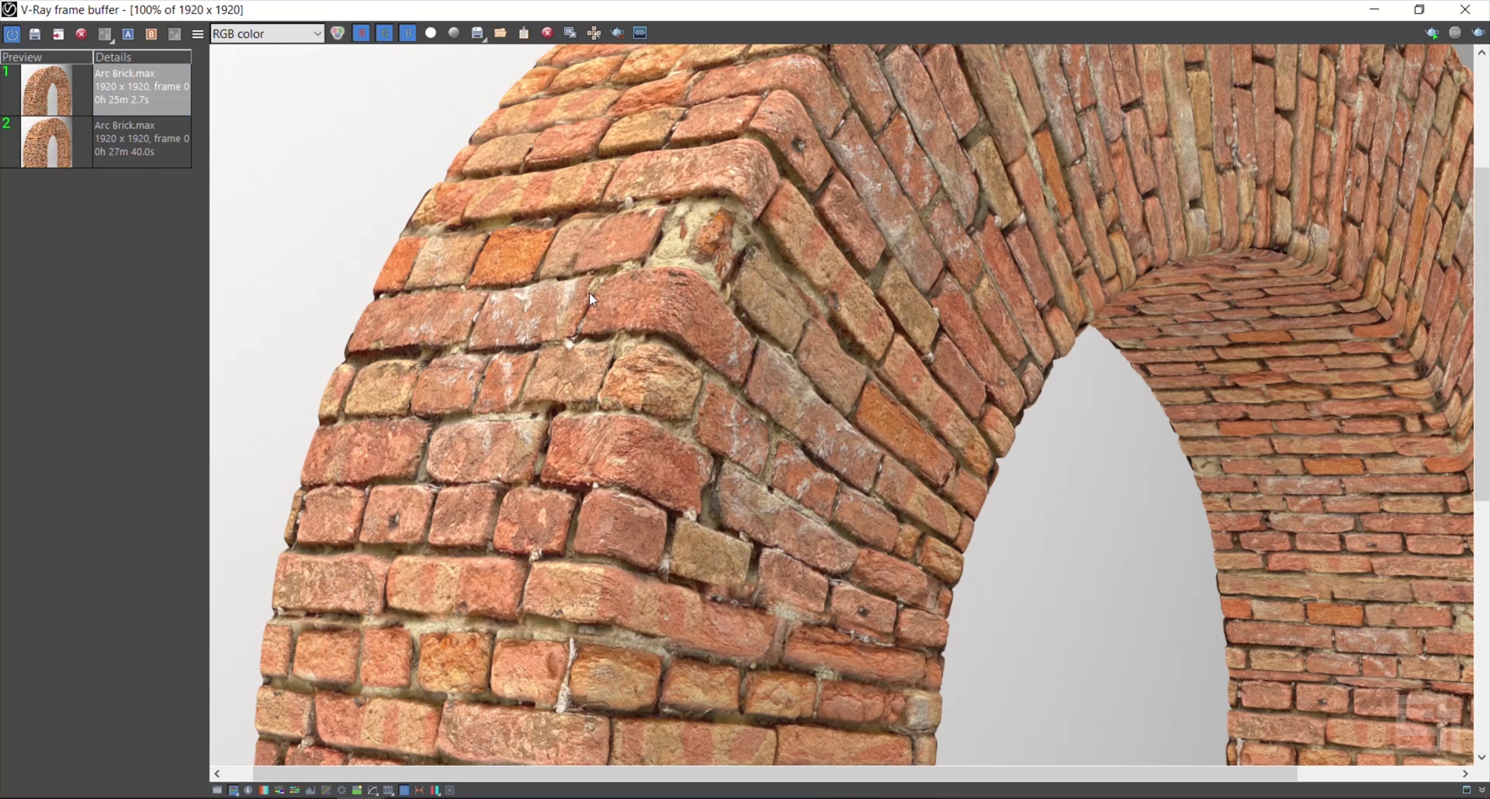
scroll(720, 301, up, 1)
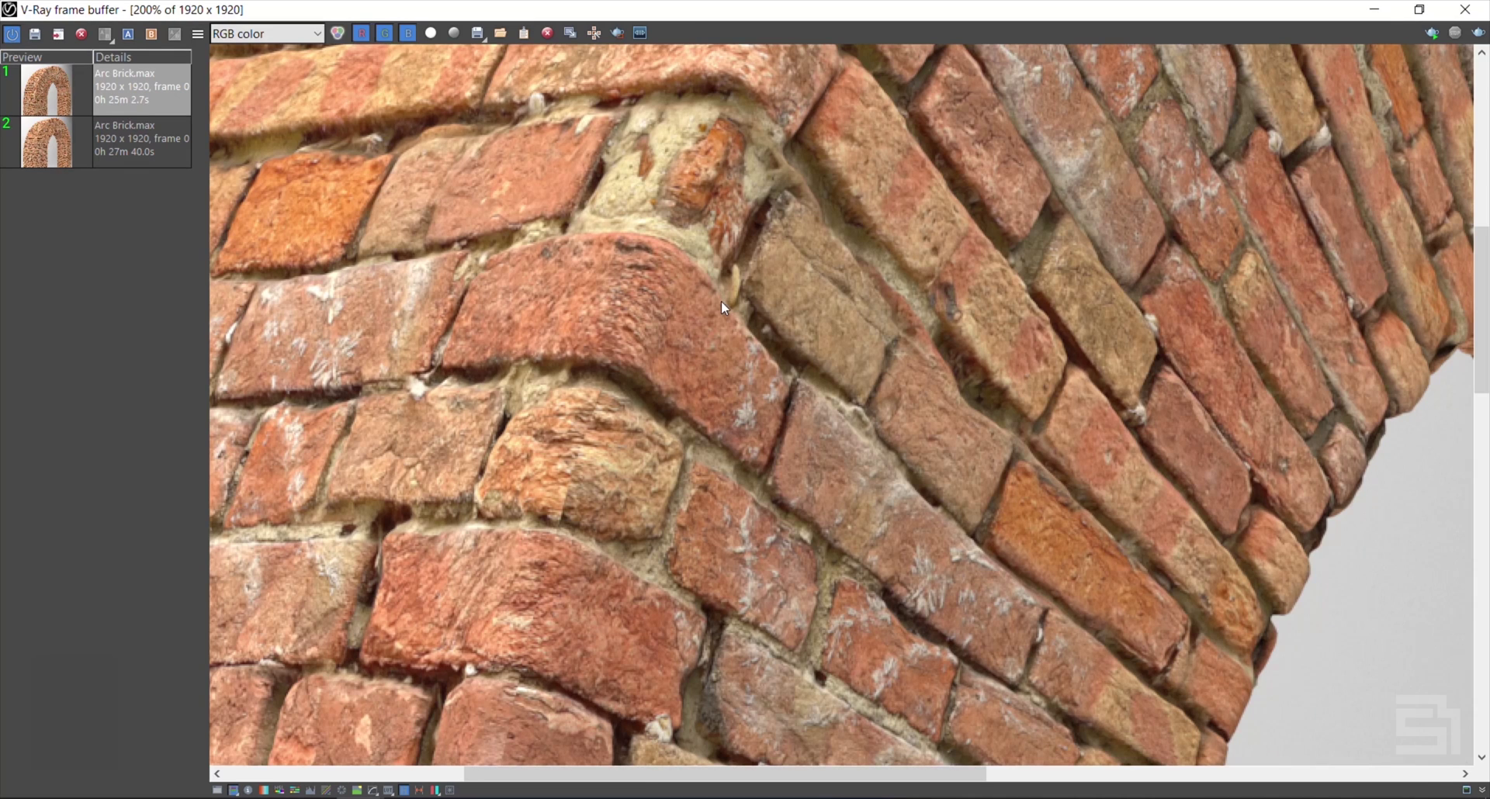
scroll(720, 301, down, 1)
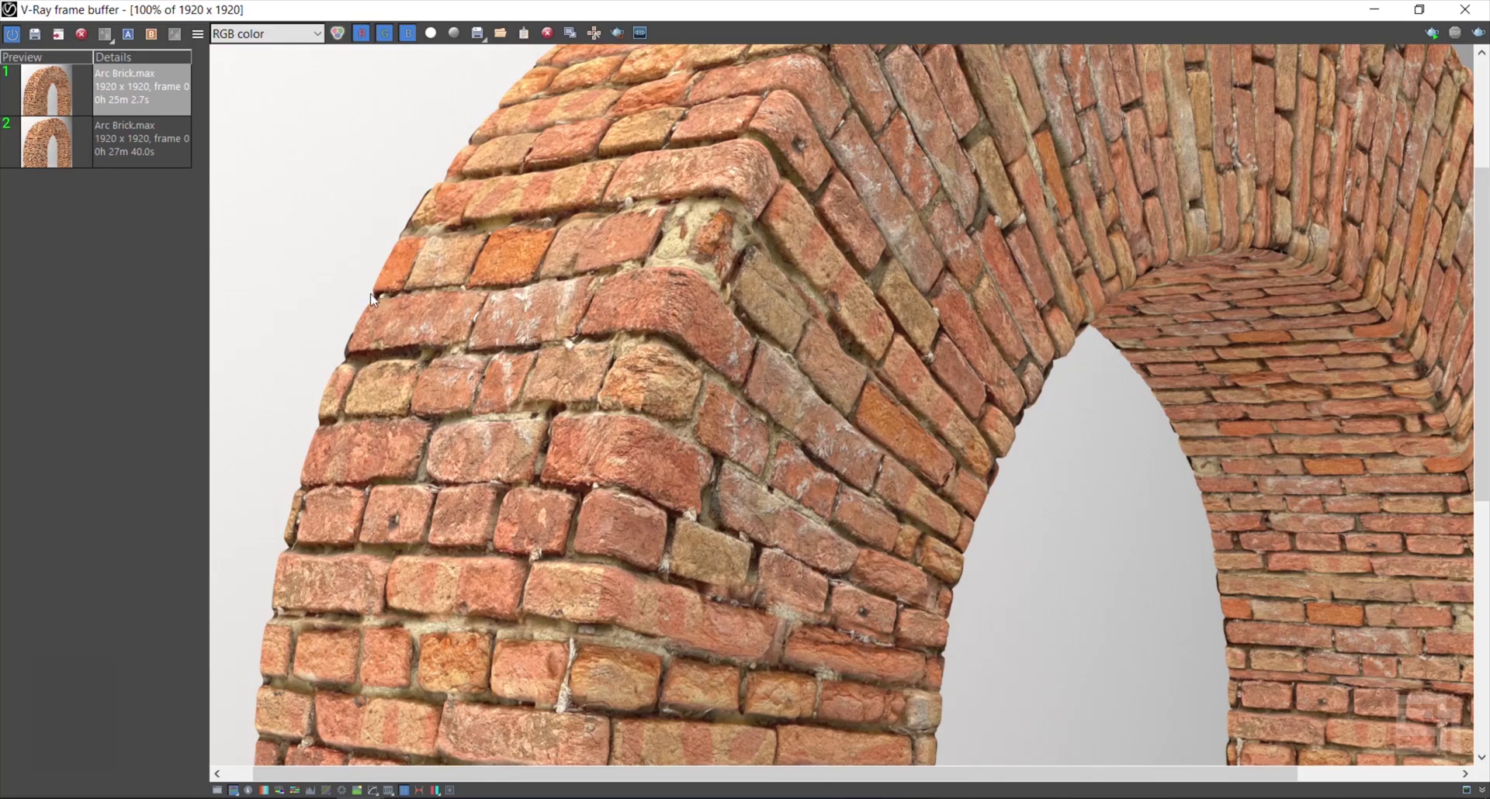
scroll(368, 292, up, 1)
scroll(686, 330, down, 2)
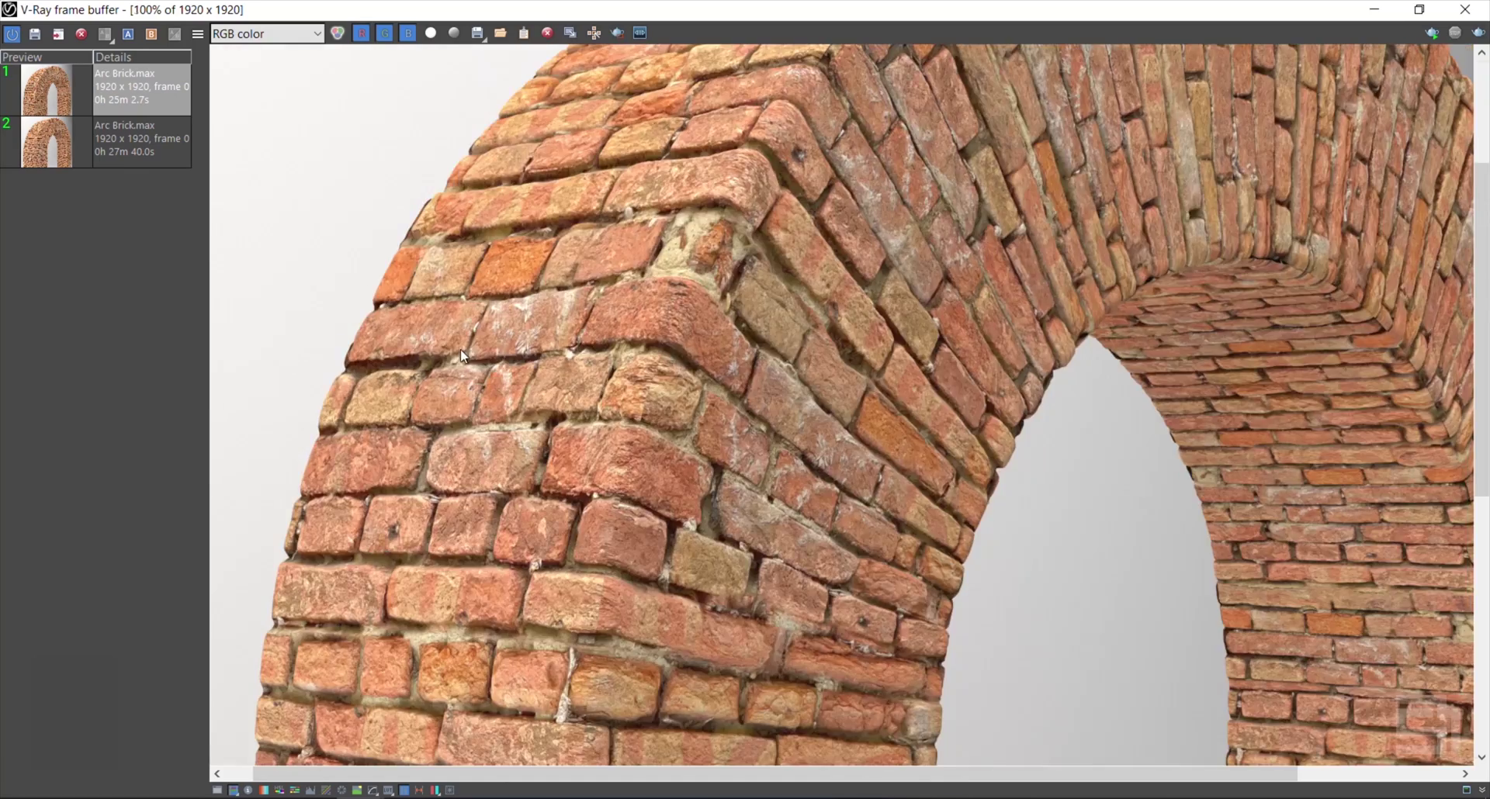
scroll(783, 96, up, 2)
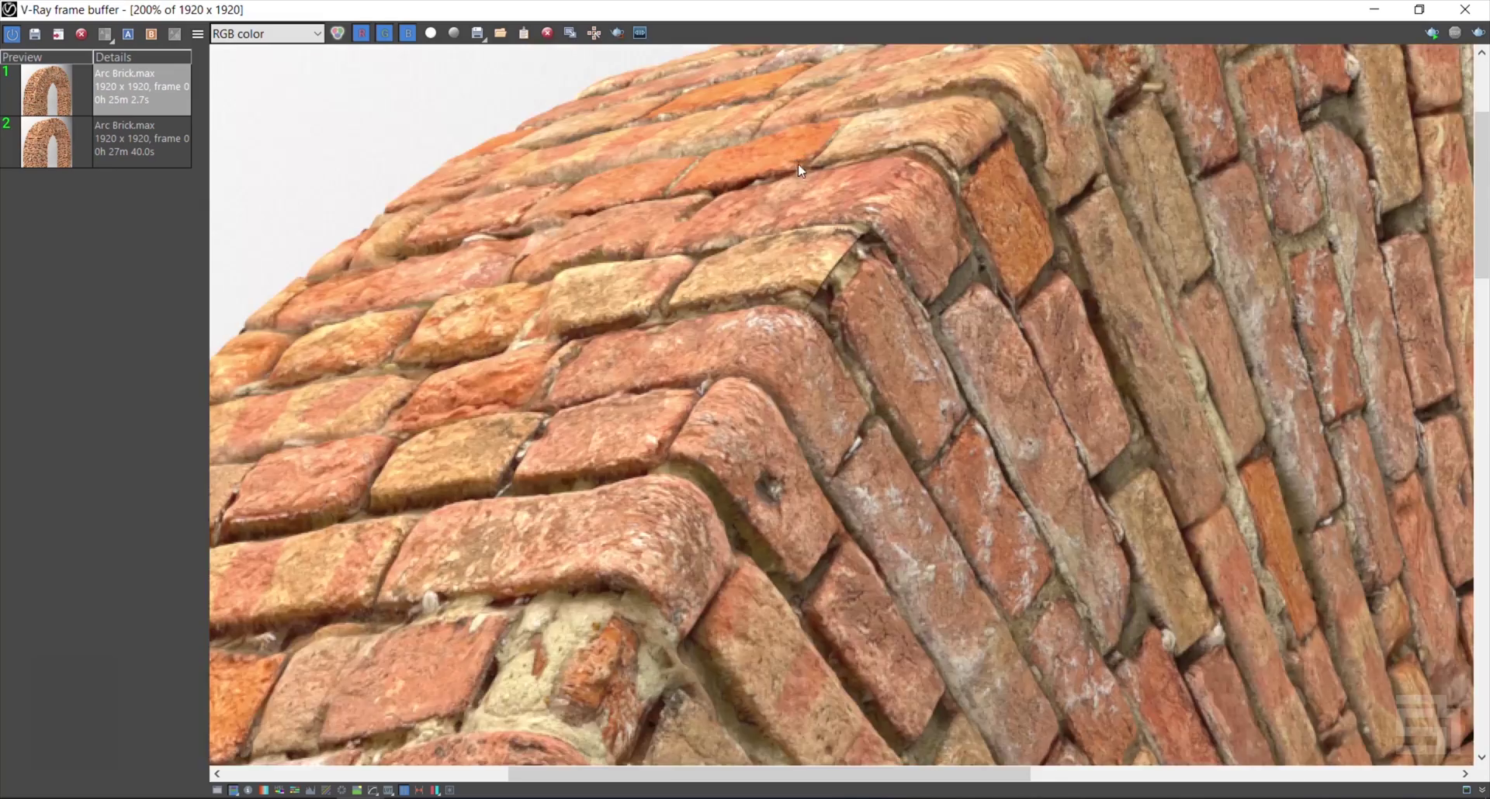